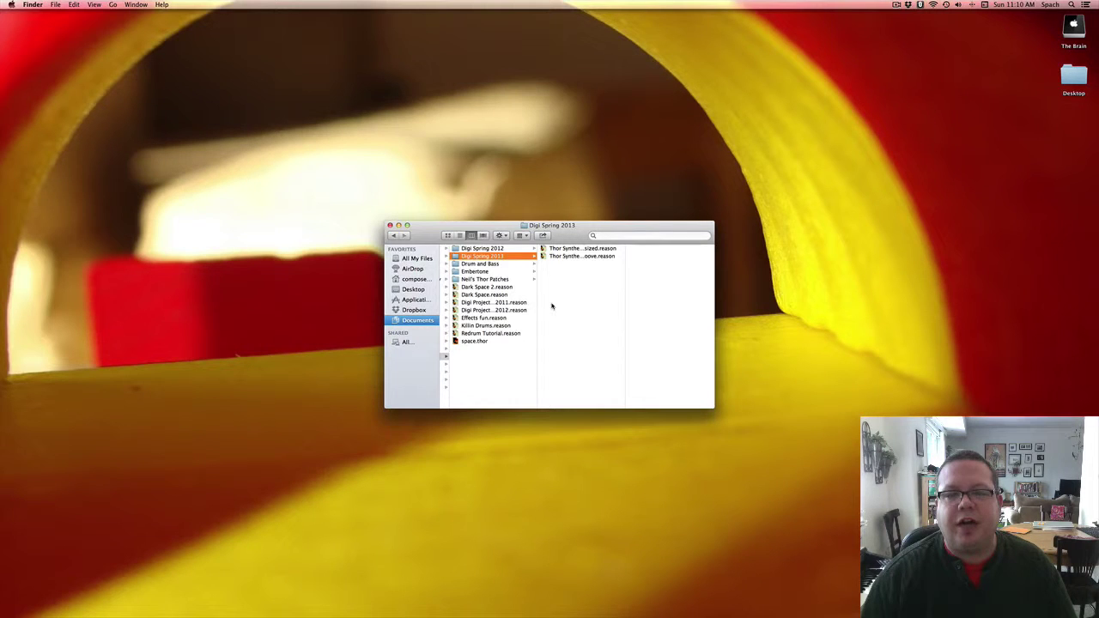
Open the song file Thor Synthesis Groove.reason from the Digi Spring 2013 folder
click(573, 257)
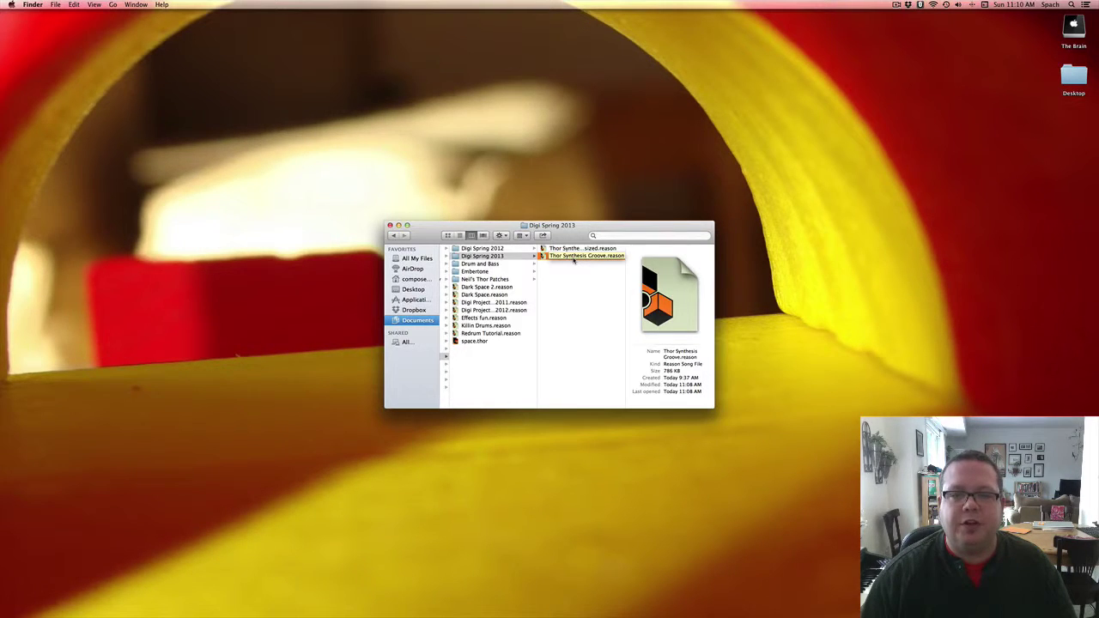
double_click(573, 257)
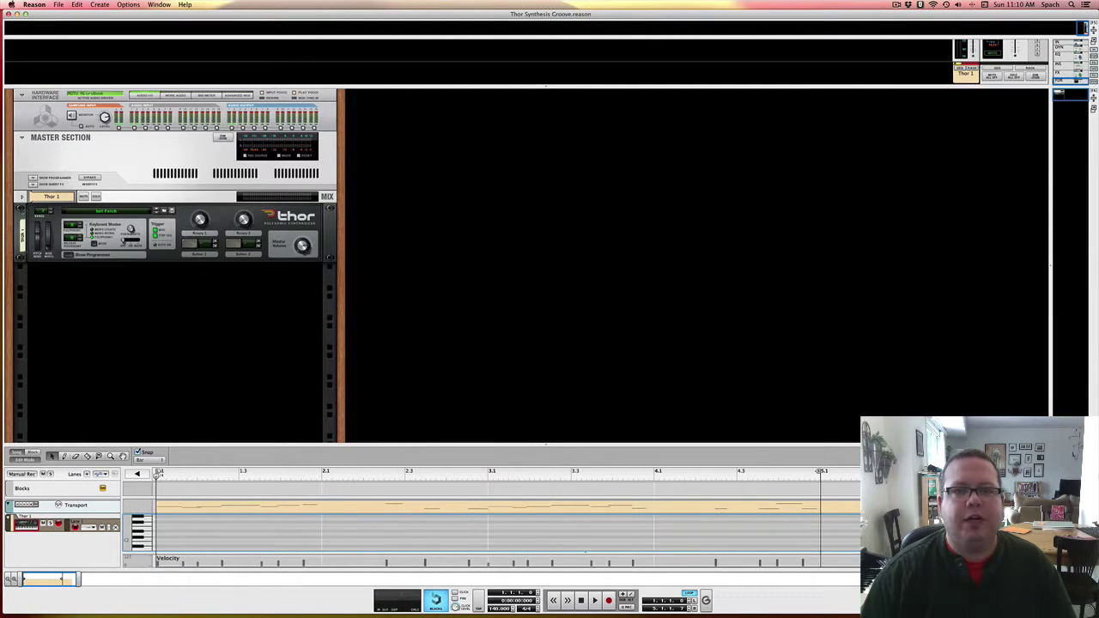
Enlarge the mixer area to view its channels, shrink it back to uncover the rack, and start playback of the groove
drag(545, 88, 576, 376)
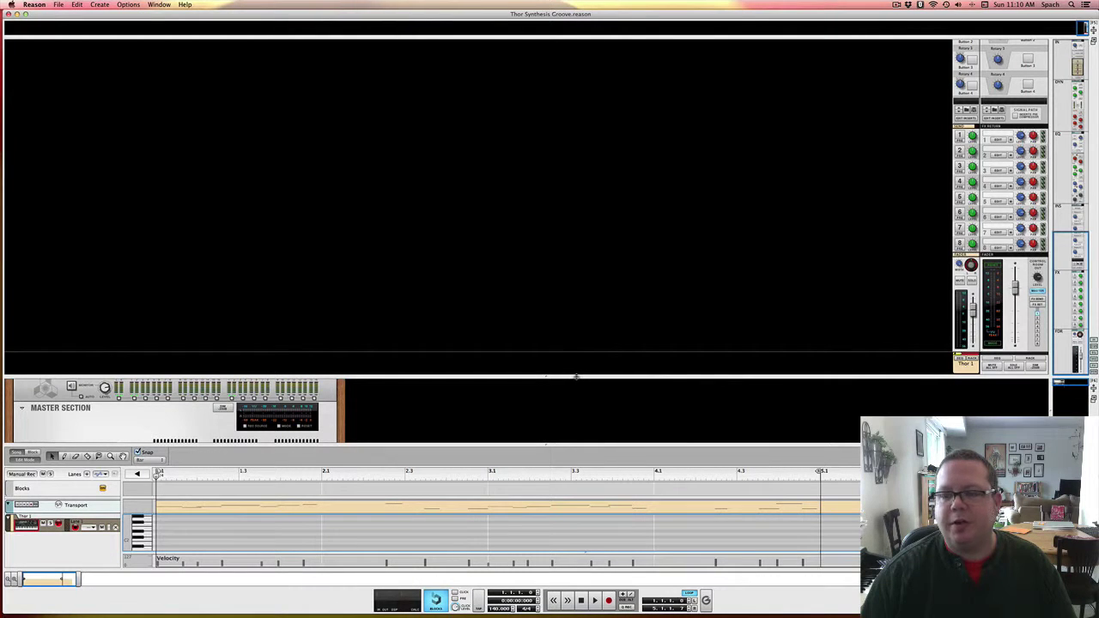
drag(571, 376, 546, 87)
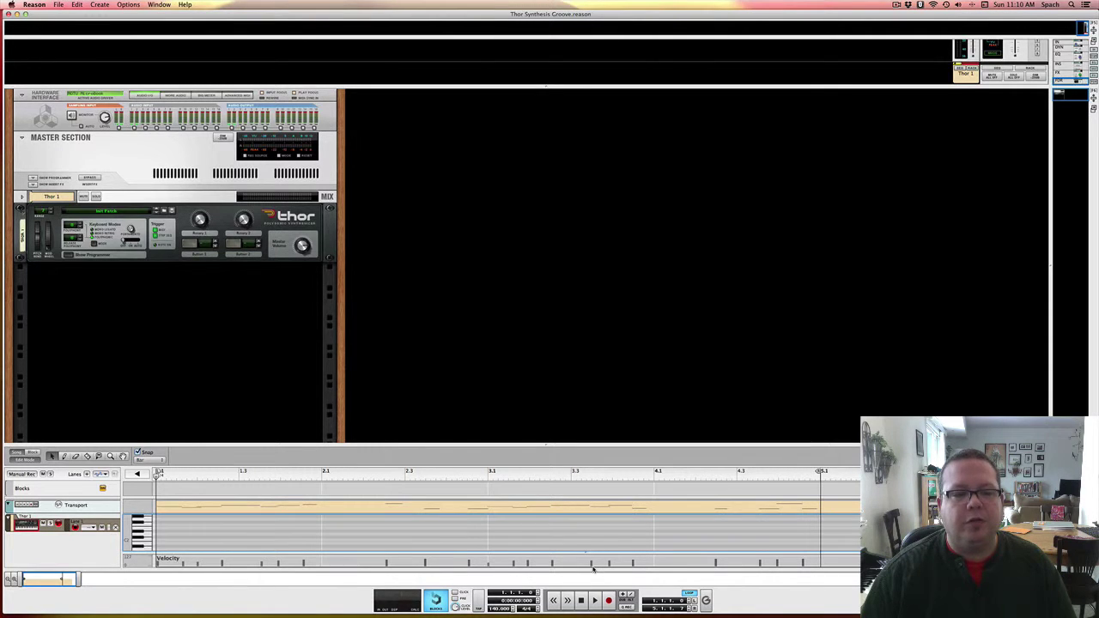
key(space)
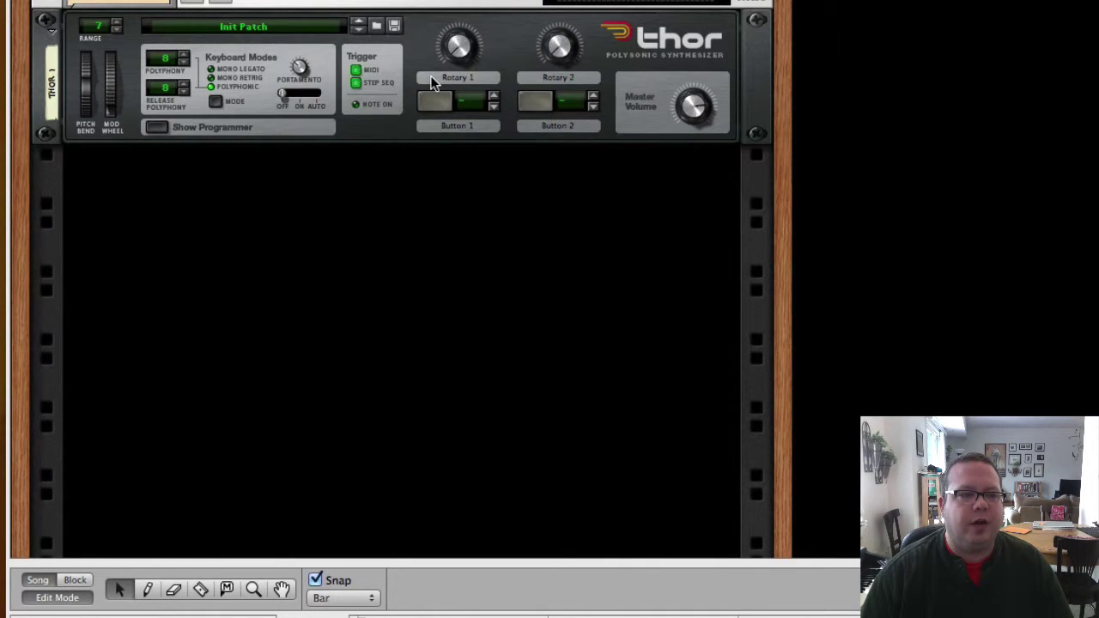
Raise Thor's polyphony to 32 voices and step it back down to 8
click(186, 55)
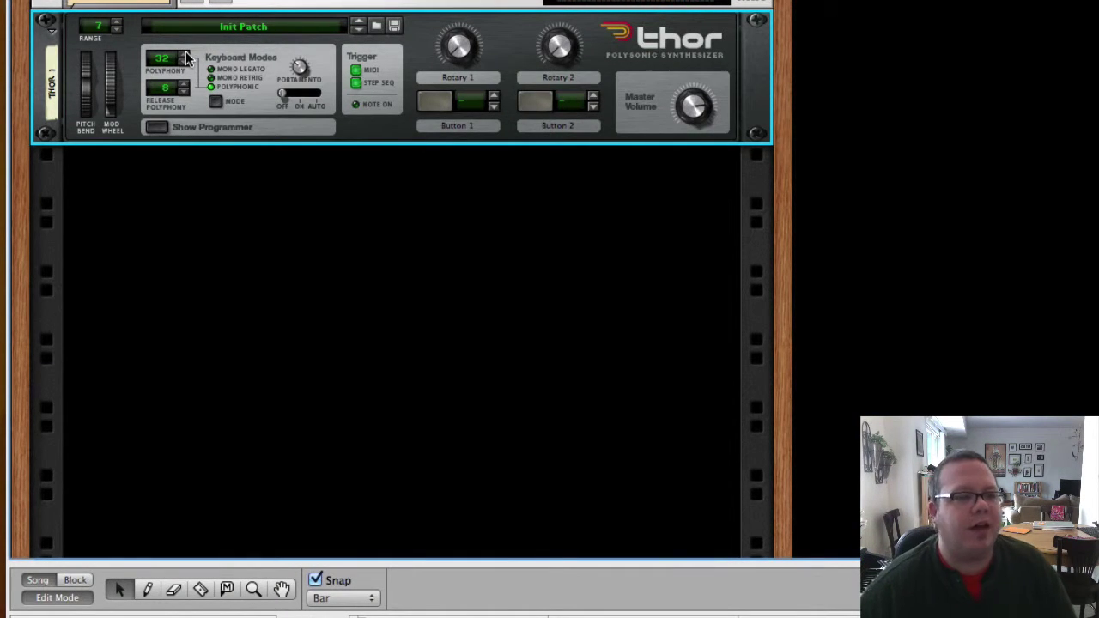
click(181, 61)
click(181, 61)
click(182, 61)
click(181, 61)
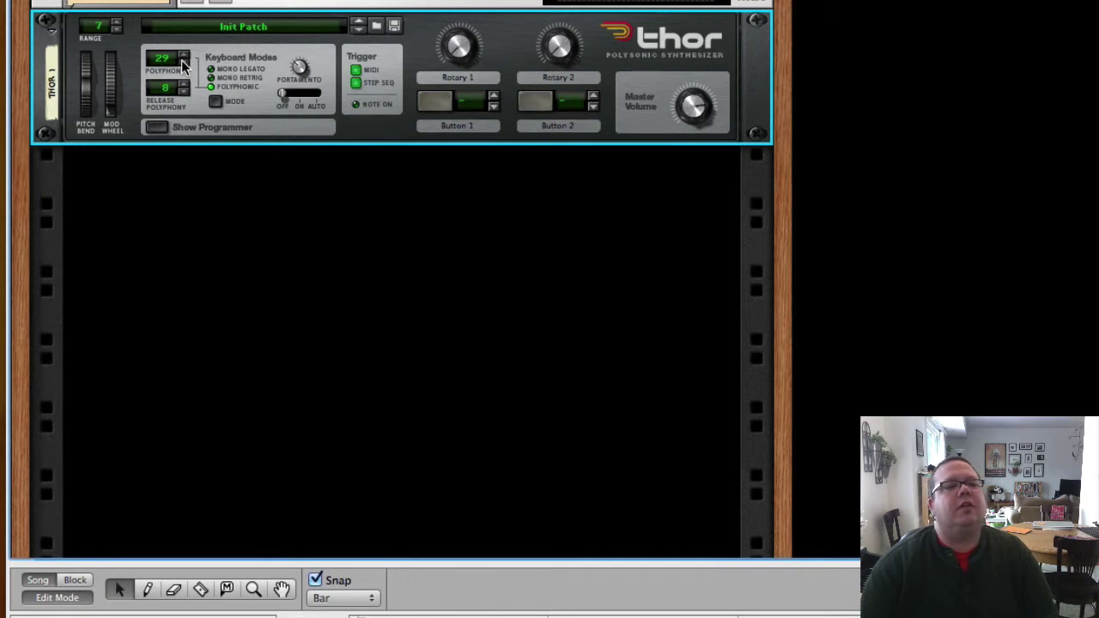
click(181, 61)
click(181, 62)
click(181, 61)
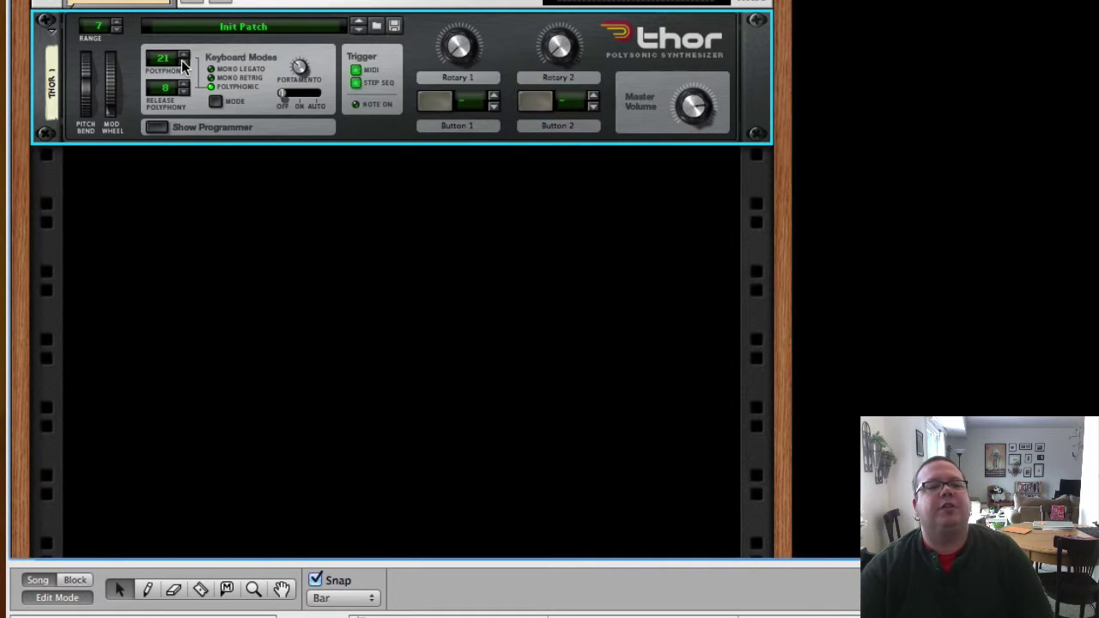
click(181, 61)
click(181, 61)
click(181, 61)
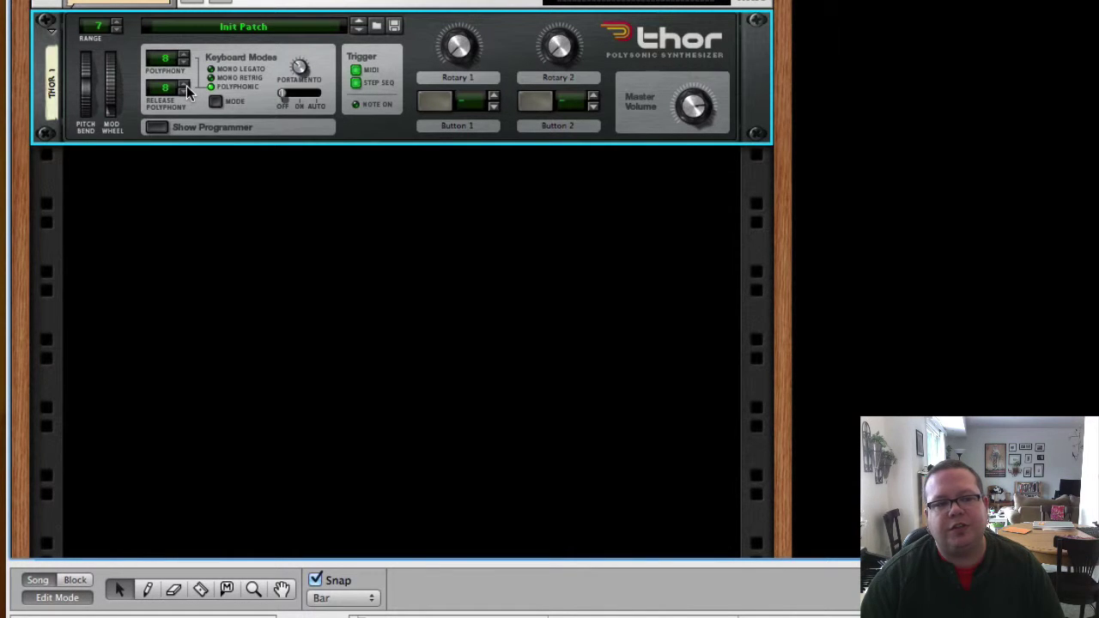
Lengthen the Amp Env release to 3.33 s in Thor's programmer, and collapse the programmer
click(155, 127)
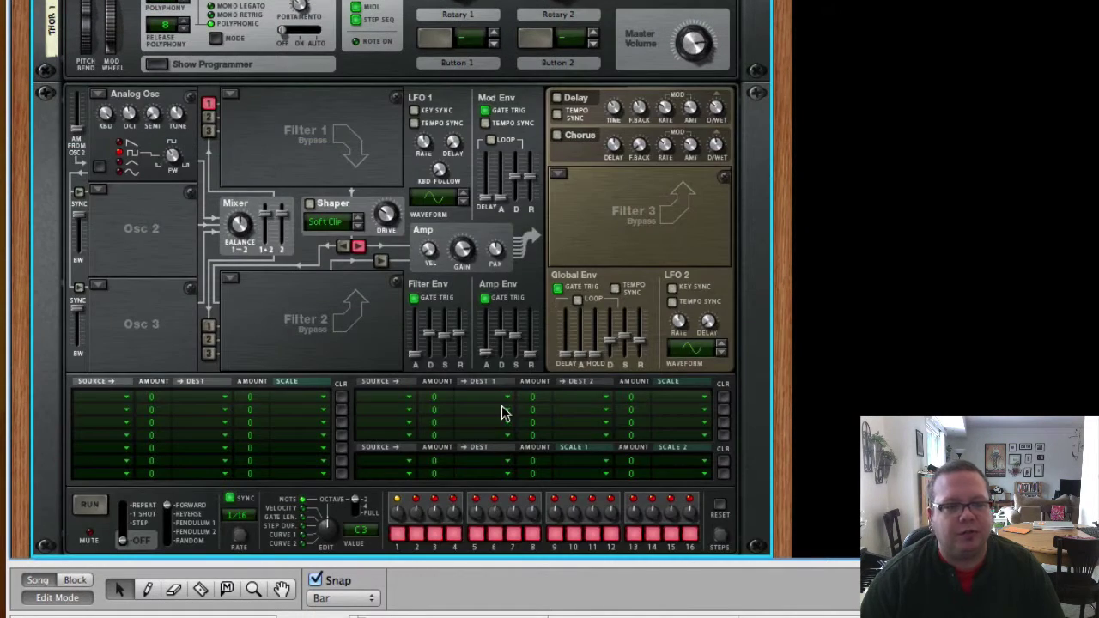
drag(529, 356, 530, 341)
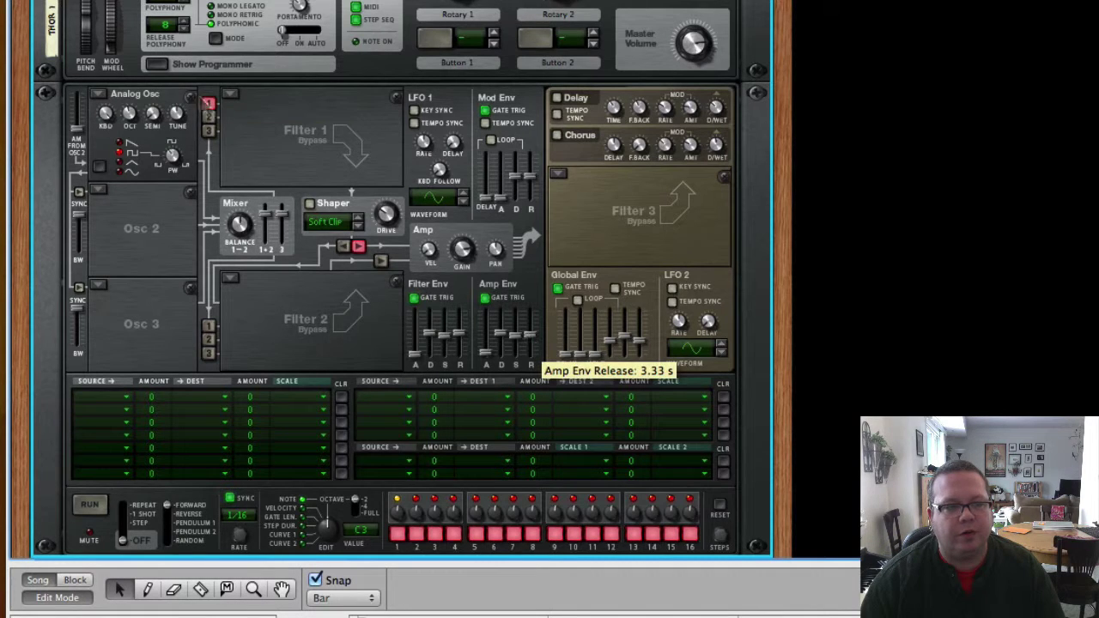
click(155, 64)
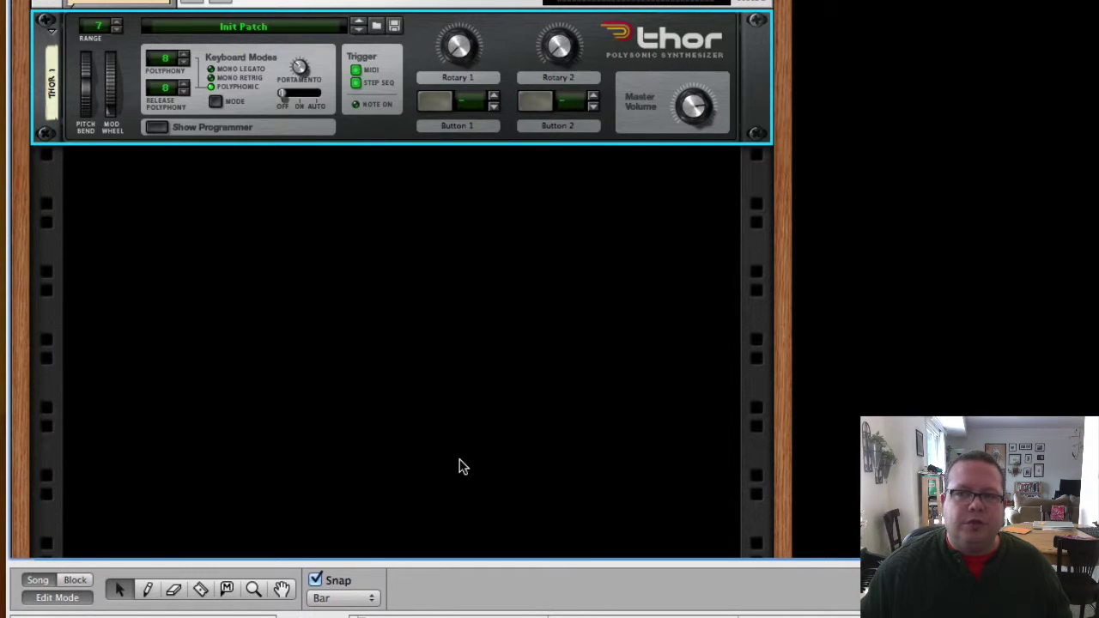
Shorten the Amp Env release to 3.2 ms in Thor's programmer, and collapse the programmer
click(155, 129)
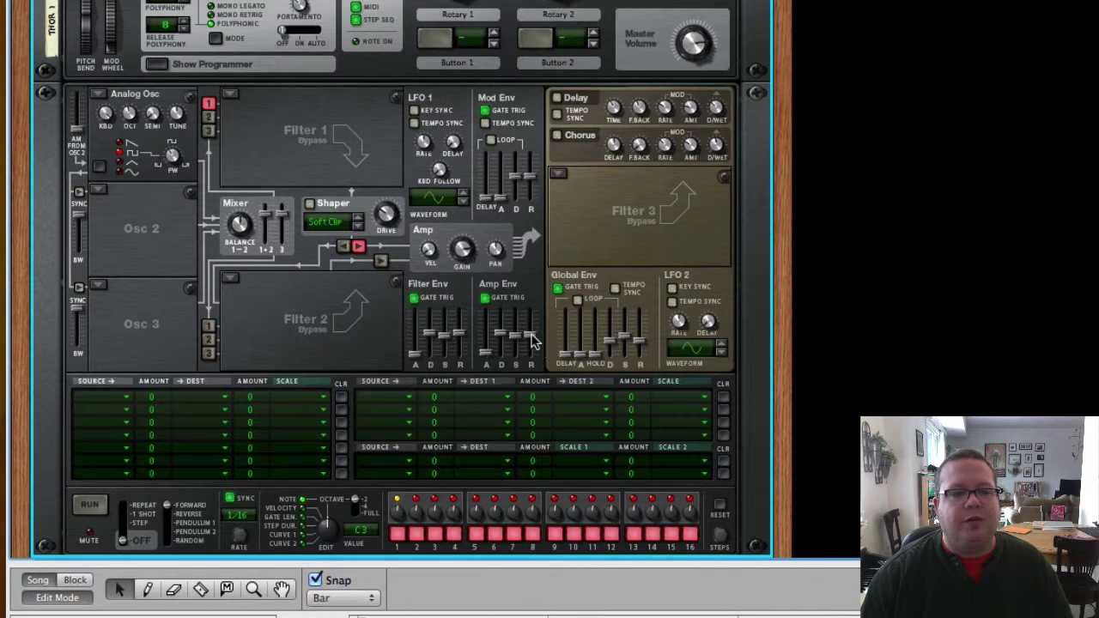
mouse_move(530, 361)
drag(530, 361, 525, 355)
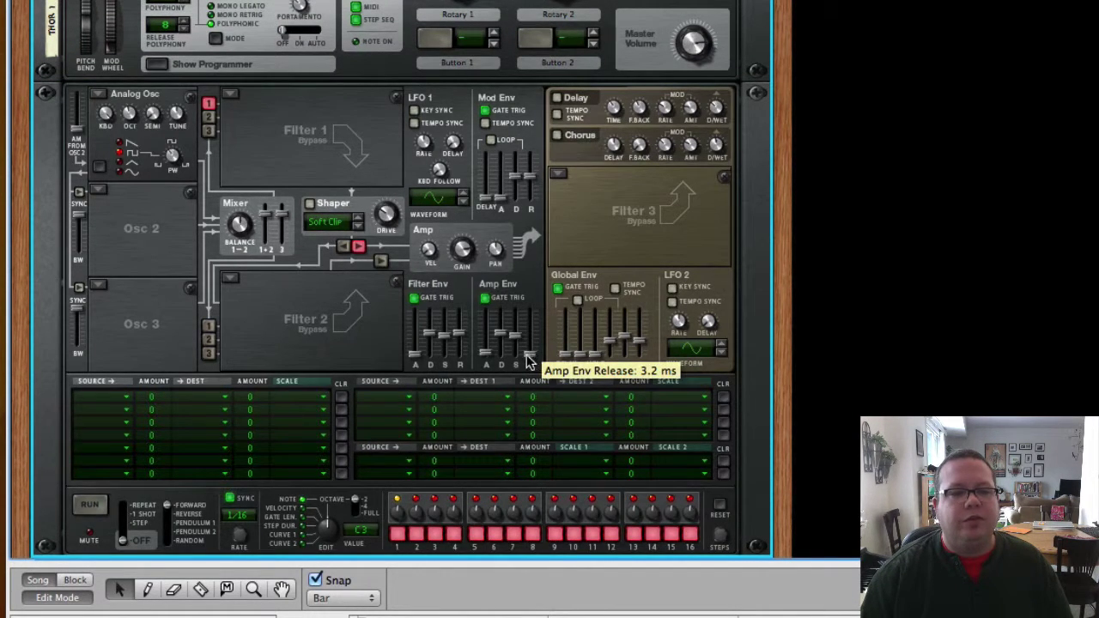
click(156, 65)
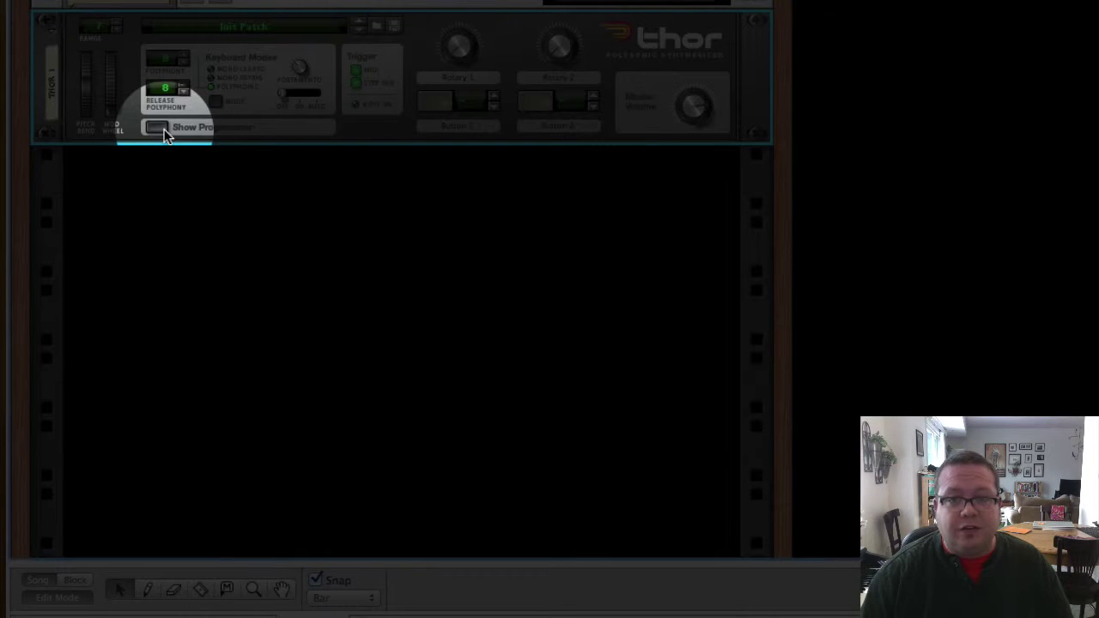
click(164, 129)
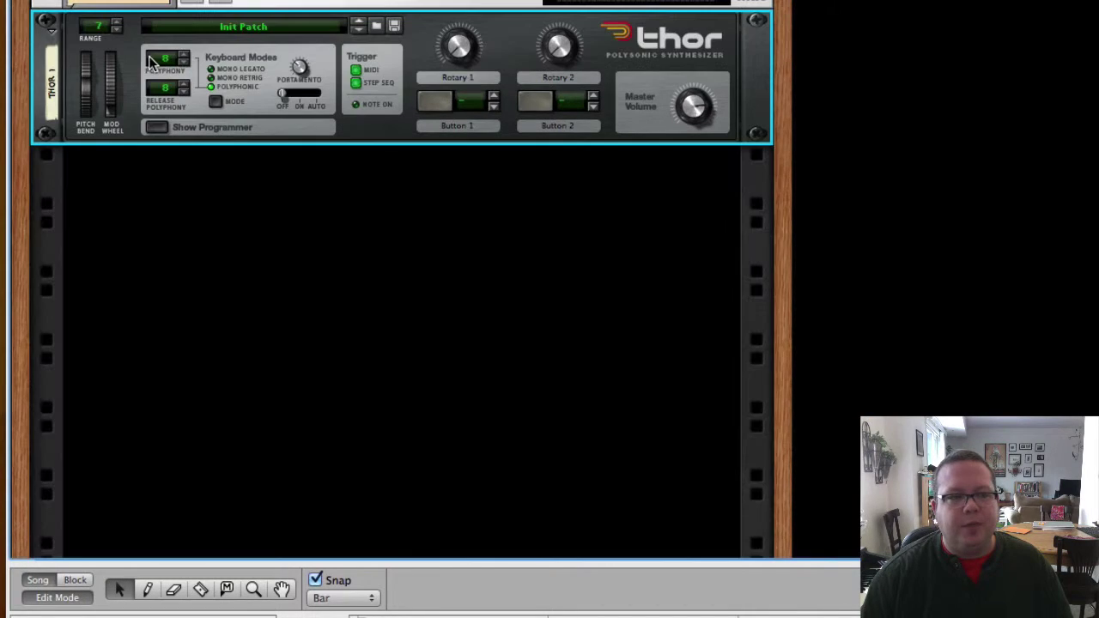
click(155, 63)
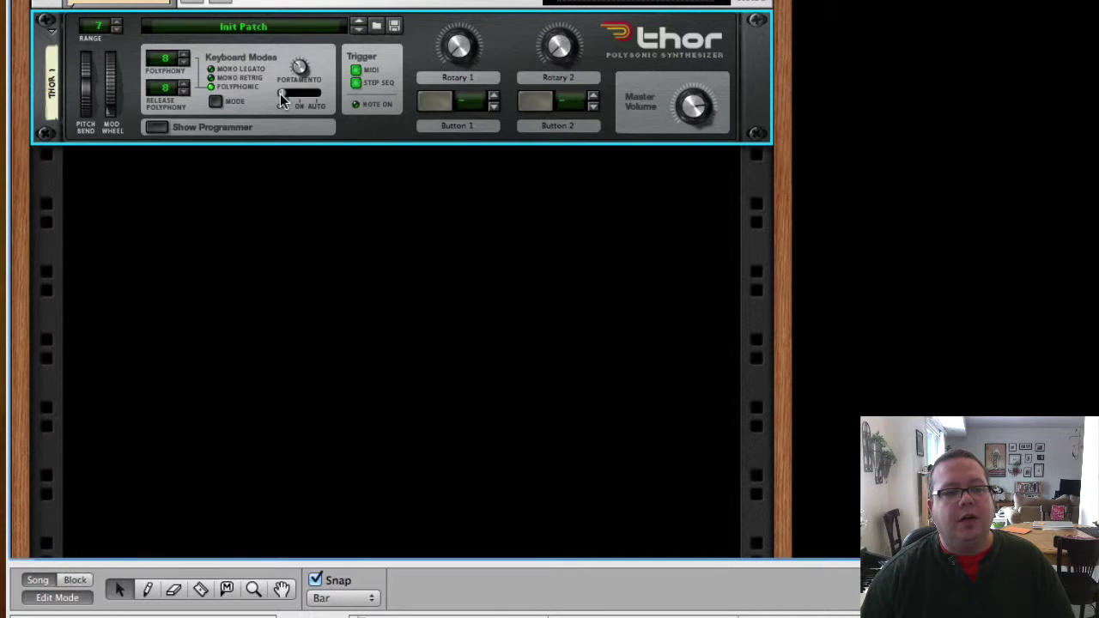
Switch Thor's portamento mode to On and turn the portamento knob up and back down
drag(280, 93, 297, 93)
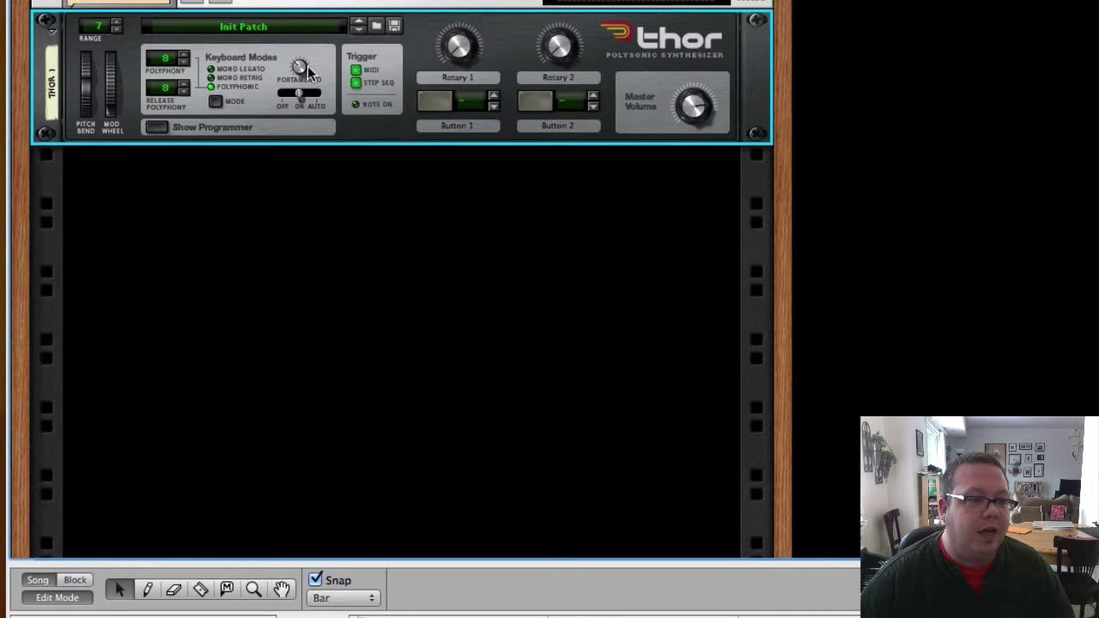
drag(308, 65, 300, 24)
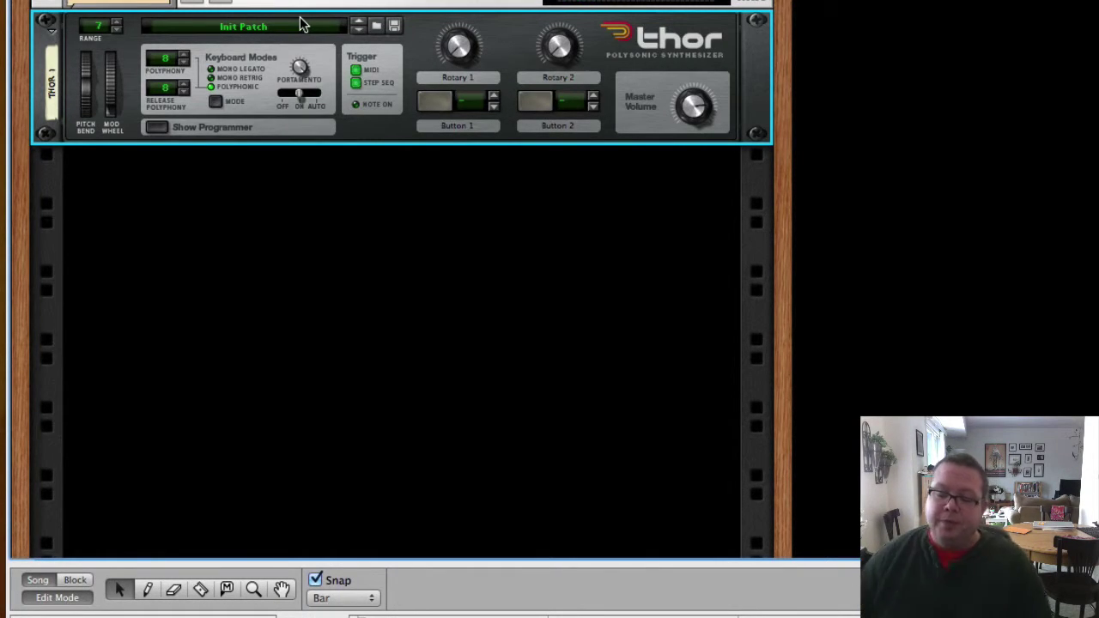
drag(300, 69, 288, 124)
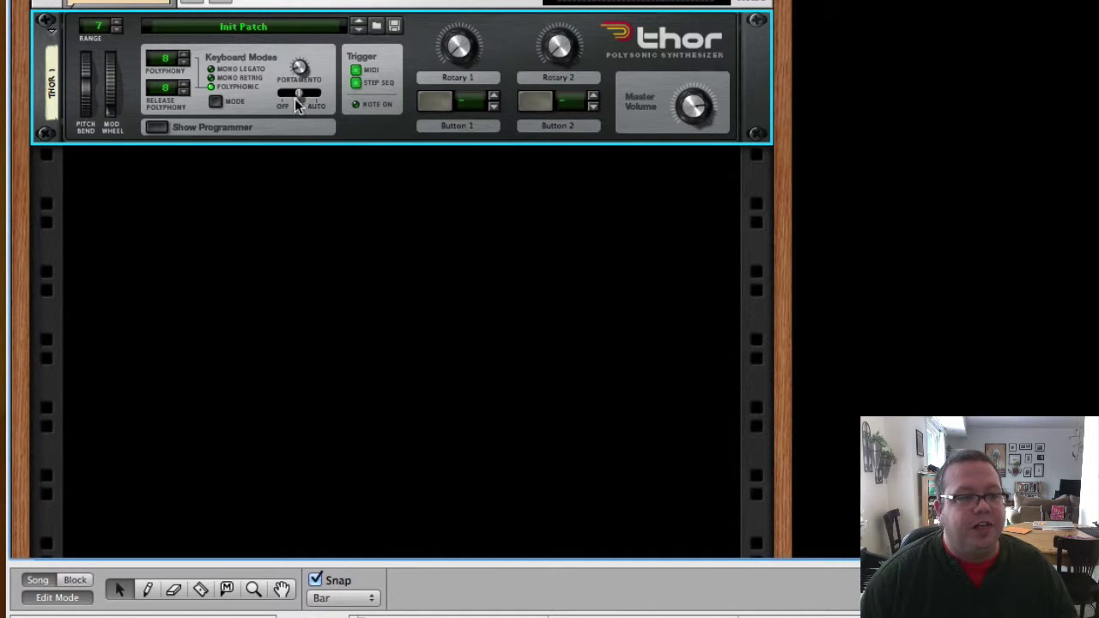
Try the Auto portamento mode with an adjusted portamento knob, and switch portamento back to Off
drag(295, 98, 334, 97)
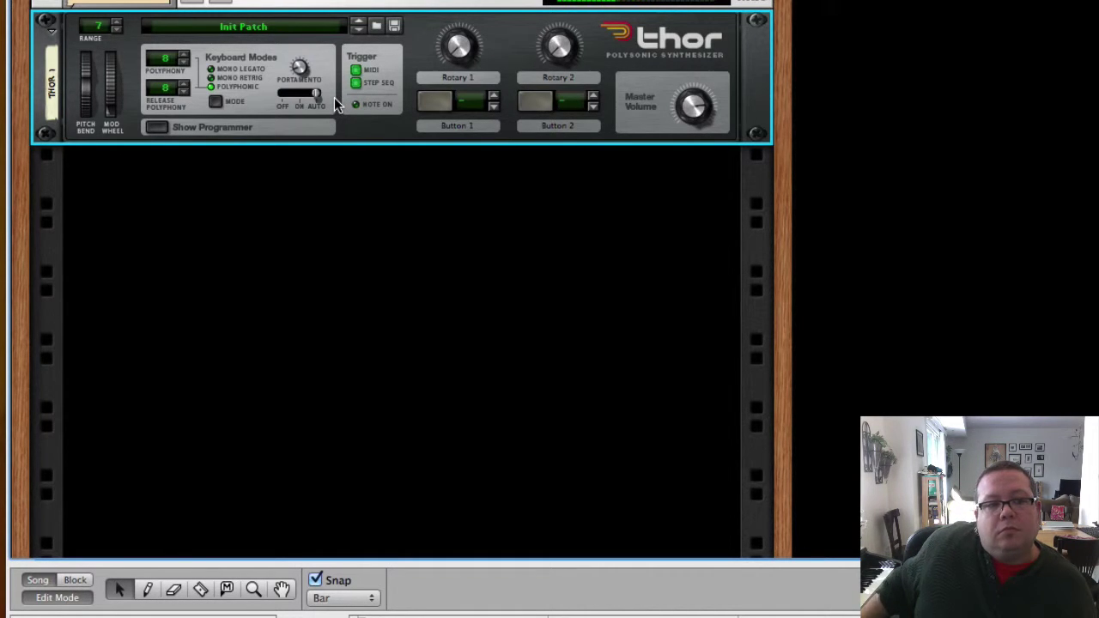
mouse_move(301, 66)
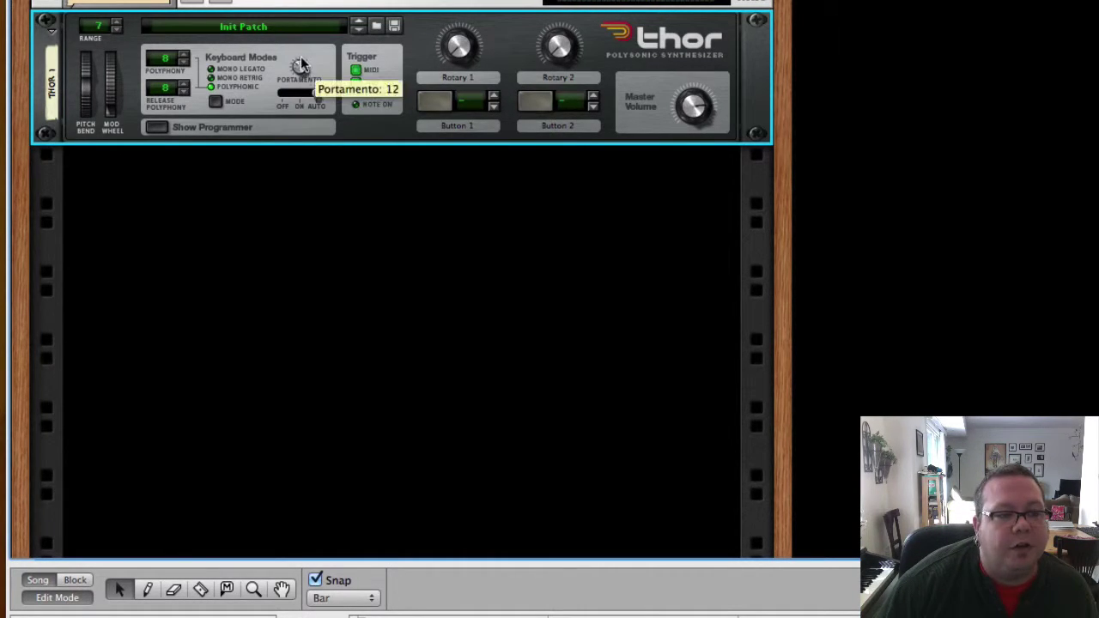
drag(300, 65, 299, 48)
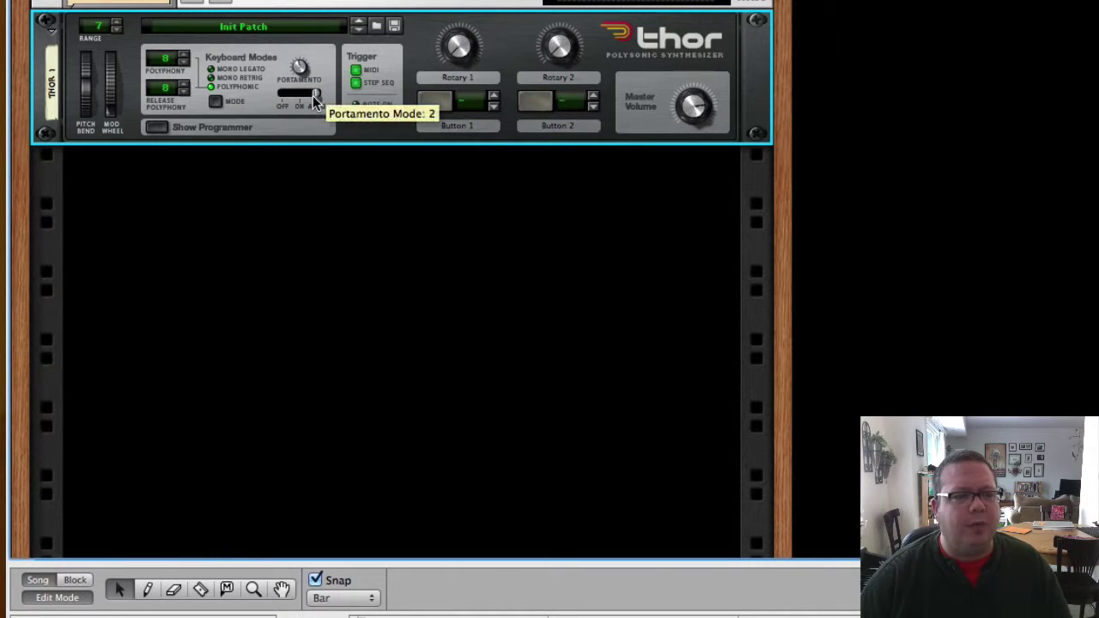
drag(315, 100, 276, 99)
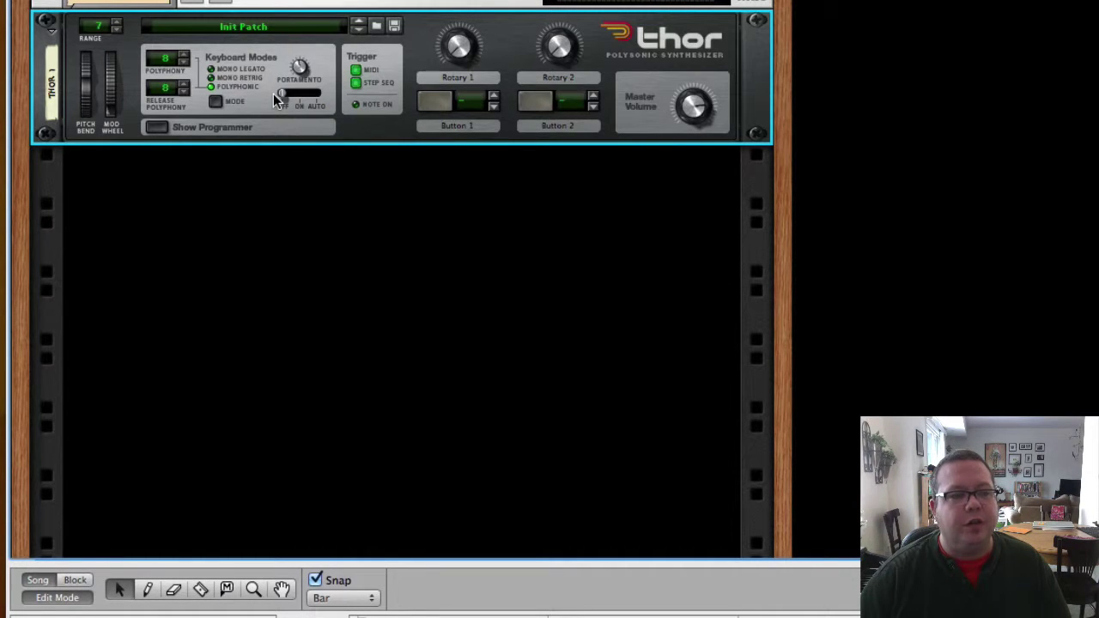
mouse_move(280, 94)
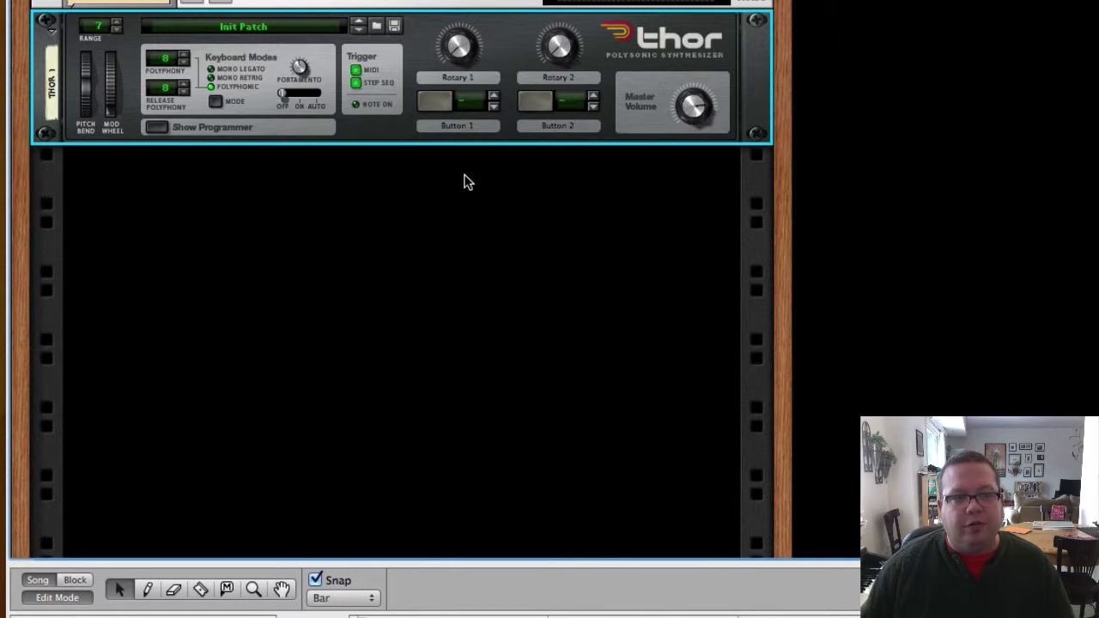
Expand Thor's programmer beneath the controller panel and examine the pitch bend and mod wheels
click(357, 82)
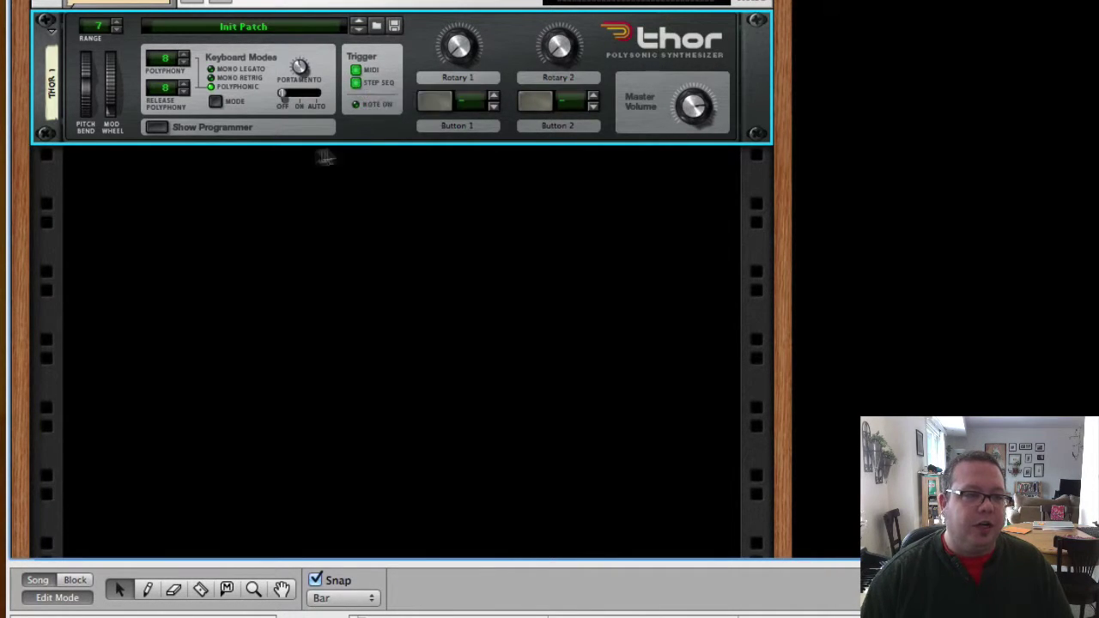
click(156, 128)
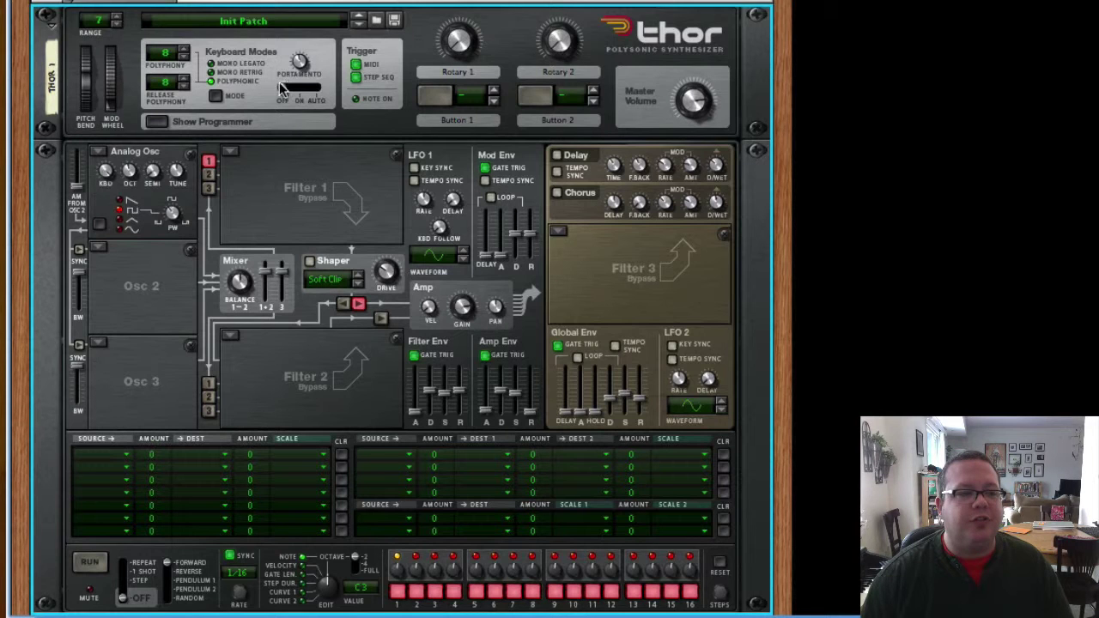
mouse_move(280, 93)
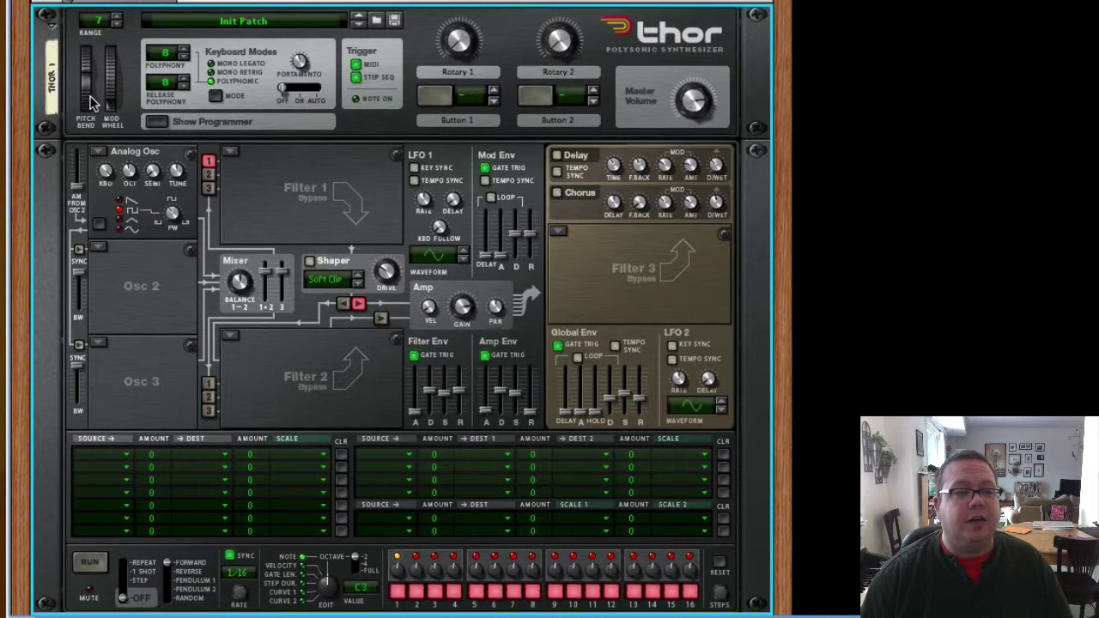
mouse_move(91, 101)
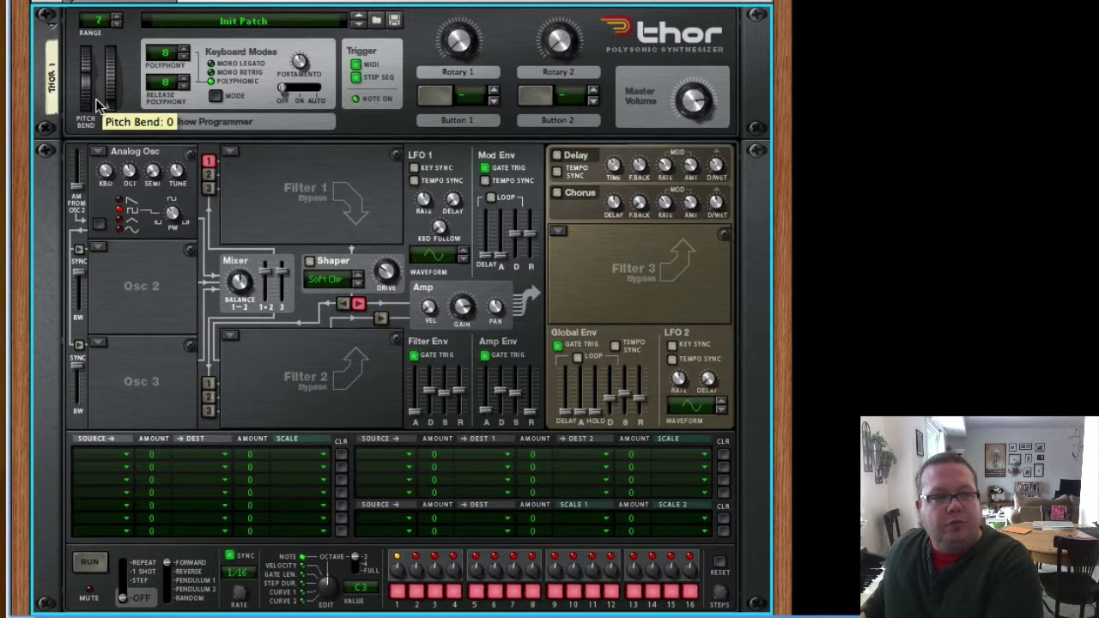
mouse_move(97, 105)
mouse_down()
mouse_move(96, 35)
mouse_move(89, 129)
mouse_move(106, 64)
mouse_move(97, 105)
mouse_move(113, 76)
mouse_move(110, 116)
mouse_up()
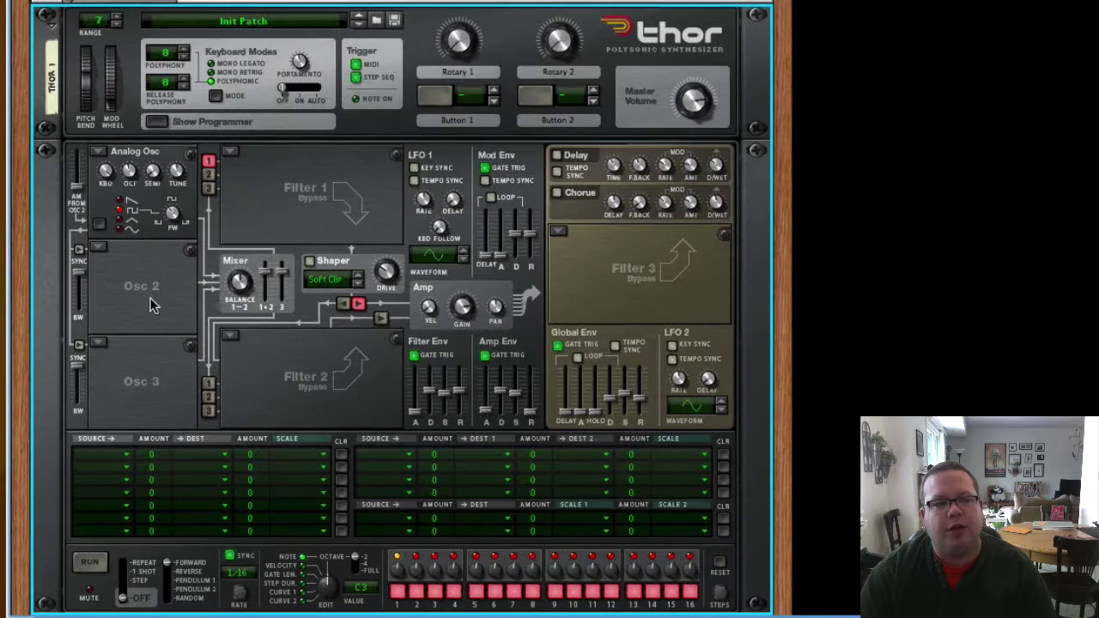
Turn Osc 1 off, look through the available oscillator types, and load the Analog oscillator again
click(99, 152)
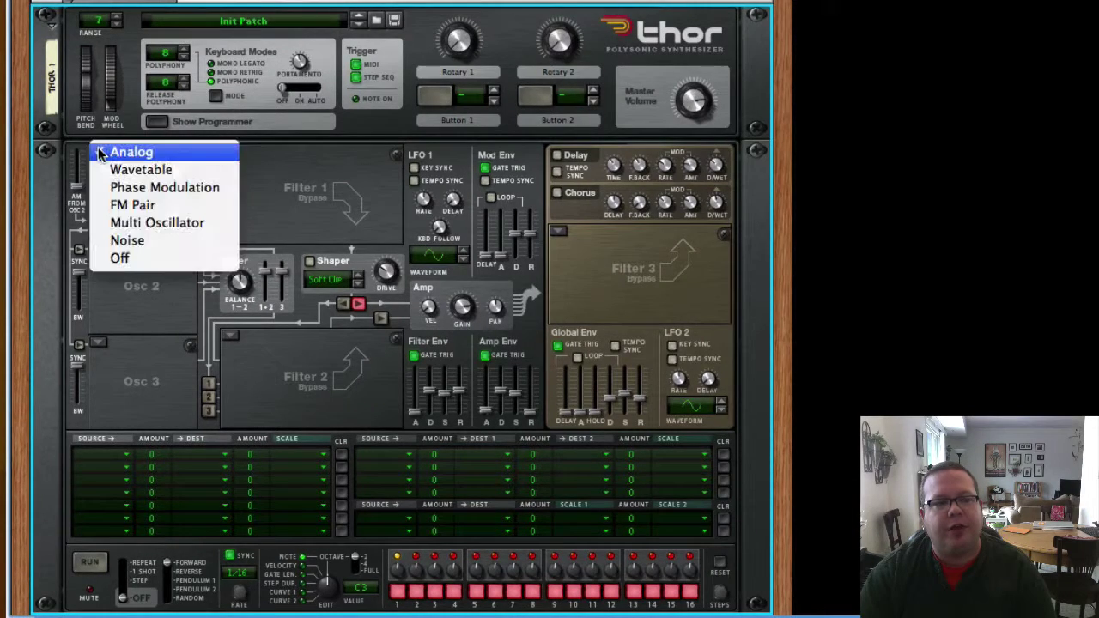
click(113, 261)
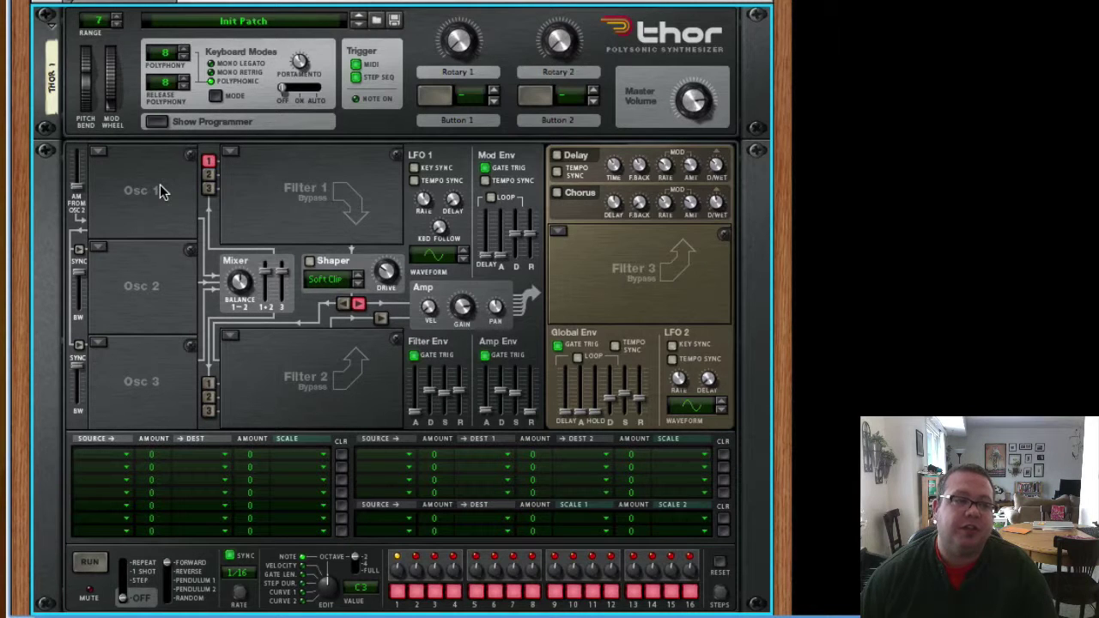
click(100, 153)
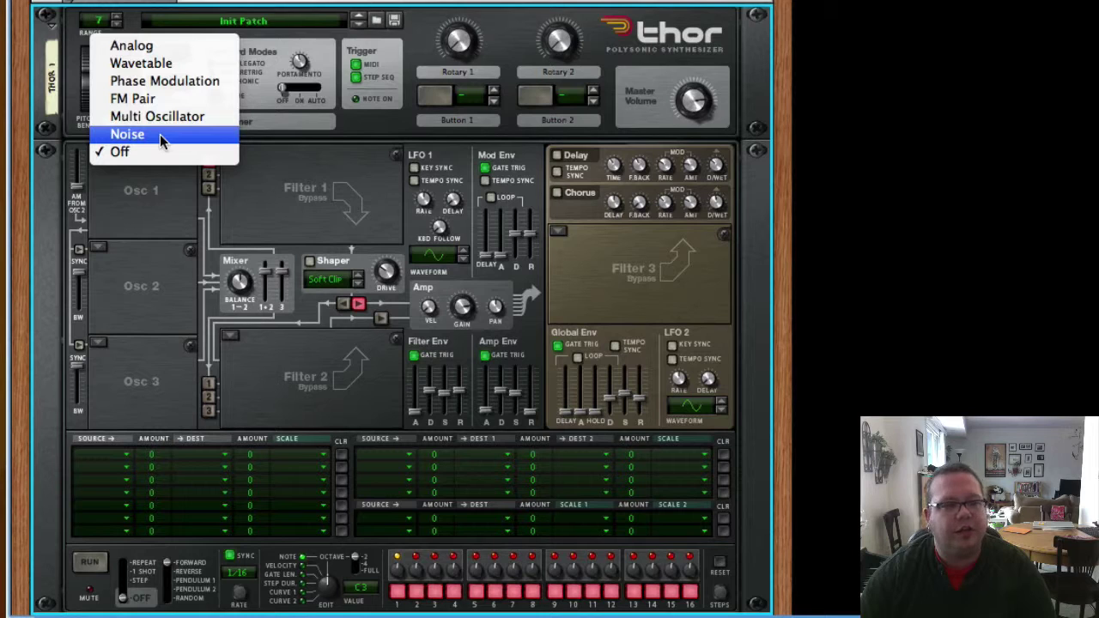
click(146, 152)
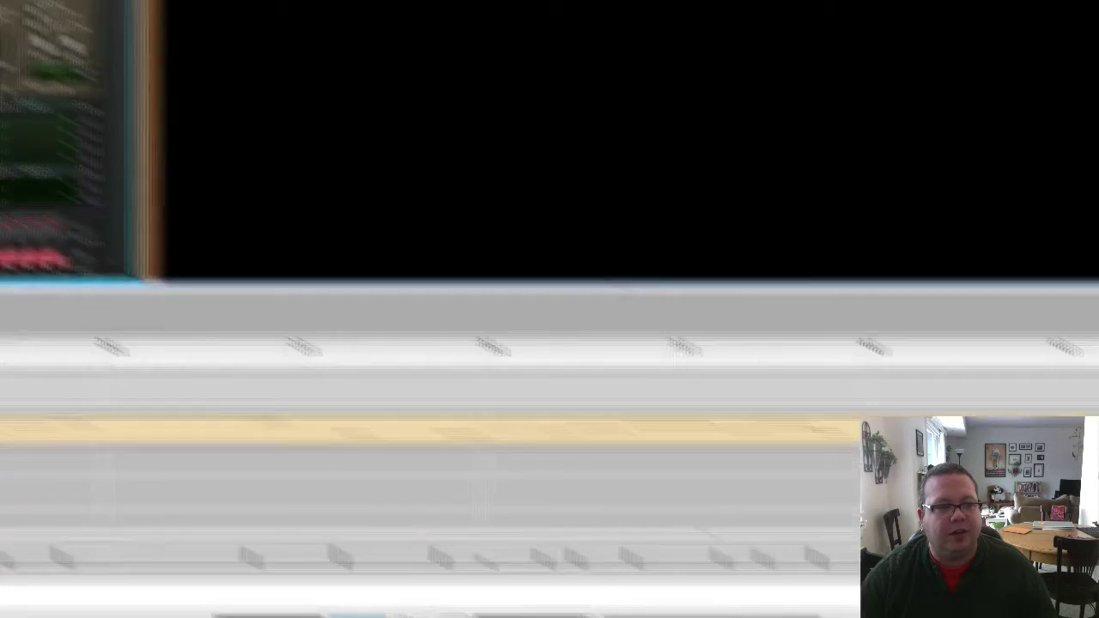
click(108, 151)
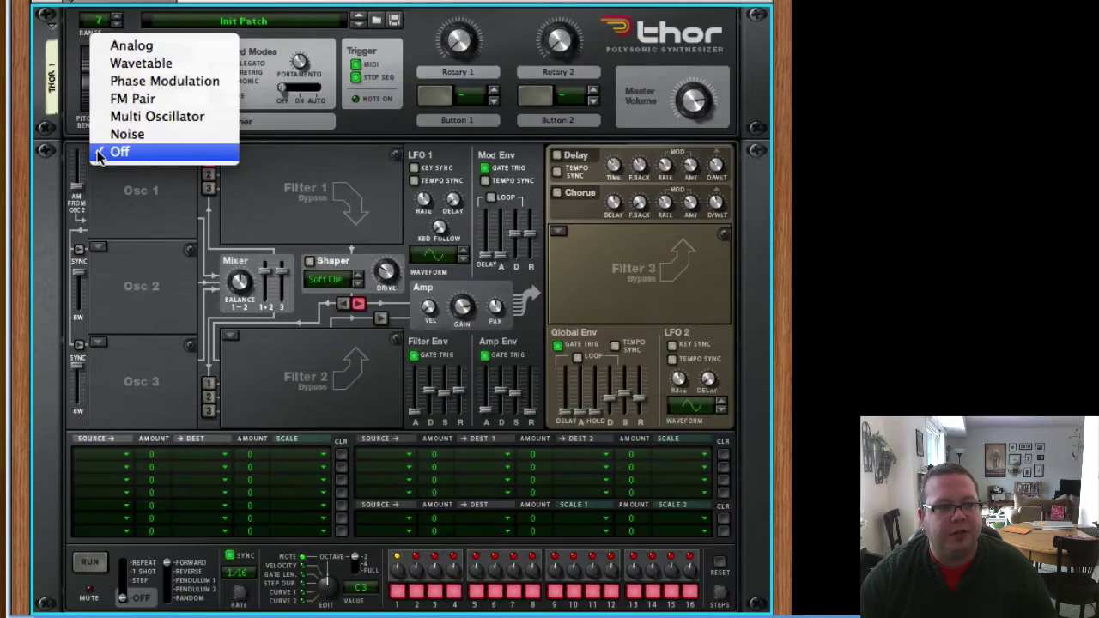
click(125, 48)
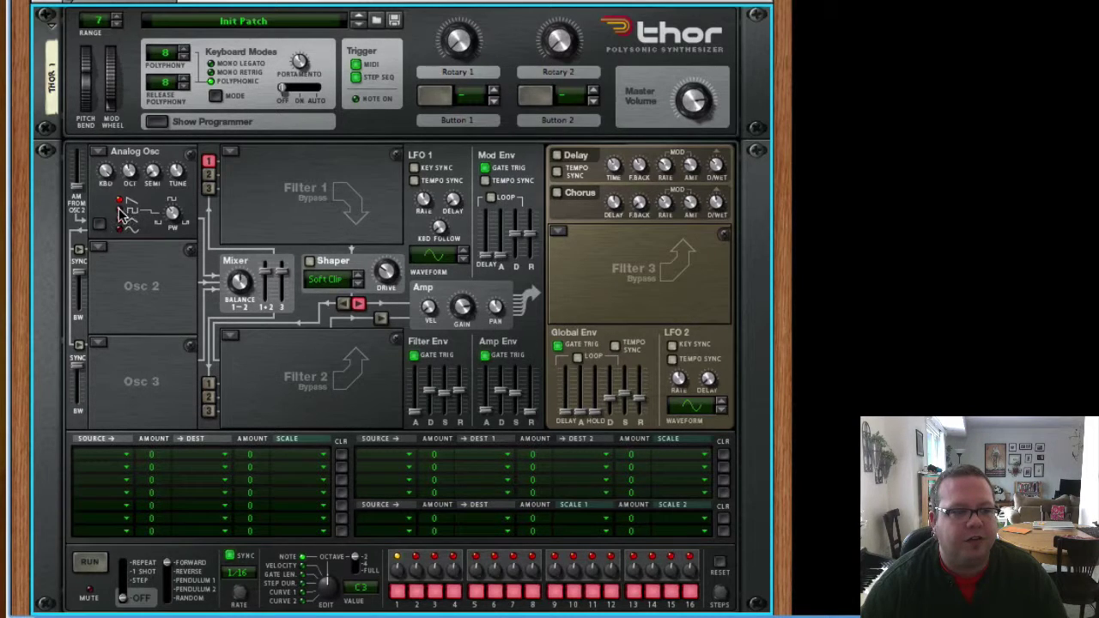
Try out the pulse width, octave, keyboard tracking, semitone and tune knobs of the Osc 1 Analog oscillator
mouse_move(168, 213)
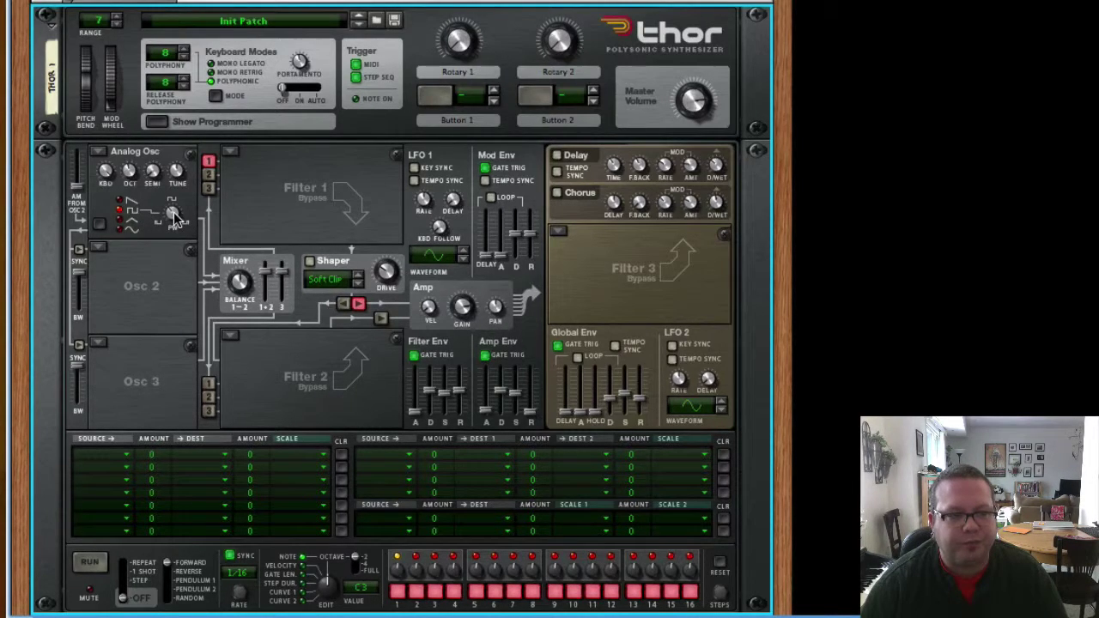
mouse_move(173, 219)
mouse_down()
mouse_move(169, 241)
mouse_move(170, 172)
mouse_move(165, 218)
mouse_up()
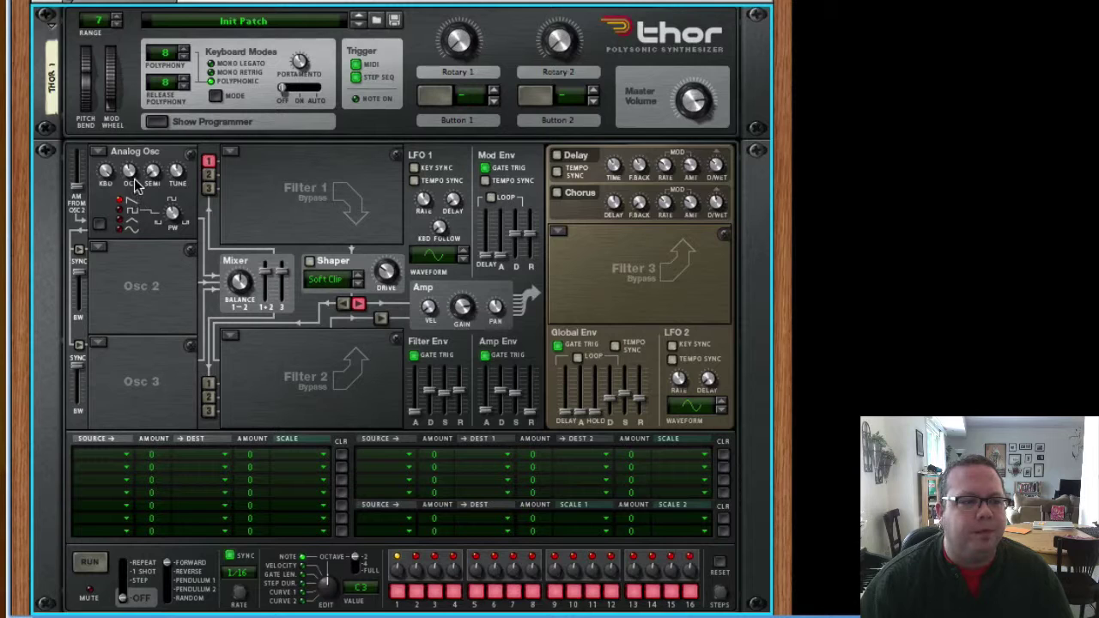
mouse_move(137, 180)
mouse_move(137, 181)
mouse_down()
mouse_move(130, 148)
mouse_move(123, 178)
mouse_up()
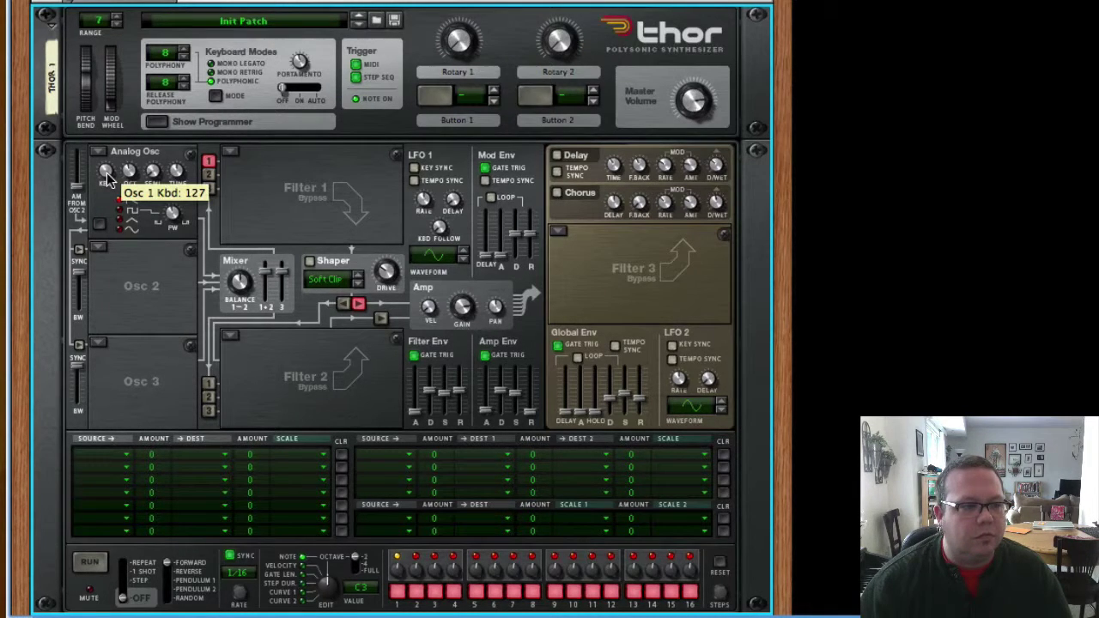
mouse_move(107, 176)
mouse_down()
mouse_move(100, 198)
mouse_move(100, 174)
mouse_up()
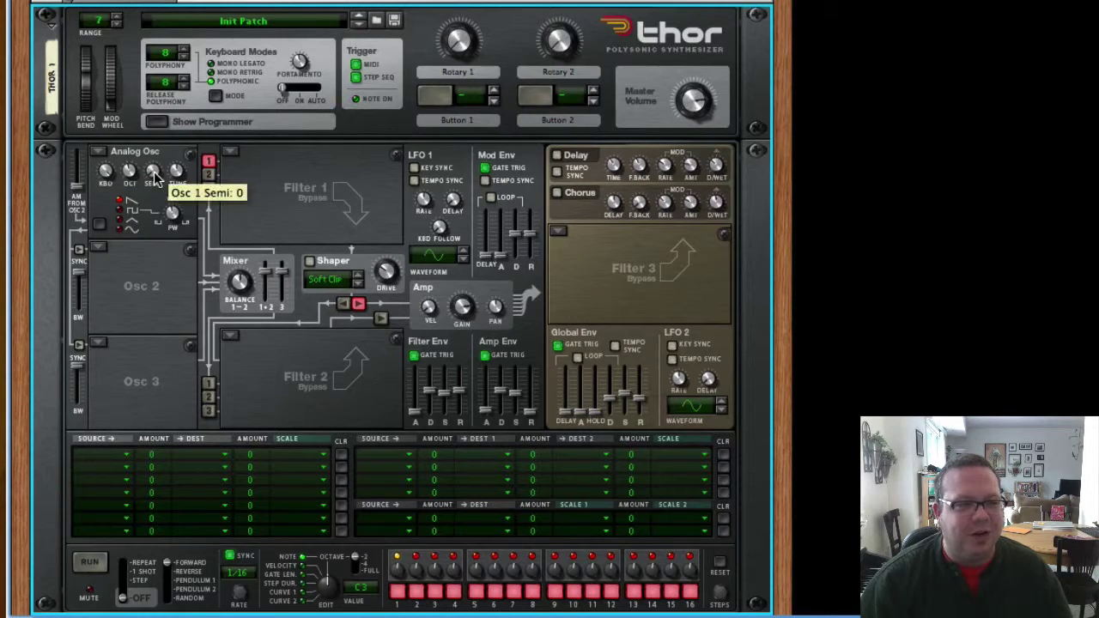
drag(154, 176, 136, 189)
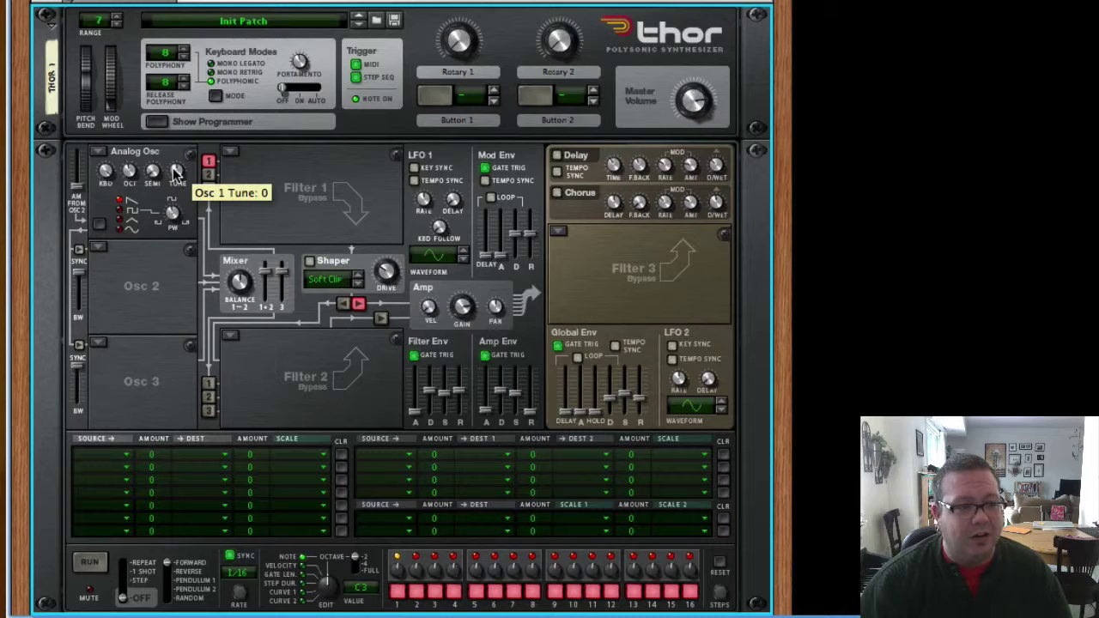
mouse_move(175, 172)
mouse_down()
mouse_move(157, 227)
mouse_move(169, 127)
mouse_move(162, 189)
mouse_move(170, 170)
mouse_up()
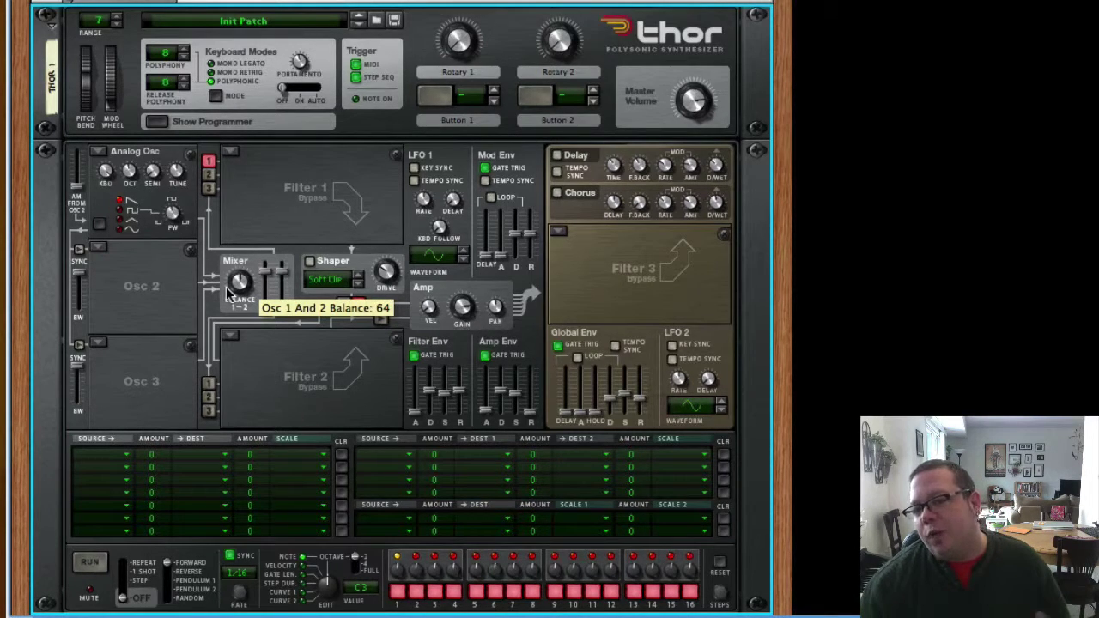
Choose the pulse waveform for Osc 1 and vary its pulse width
click(118, 210)
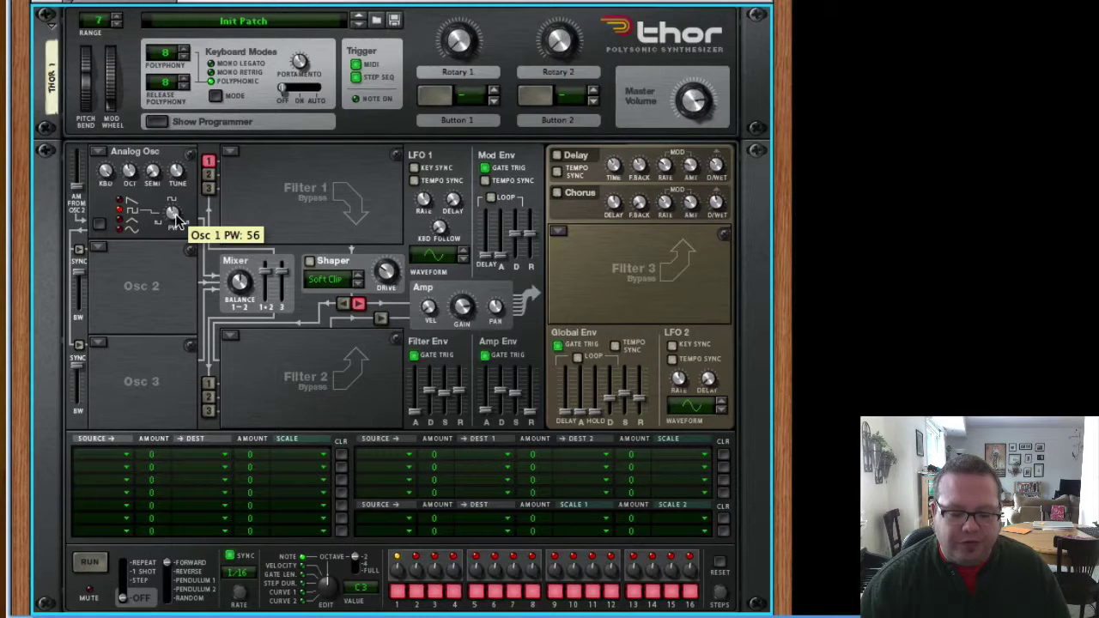
drag(175, 220, 154, 191)
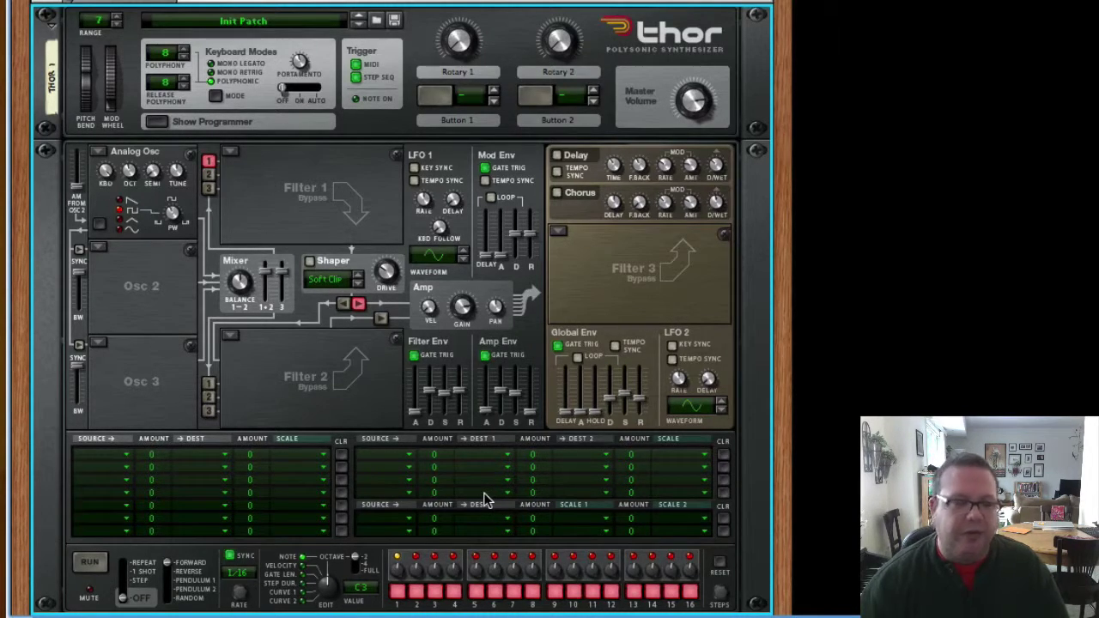
Load a Wavetable oscillator into Osc 2 and look through its wavetables, keeping Basic Analog
click(99, 248)
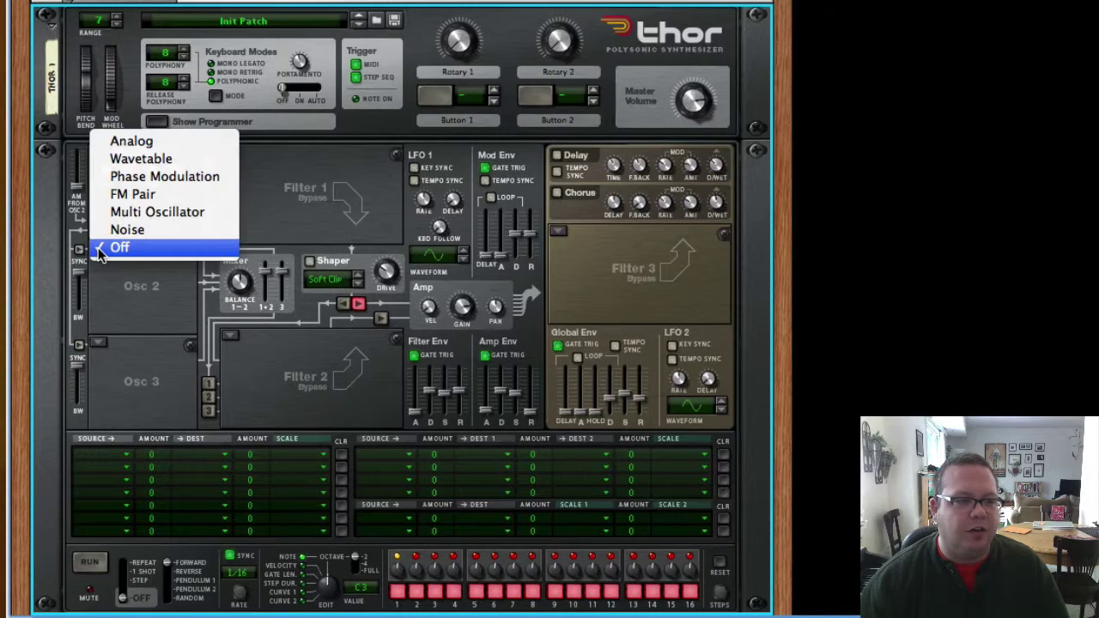
click(131, 160)
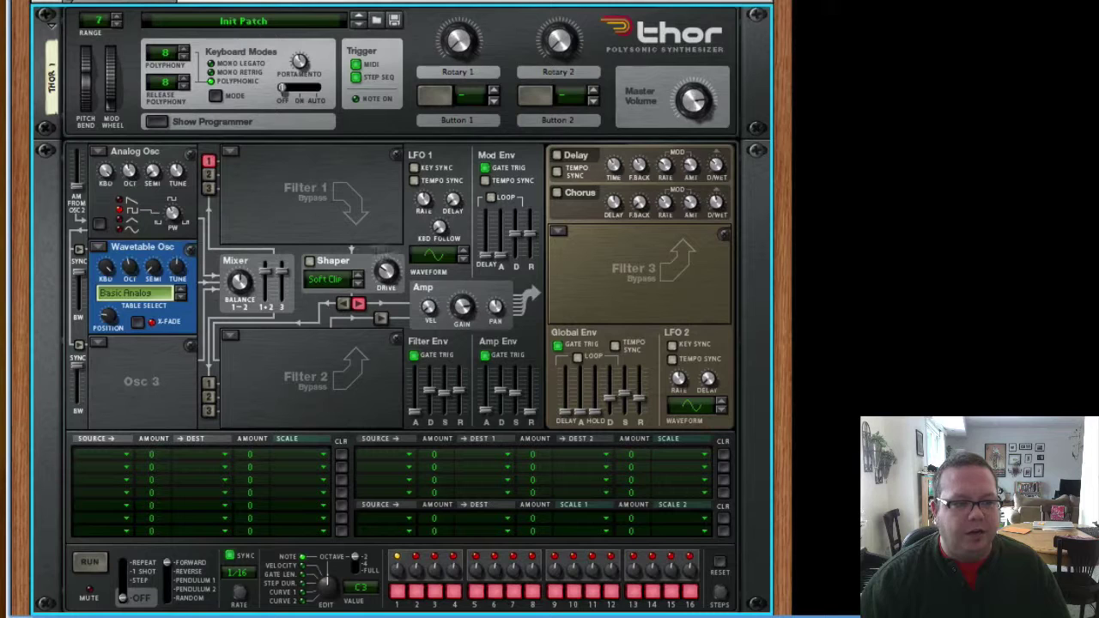
click(160, 294)
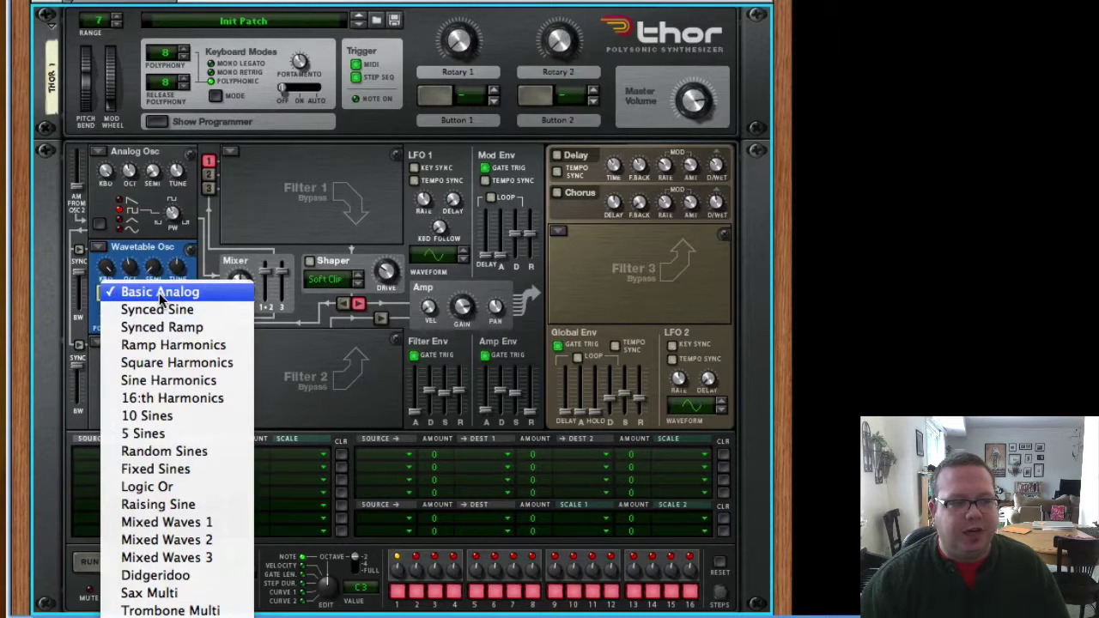
click(159, 293)
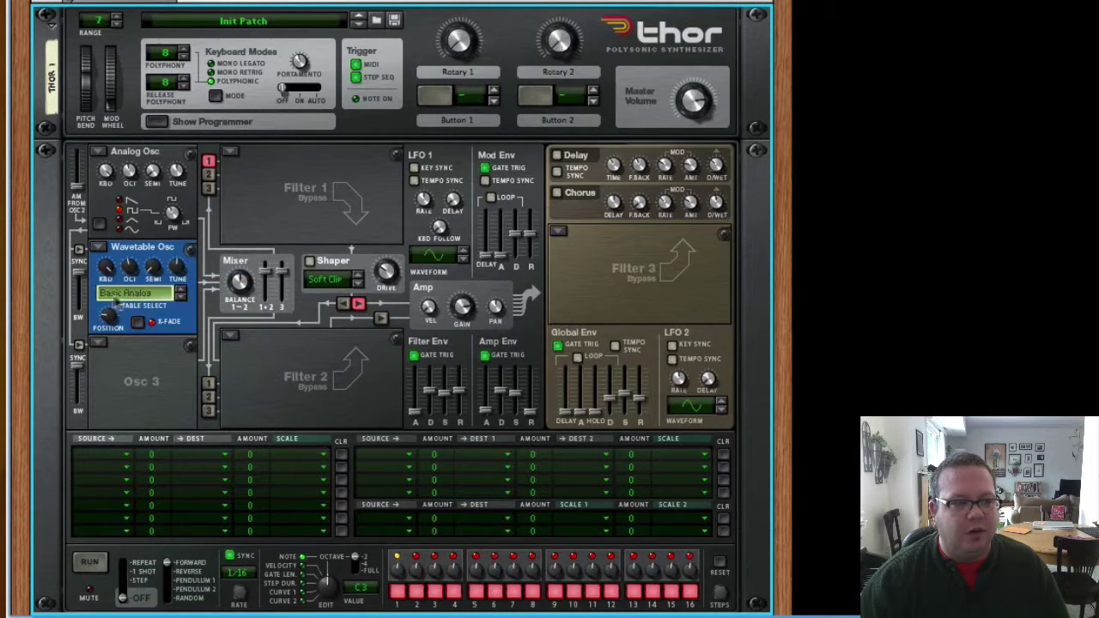
Select the Fixed Sines wavetable for Osc 2 and adjust its position knob
click(127, 294)
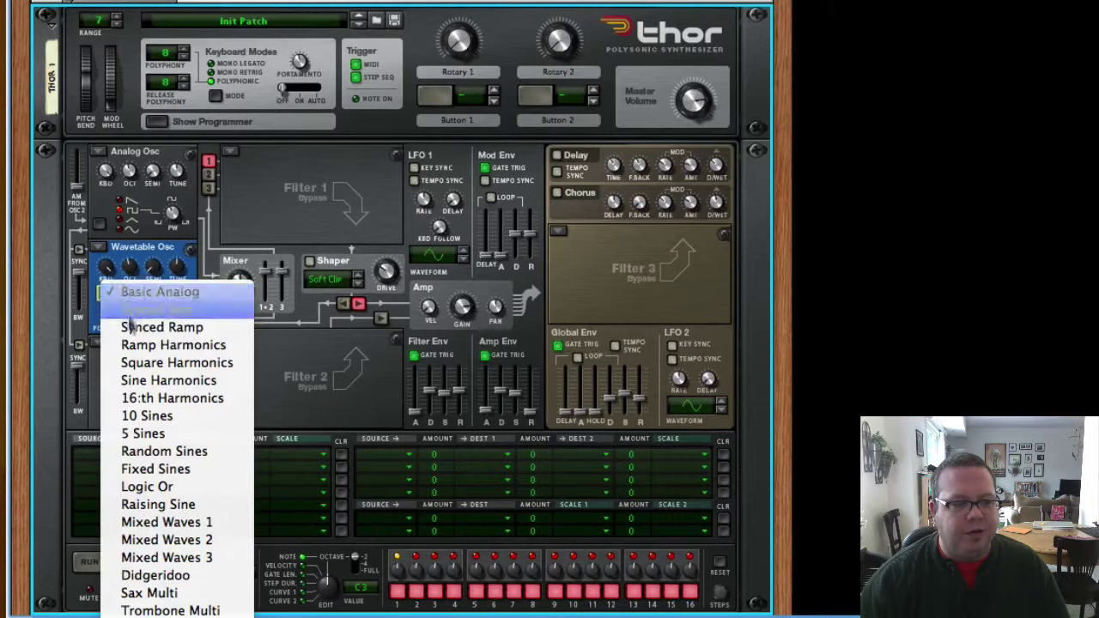
click(145, 473)
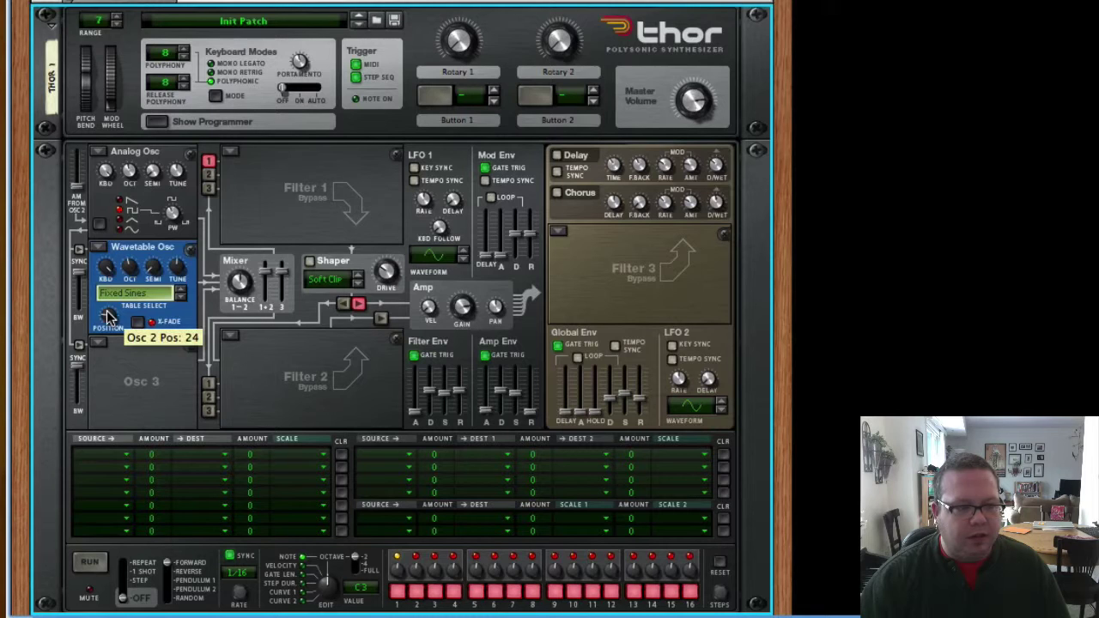
drag(107, 314, 88, 302)
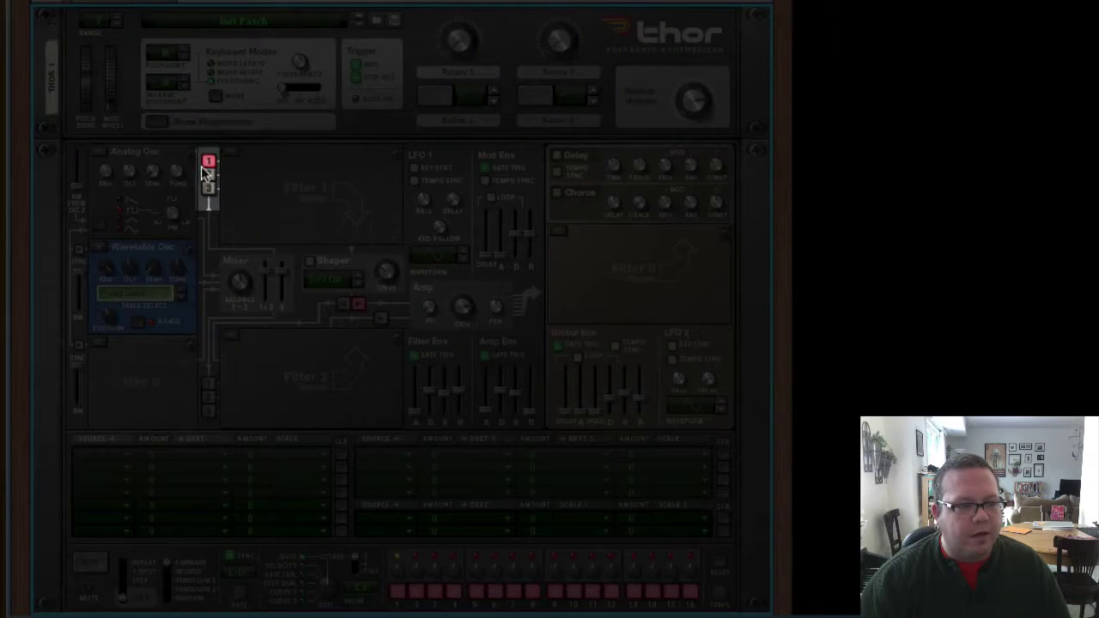
Route Osc 2 to Filter 1 and toggle the Osc 1 and Osc 2 routings off and on, leaving both enabled
click(207, 176)
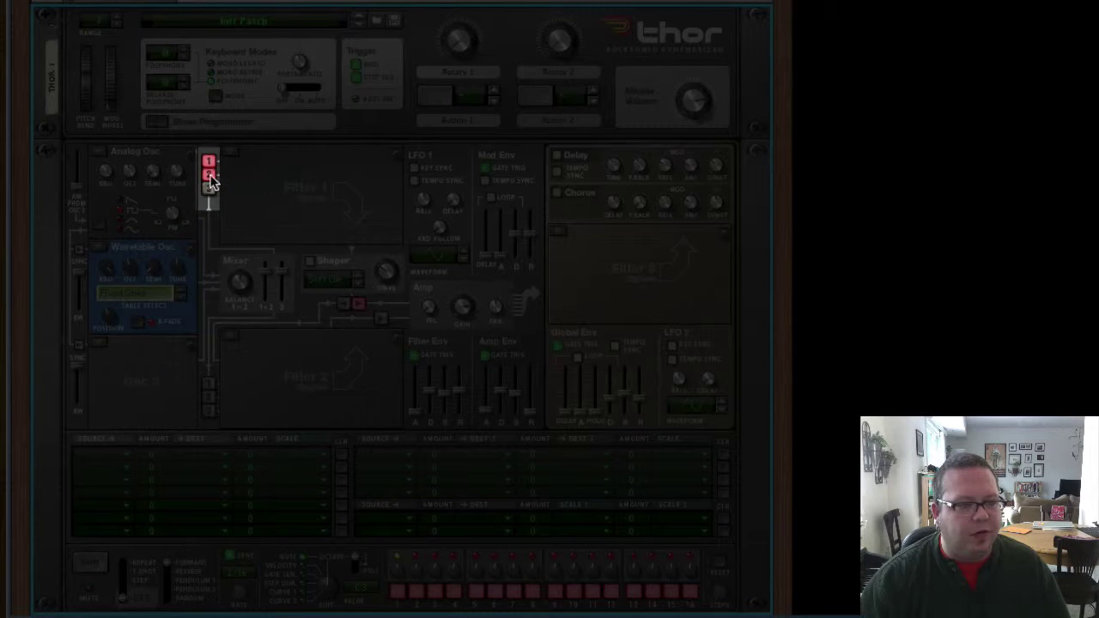
click(208, 162)
click(210, 164)
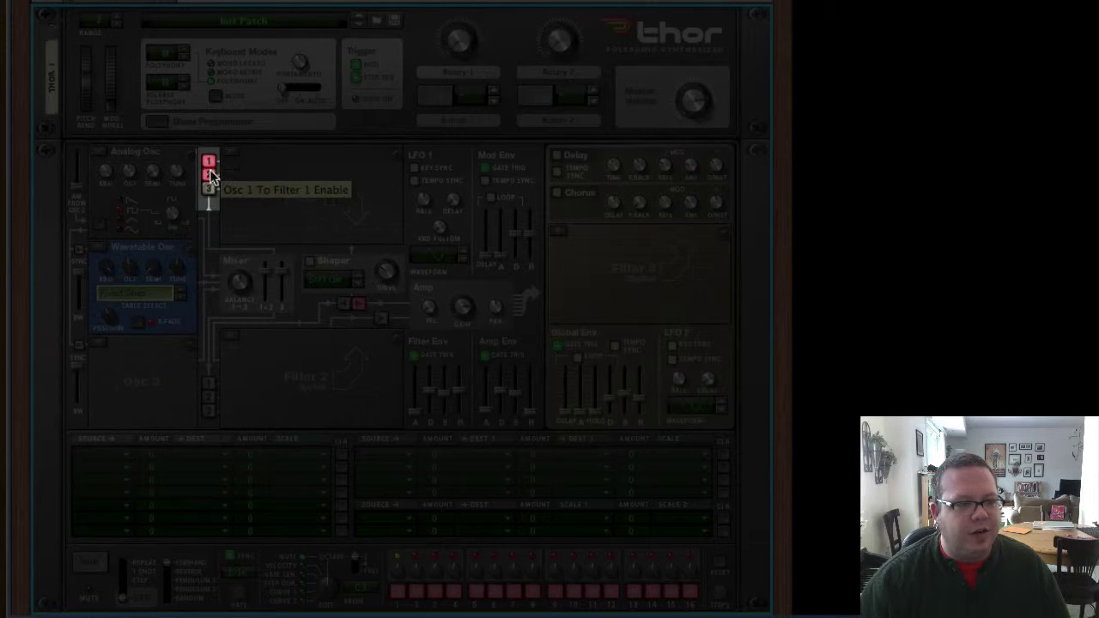
click(212, 176)
click(212, 176)
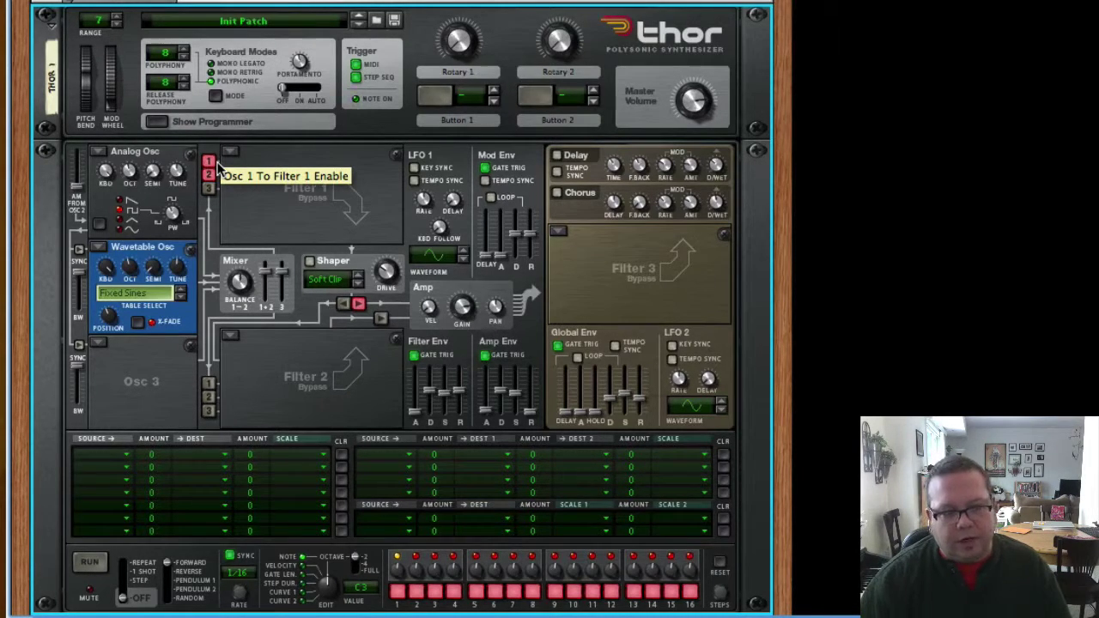
Load a Multi Oscillator into Osc 3 and adjust its detune amount
click(99, 344)
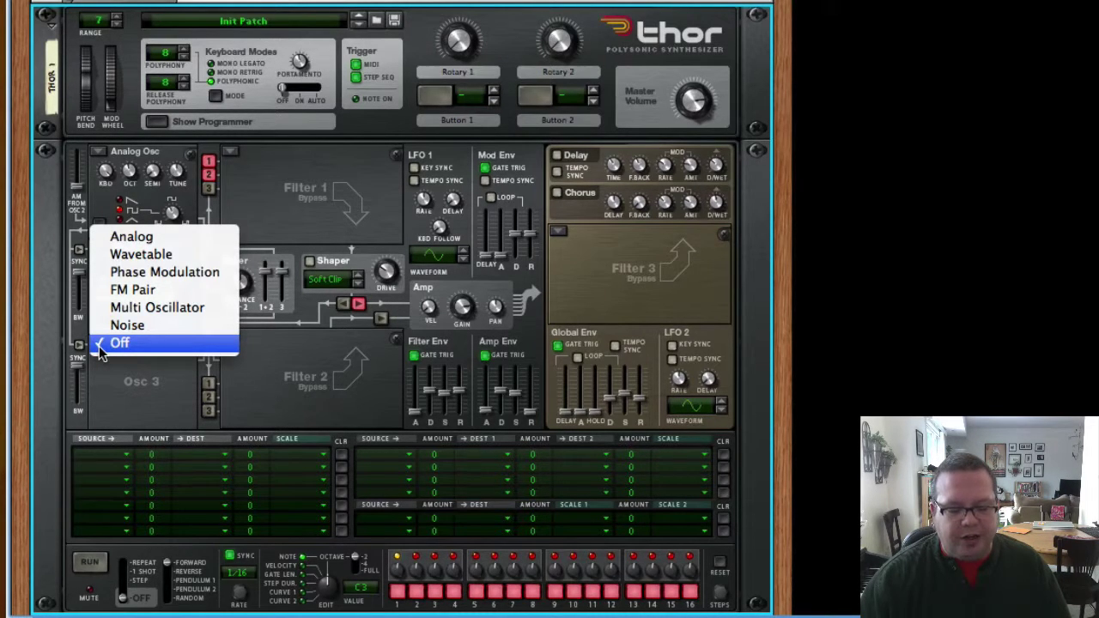
click(116, 307)
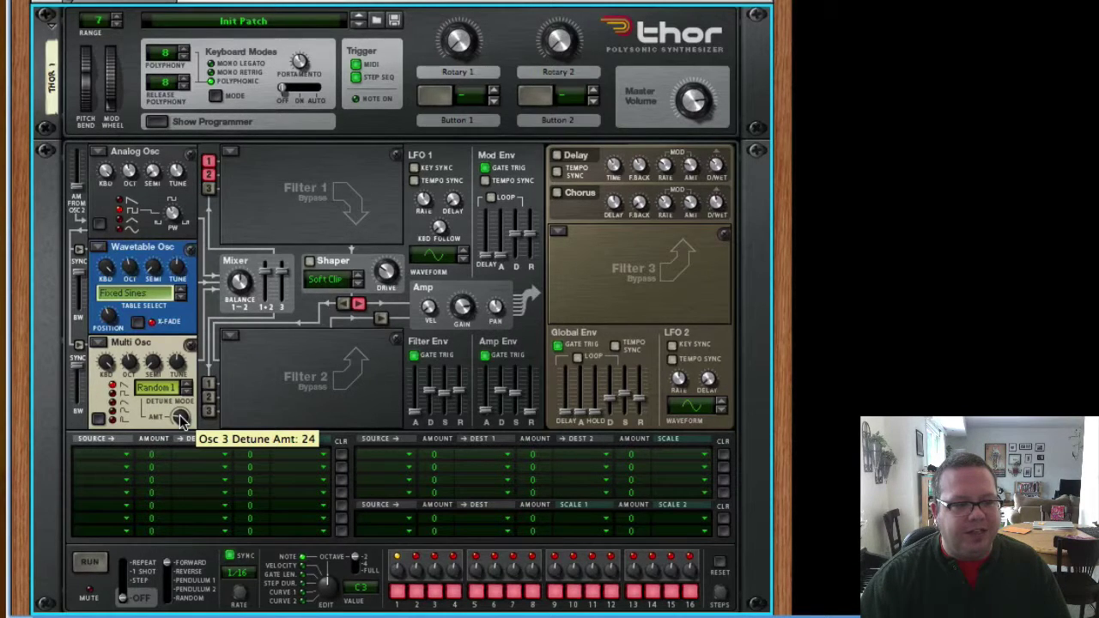
drag(180, 418, 174, 404)
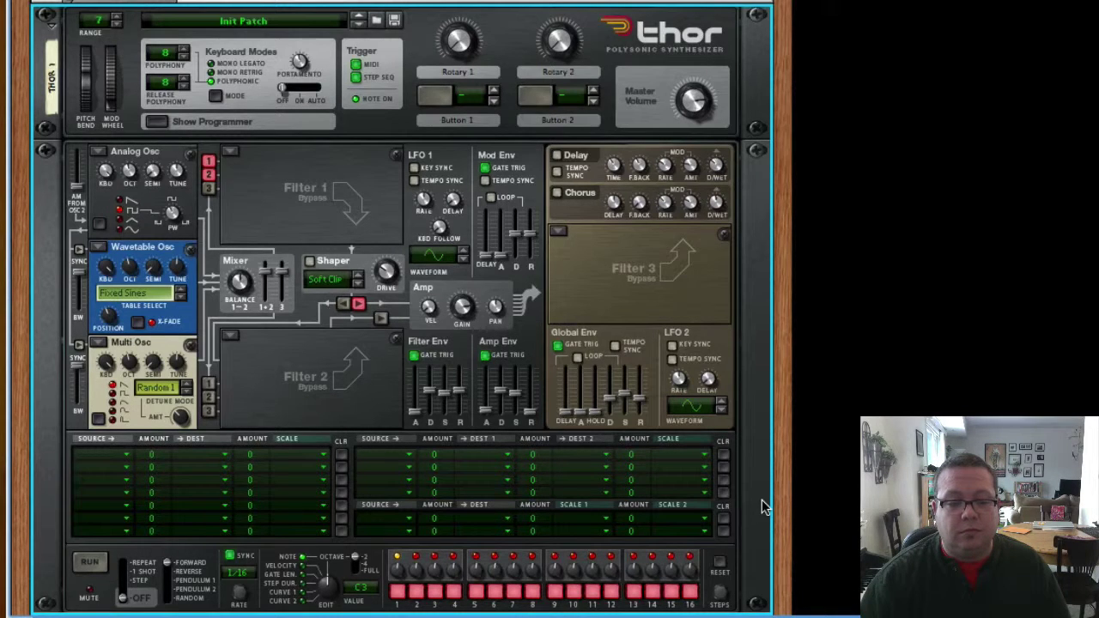
Route Osc 3 to Filter 1 and try different oscillator combinations, ending with all three oscillators routed to Filter 1
click(207, 188)
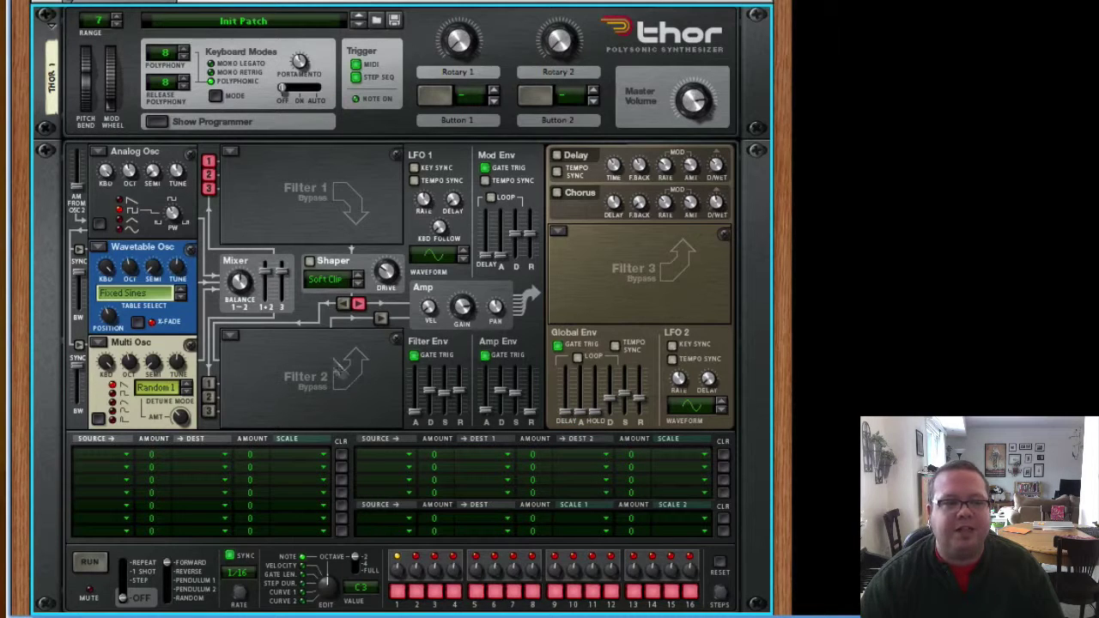
click(208, 174)
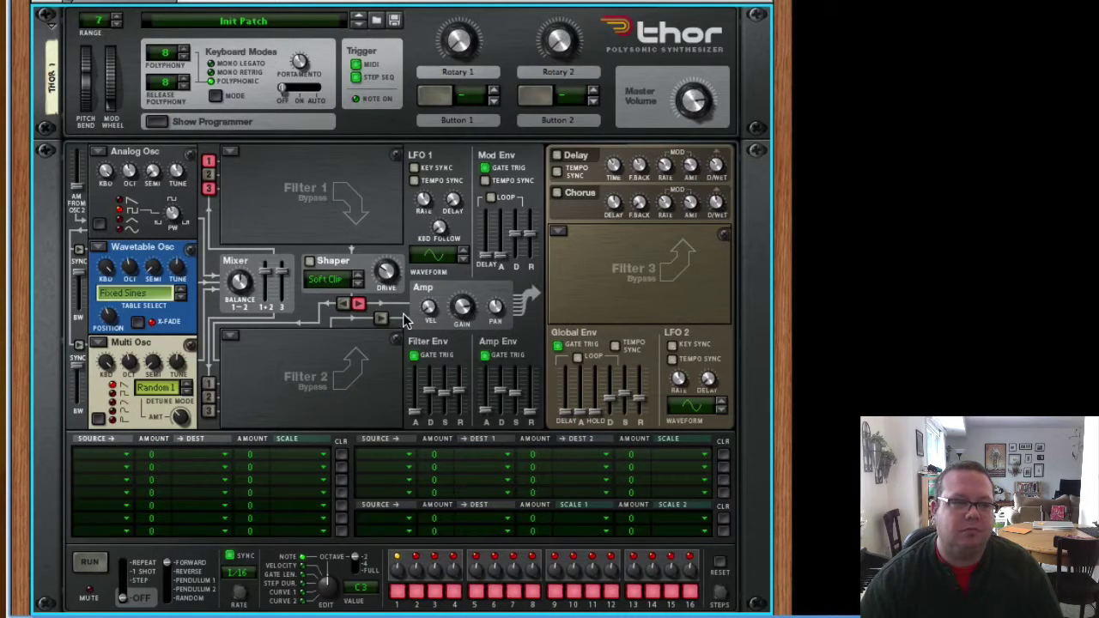
click(208, 161)
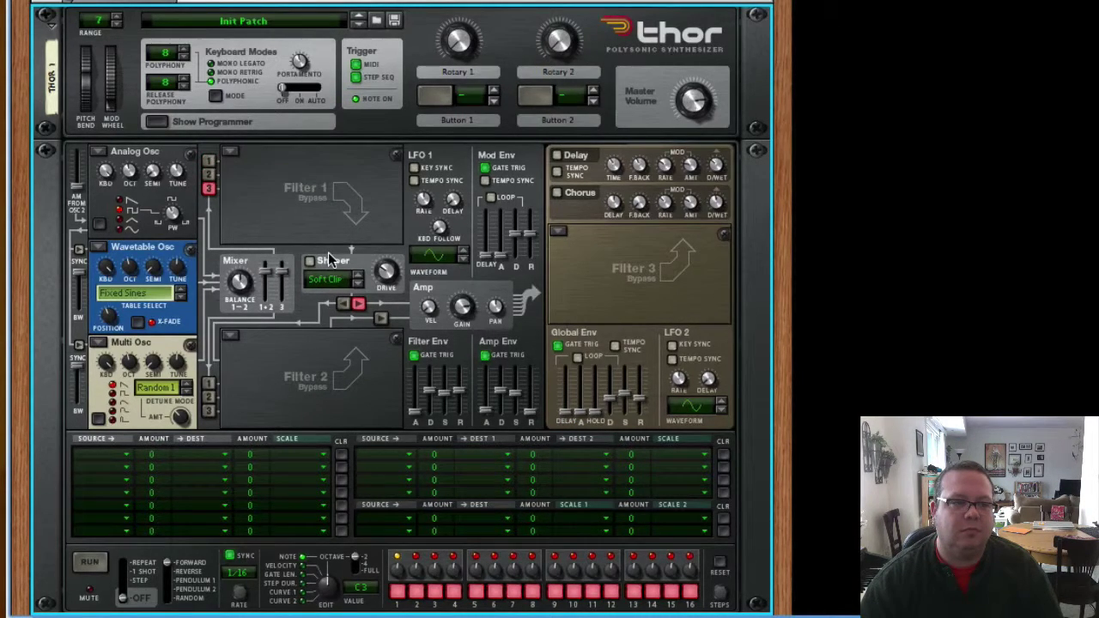
click(210, 175)
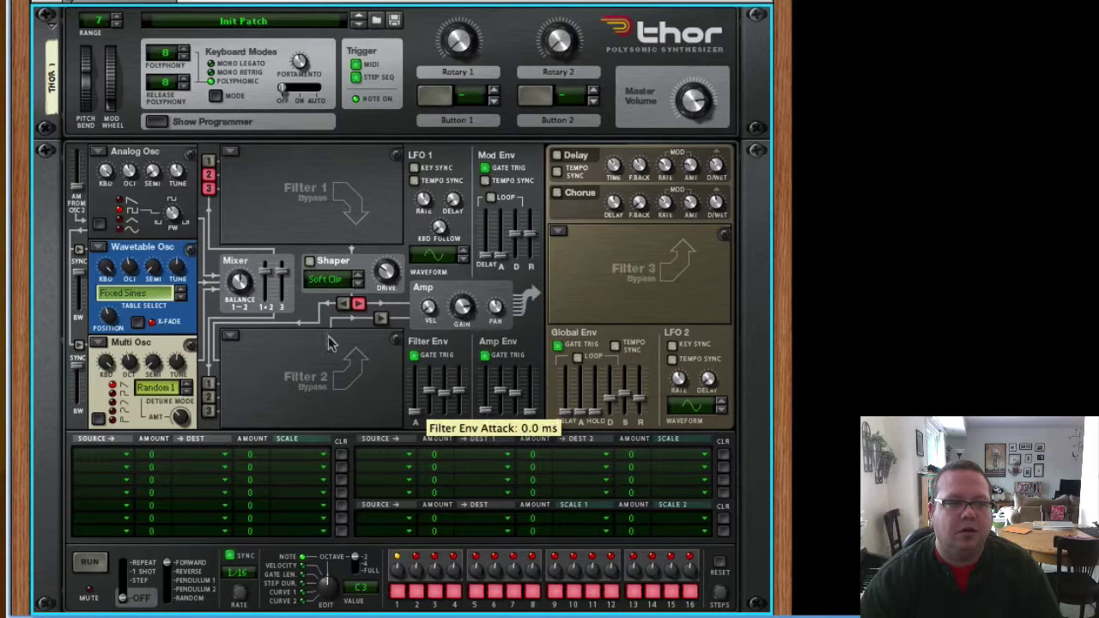
click(208, 160)
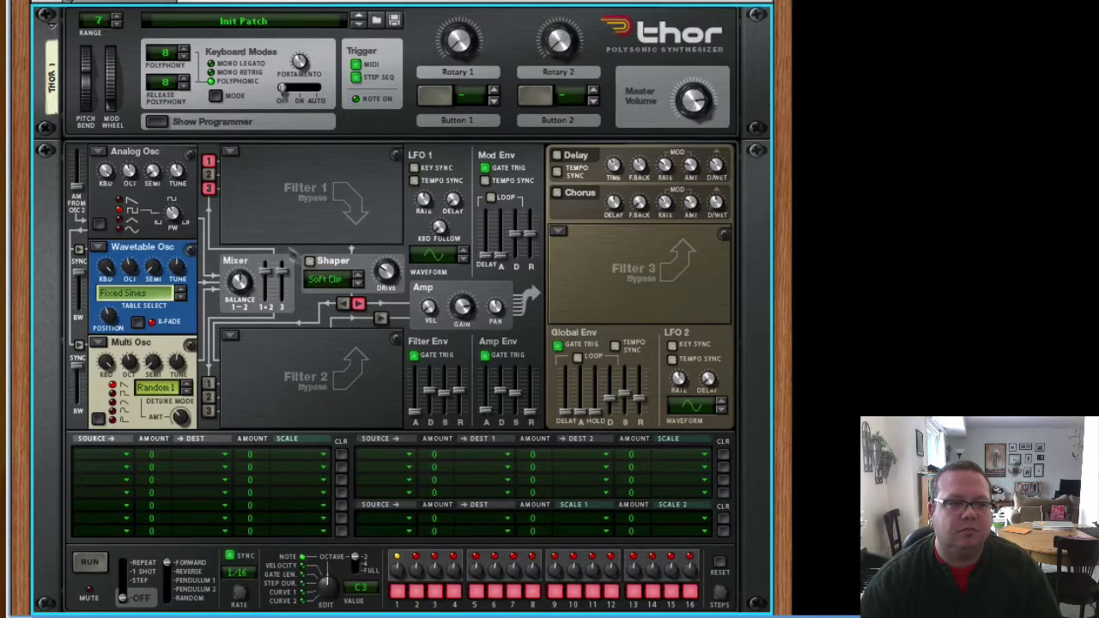
click(208, 174)
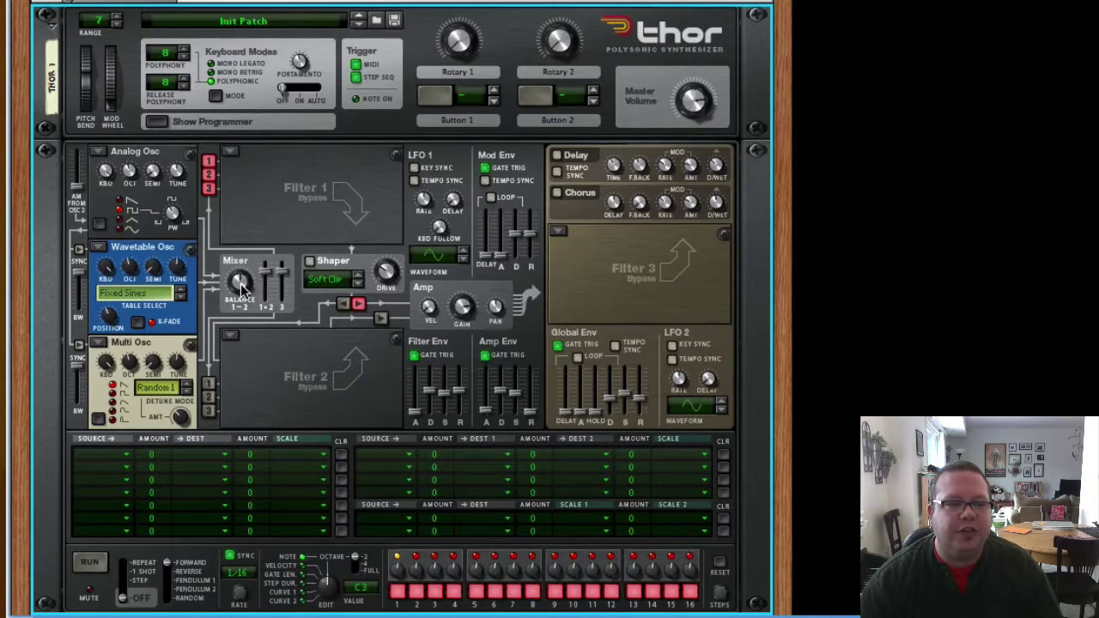
Adjust the combined Osc 1 and 2 level in the mixer section
mouse_move(243, 285)
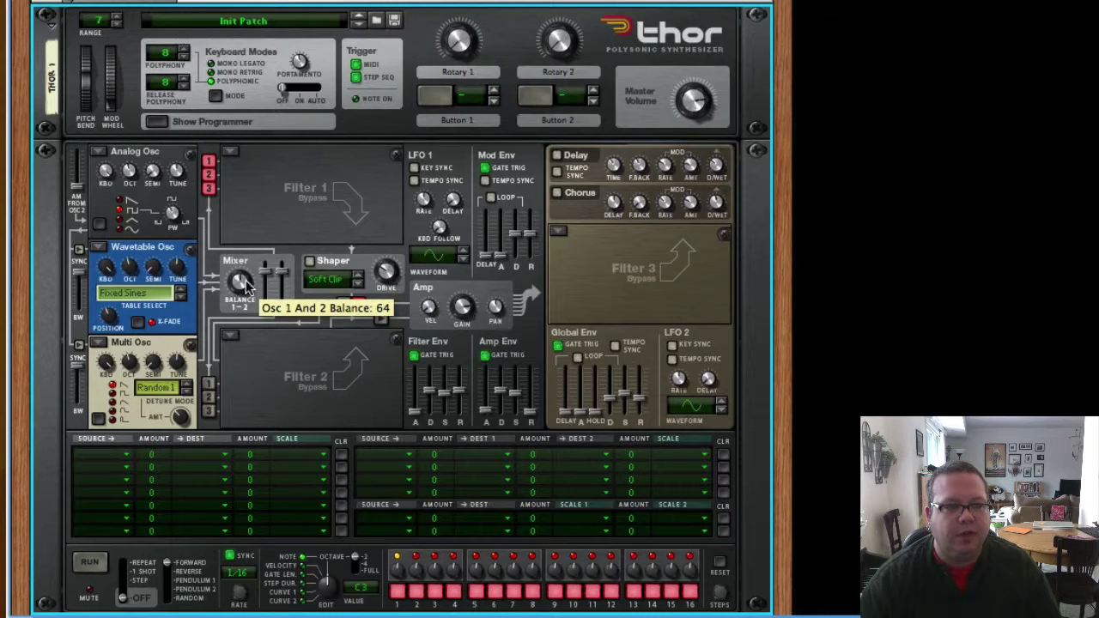
drag(266, 275, 267, 284)
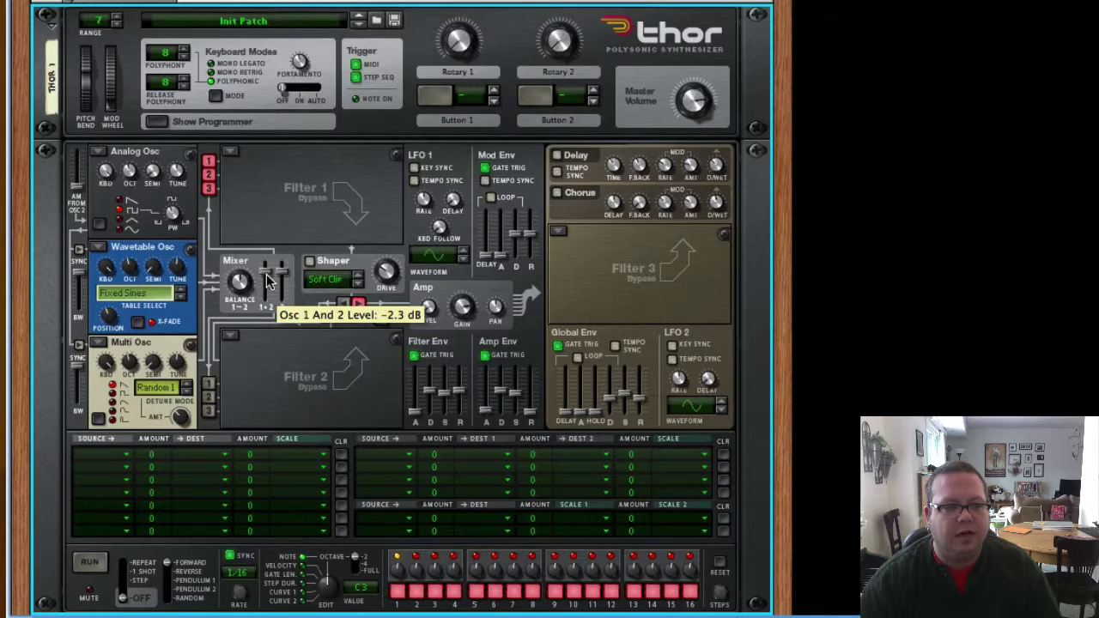
Adjust an oscillator level in the mixer and load a State Variable filter into Filter 1
mouse_move(267, 281)
mouse_down()
mouse_move(269, 315)
mouse_move(268, 273)
mouse_move(288, 314)
mouse_move(288, 283)
mouse_up()
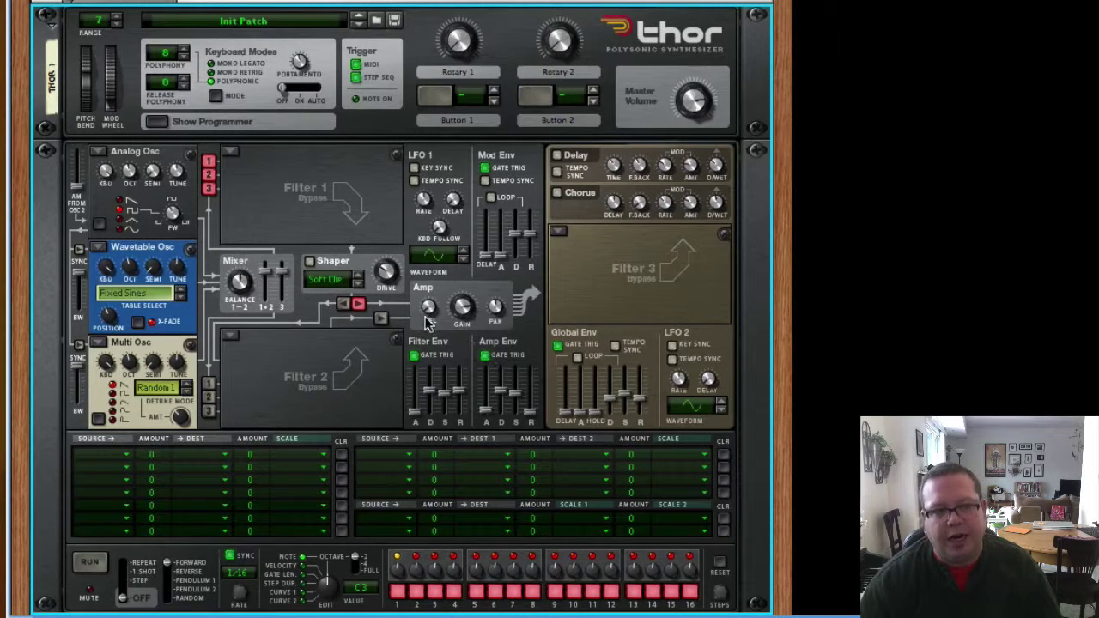
click(231, 152)
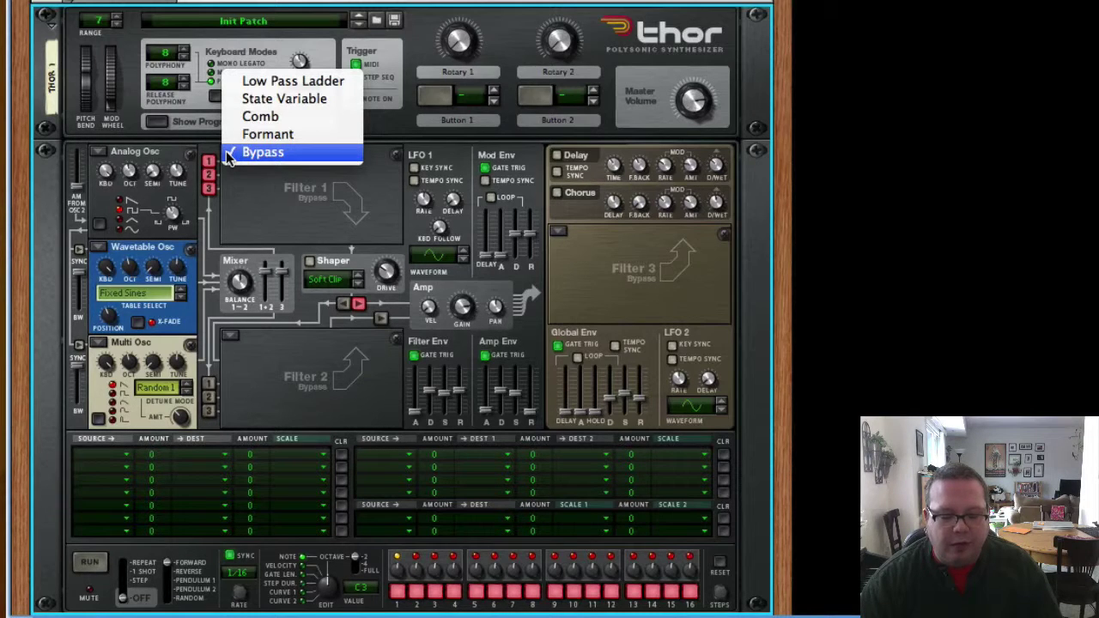
click(270, 99)
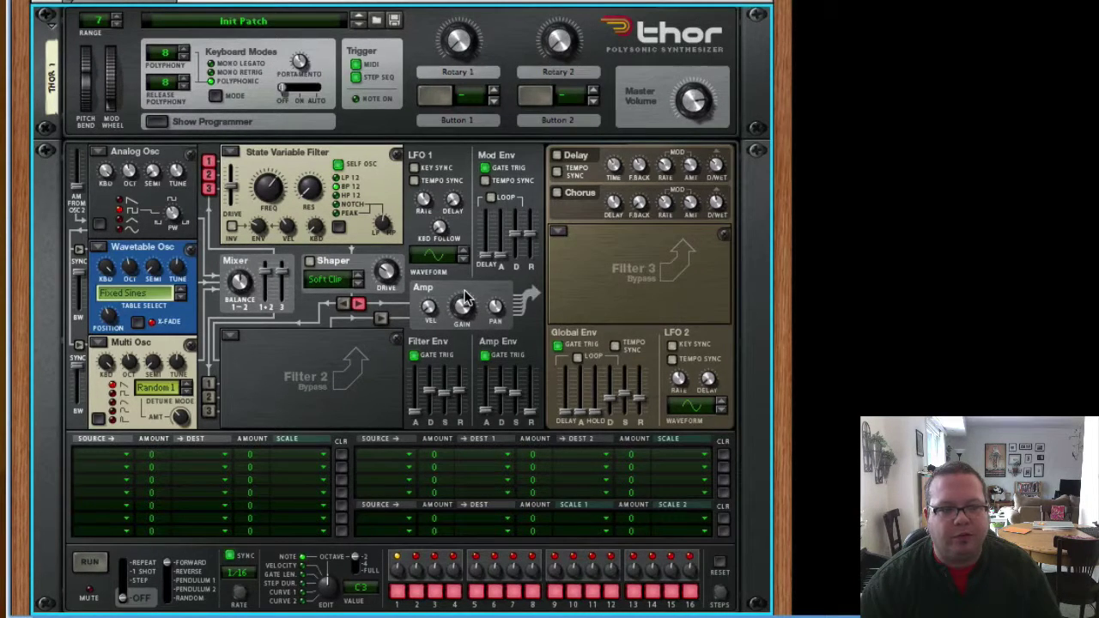
mouse_move(464, 299)
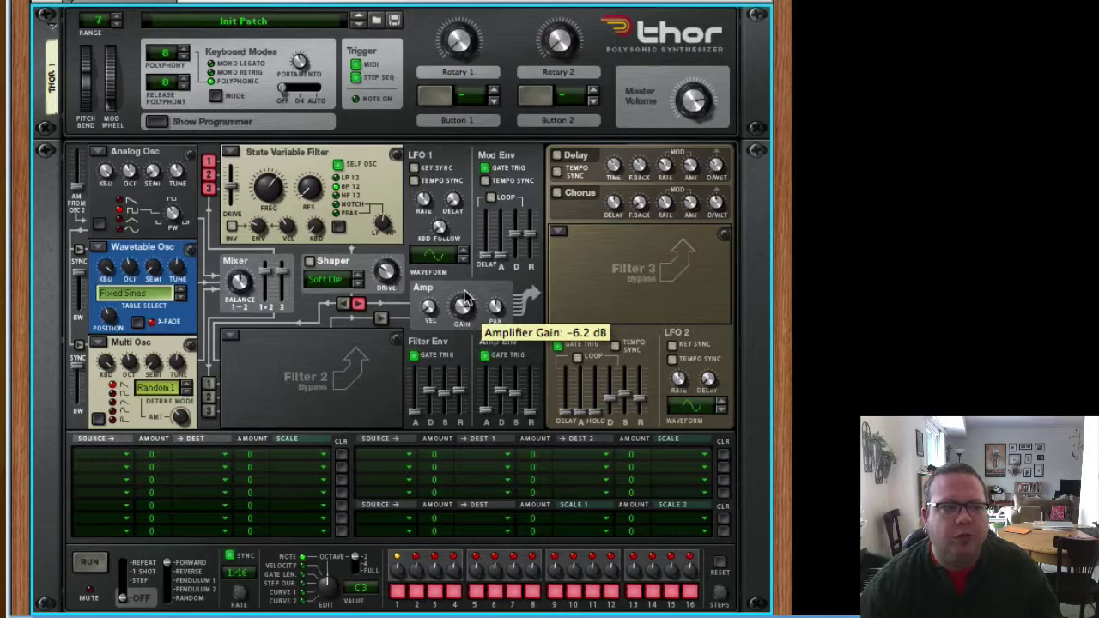
Sweep Filter 1's frequency and try its resonance, leaving the frequency at 143 Hz
mouse_move(270, 189)
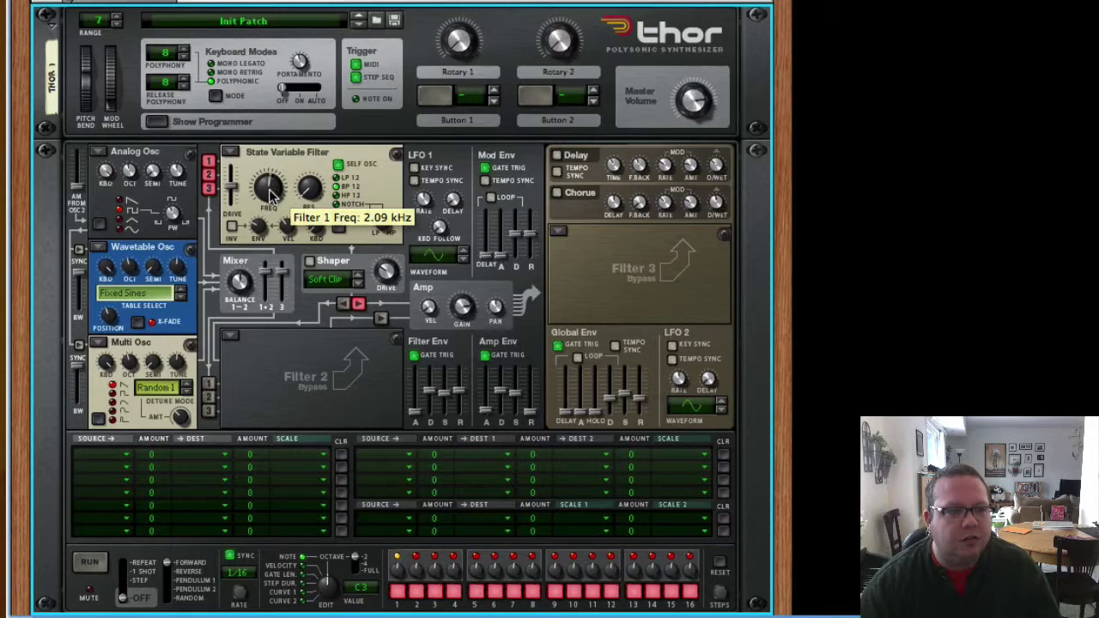
drag(270, 186, 265, 221)
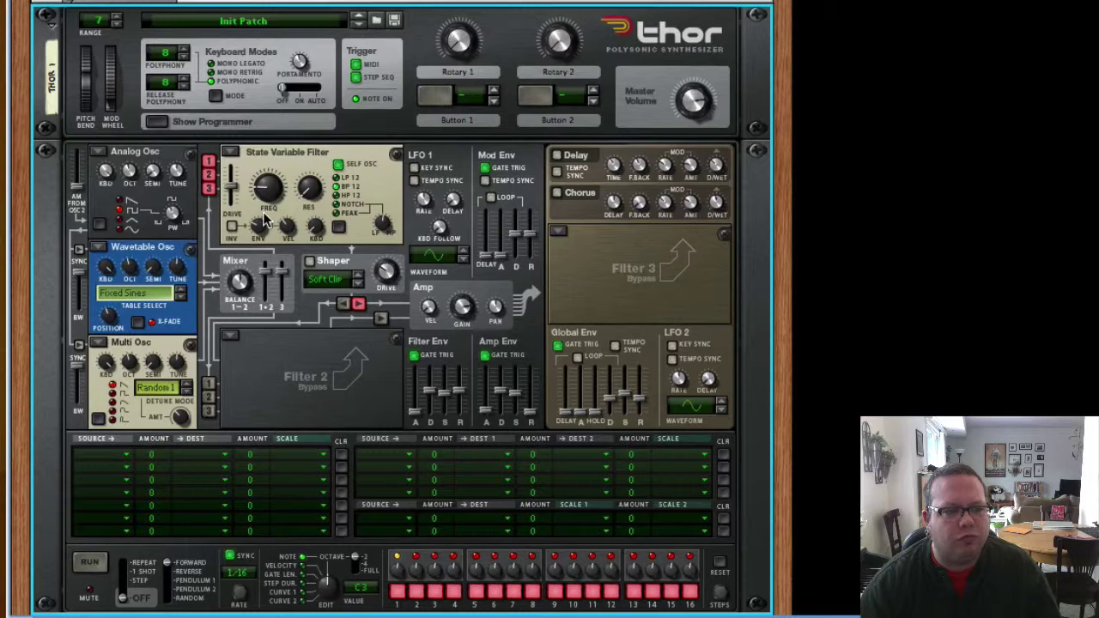
ctrl+click(266, 191)
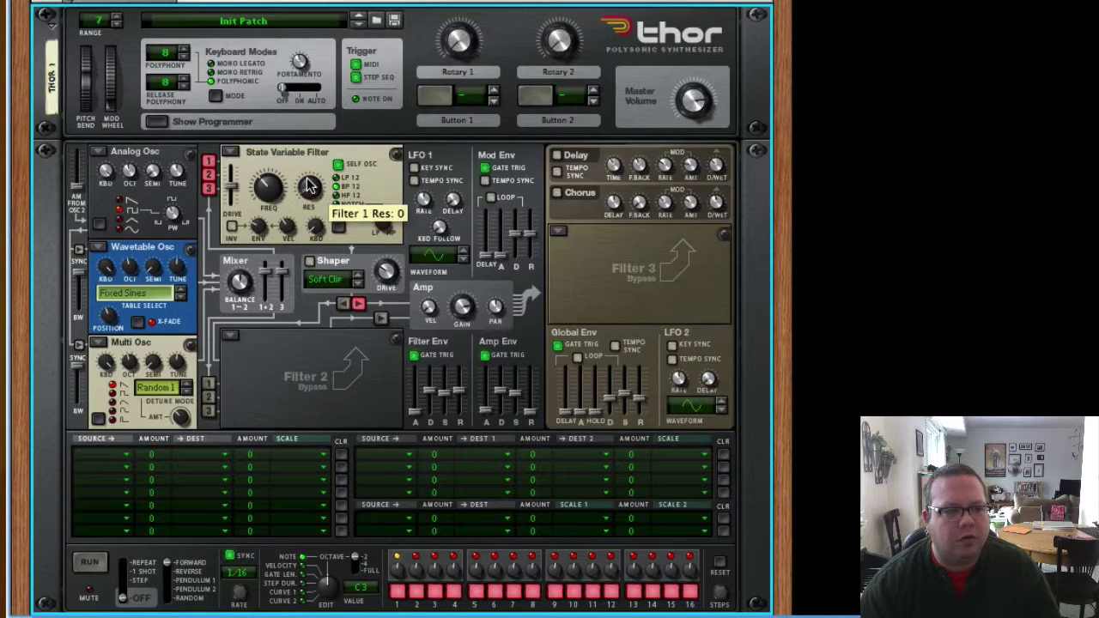
drag(309, 186, 267, 175)
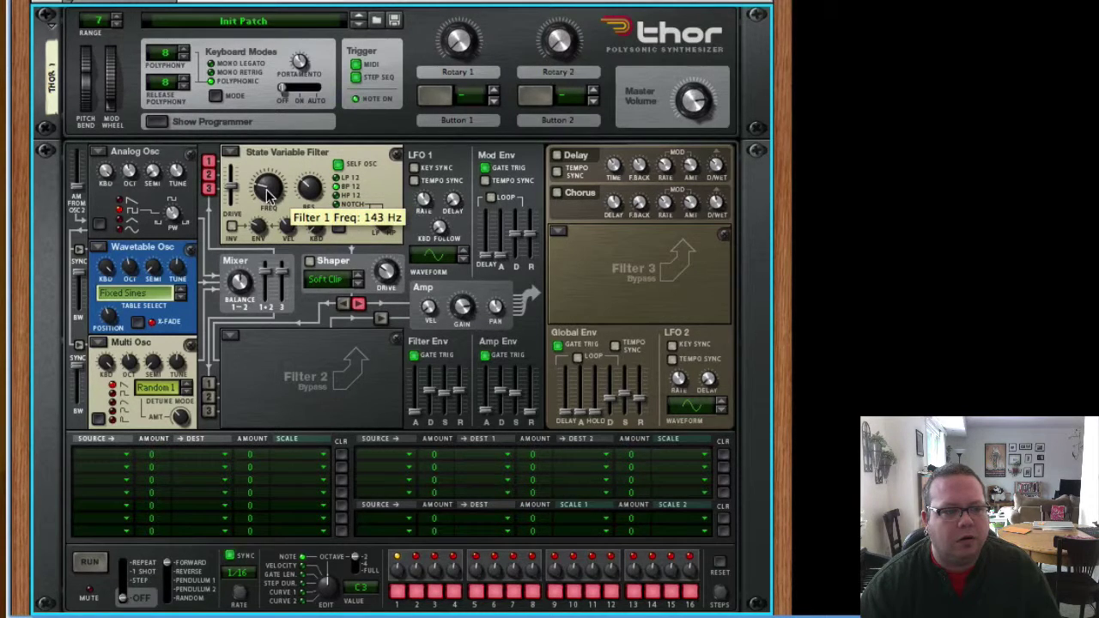
Switch all three oscillator routings to Filter 1 off and back on
click(212, 178)
click(213, 189)
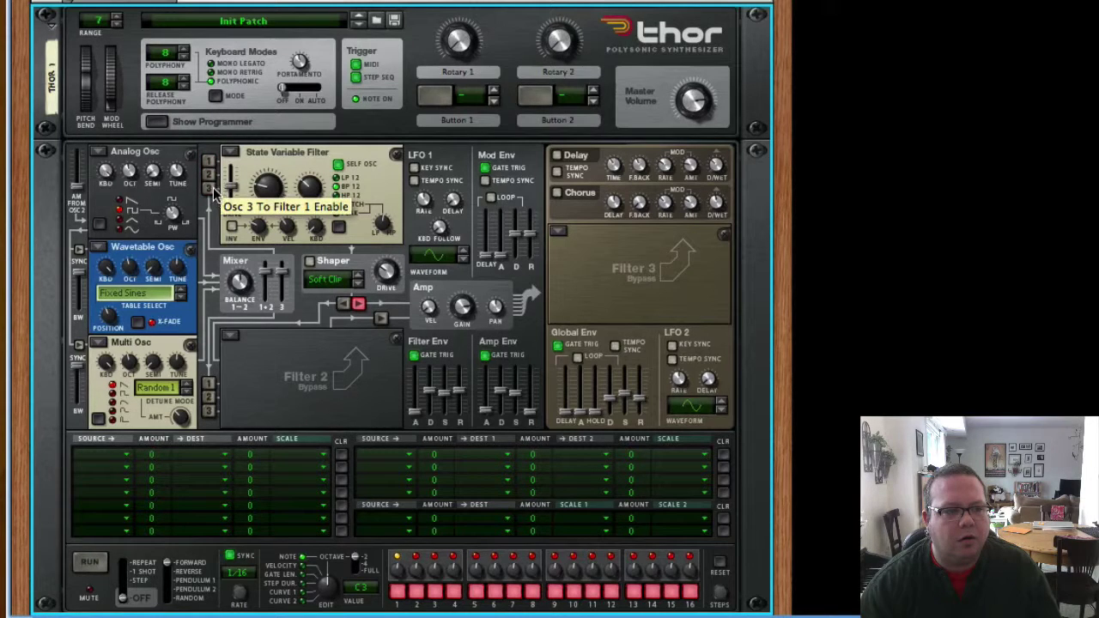
click(213, 189)
click(212, 176)
click(212, 163)
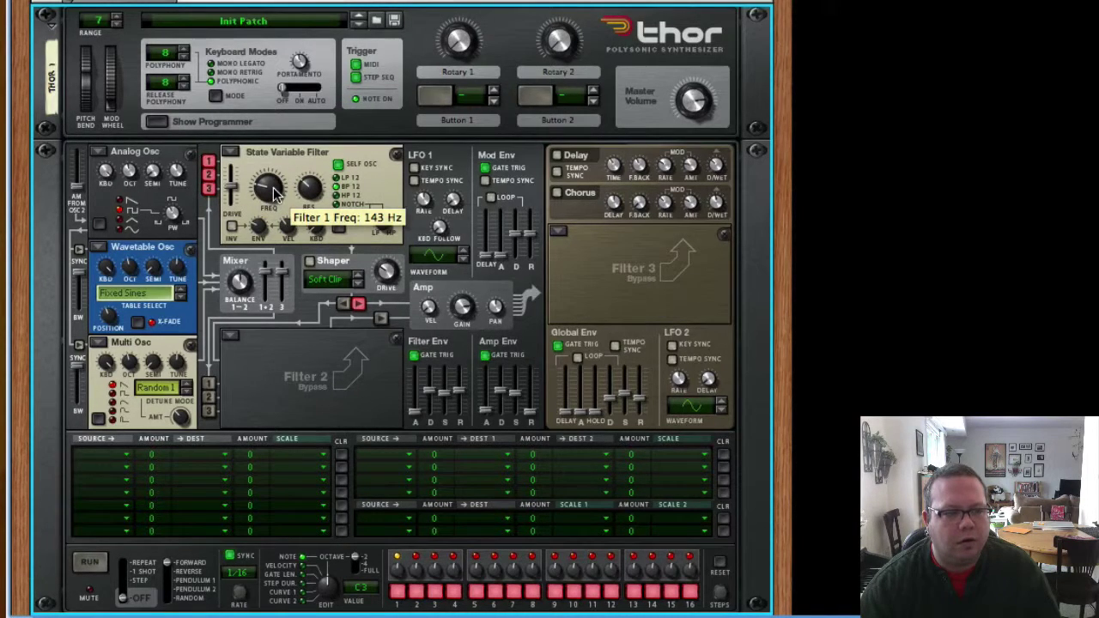
Sweep Filter 1's frequency again, ending at 175 Hz, and adjust its resonance
drag(273, 190, 274, 187)
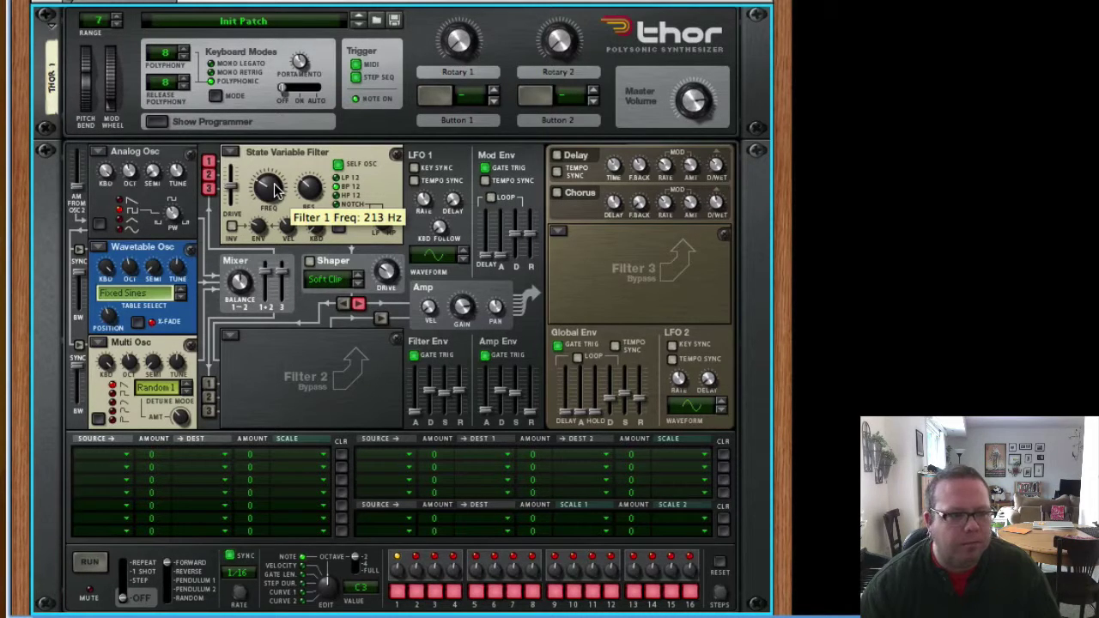
mouse_move(275, 187)
mouse_down()
mouse_move(275, 177)
mouse_move(275, 188)
mouse_up()
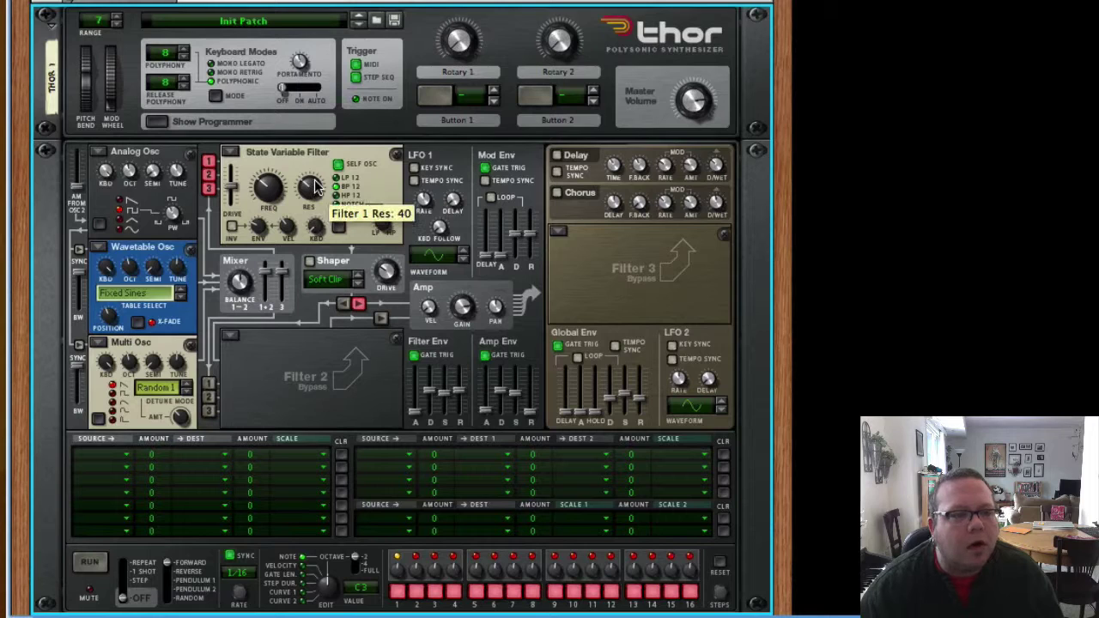
drag(262, 194, 262, 194)
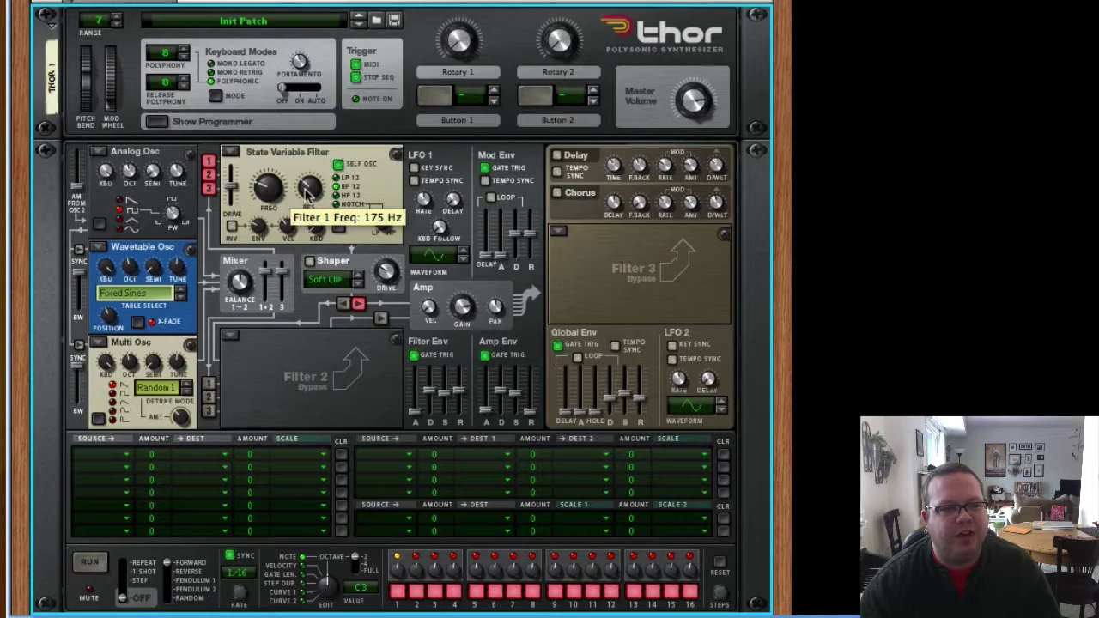
mouse_move(310, 193)
mouse_down()
mouse_move(314, 162)
mouse_move(307, 196)
mouse_up()
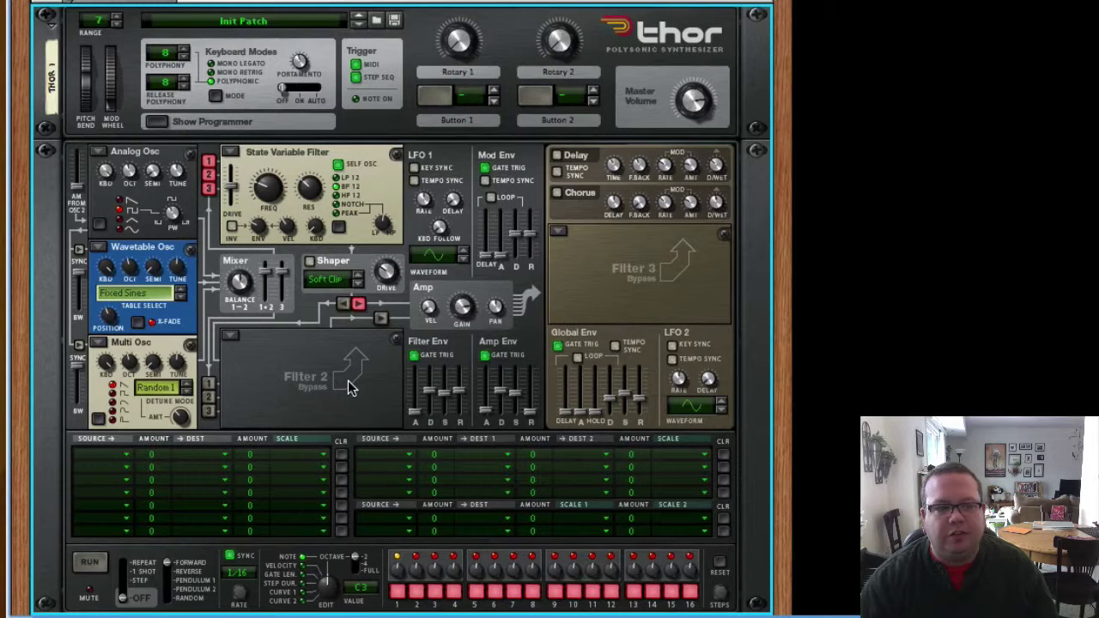
Route the Shaper output to Filter 2 instead of the amplifier and turn the Shaper on
click(344, 306)
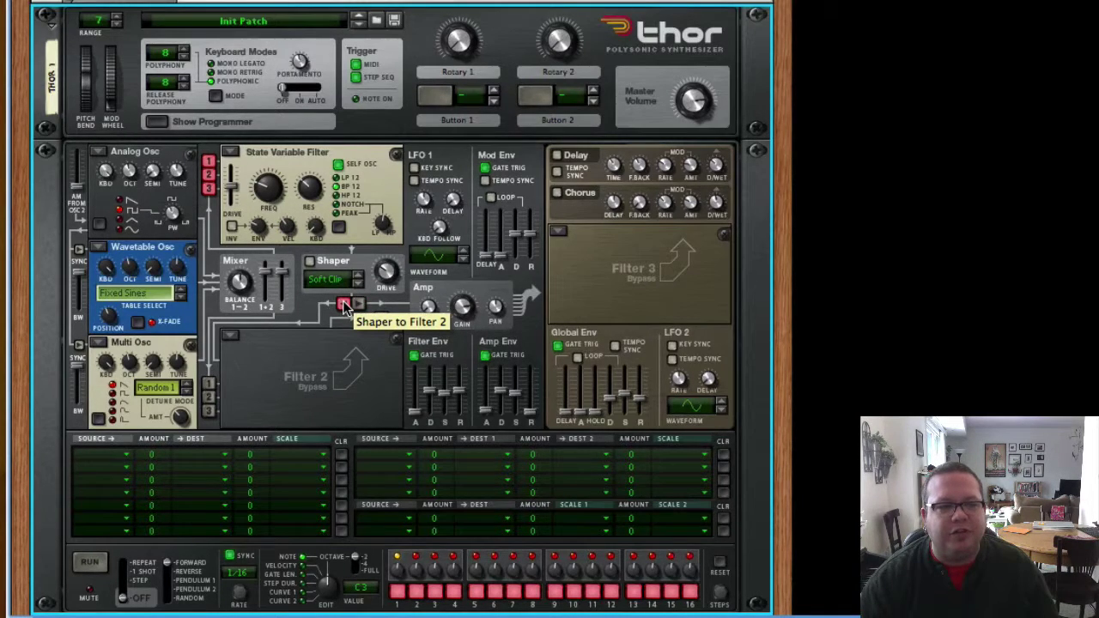
click(309, 260)
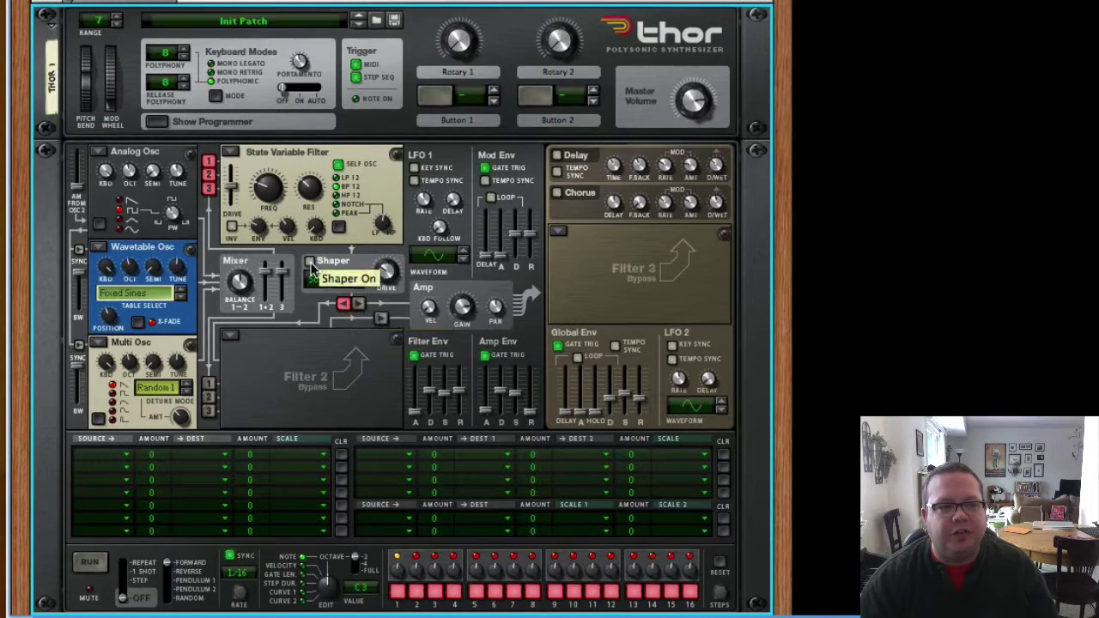
click(344, 306)
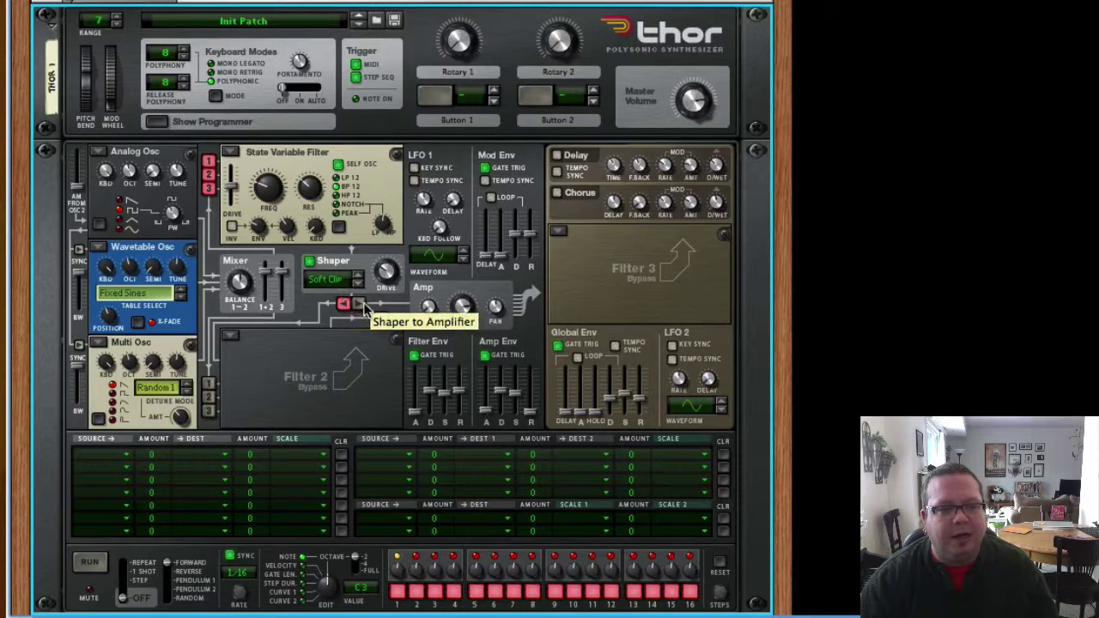
click(345, 307)
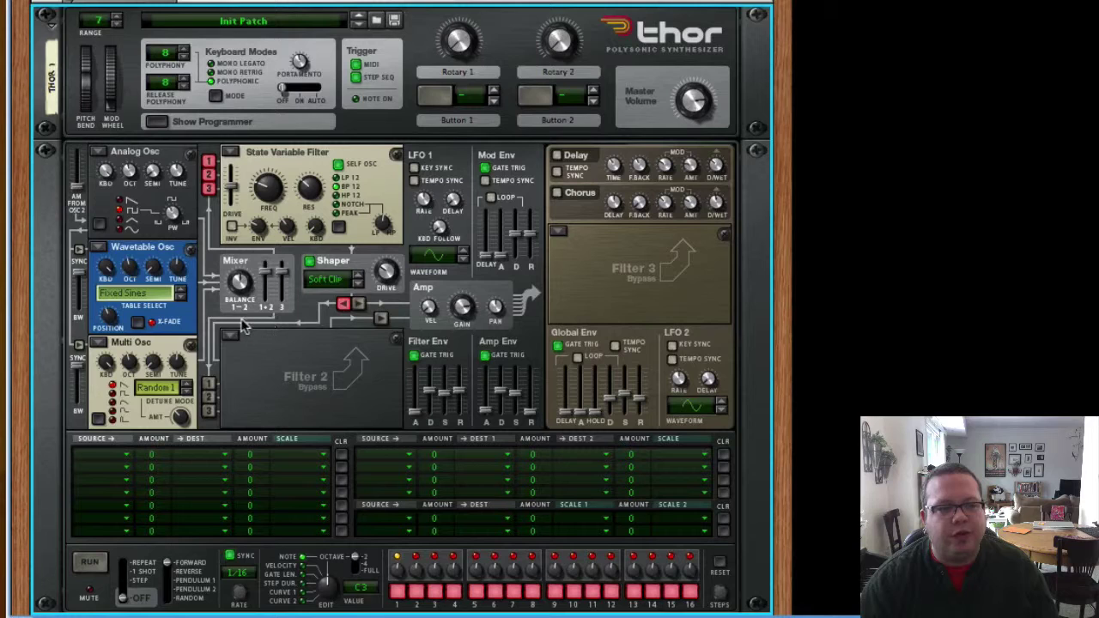
Route Osc 1 to Filter 2 and load a Formant filter there after trying the Comb filter
click(209, 384)
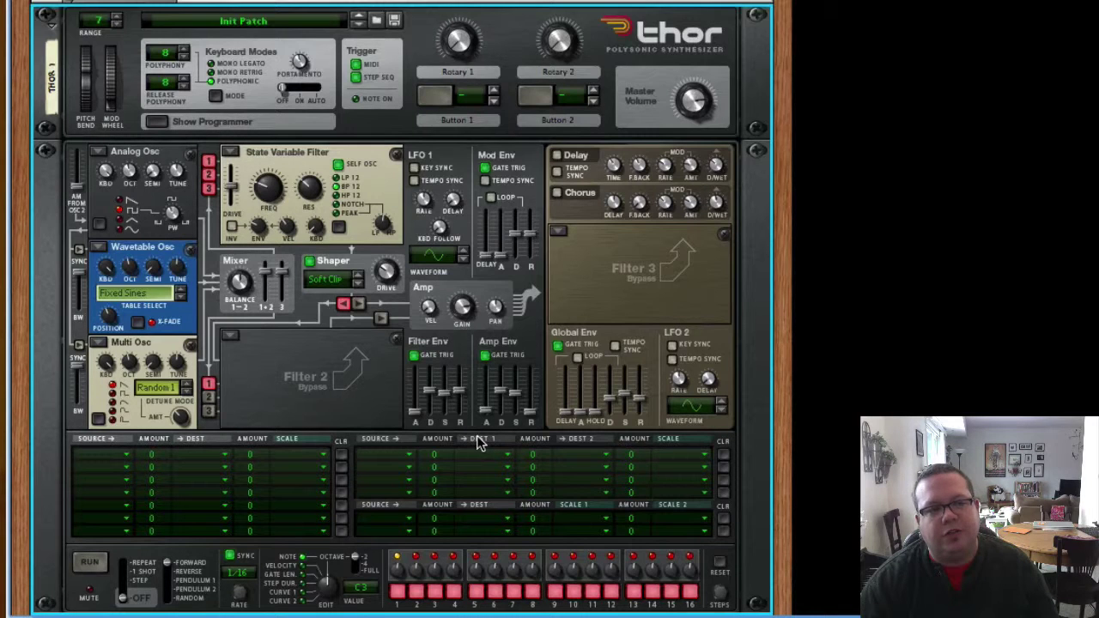
click(235, 337)
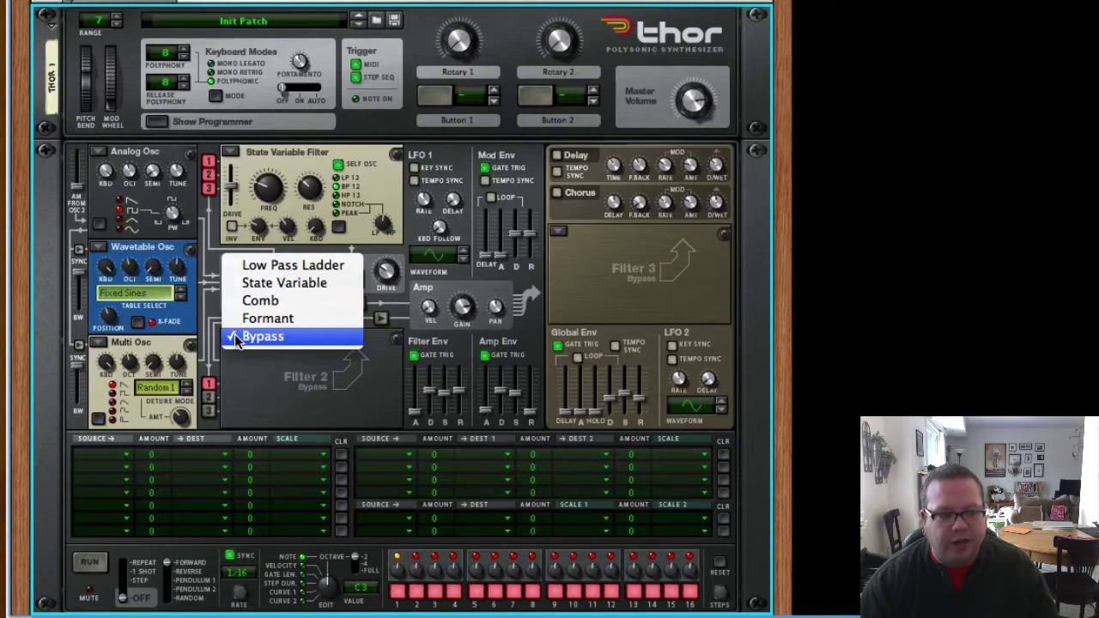
click(276, 300)
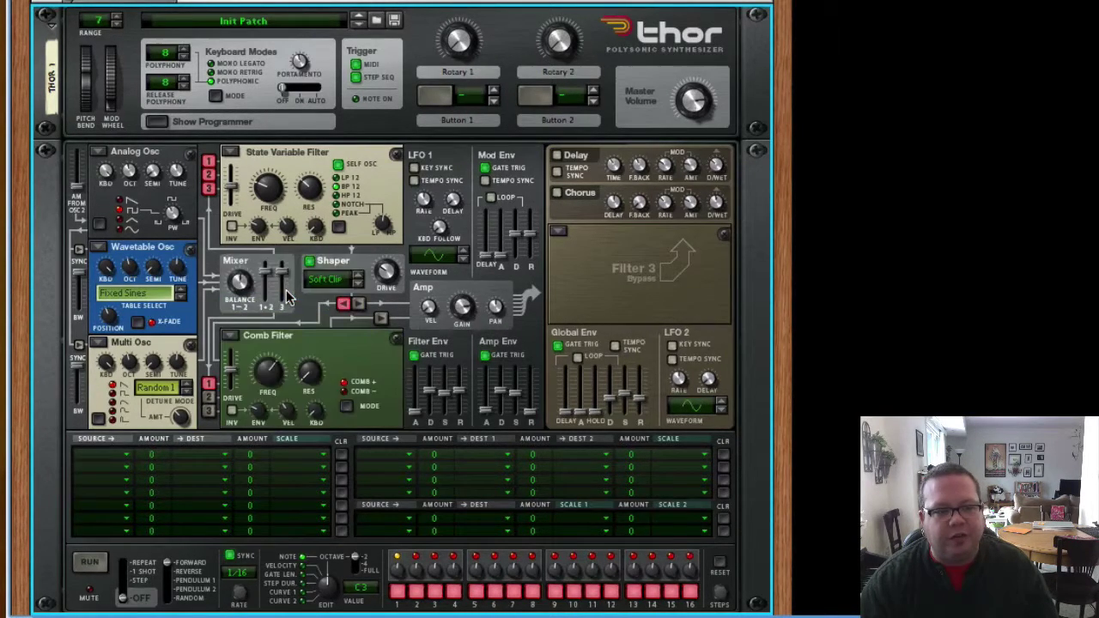
click(231, 340)
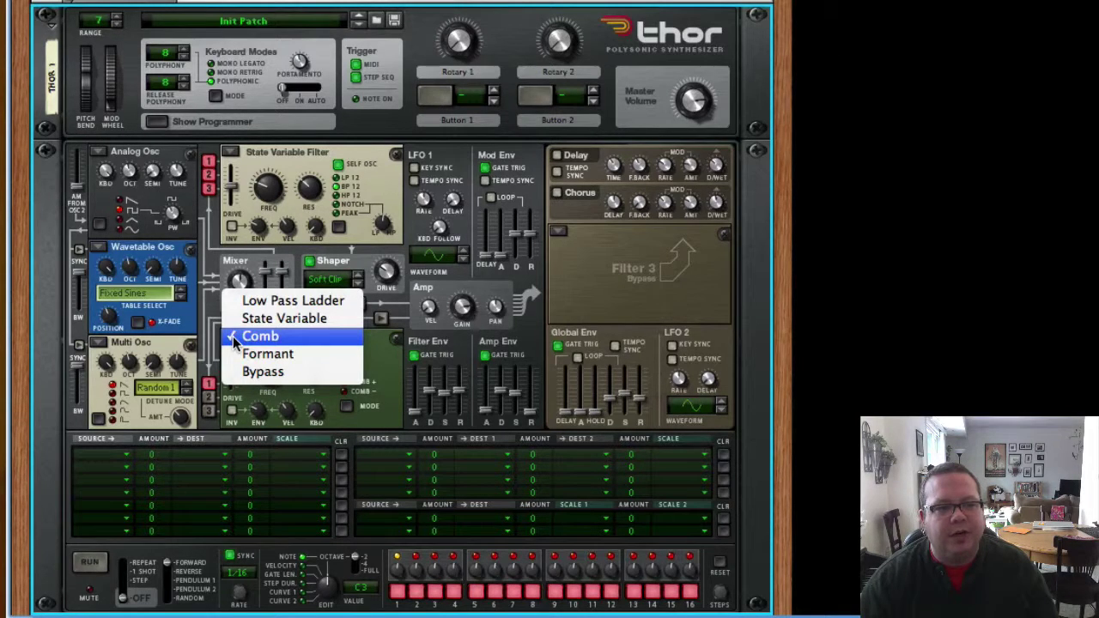
click(236, 354)
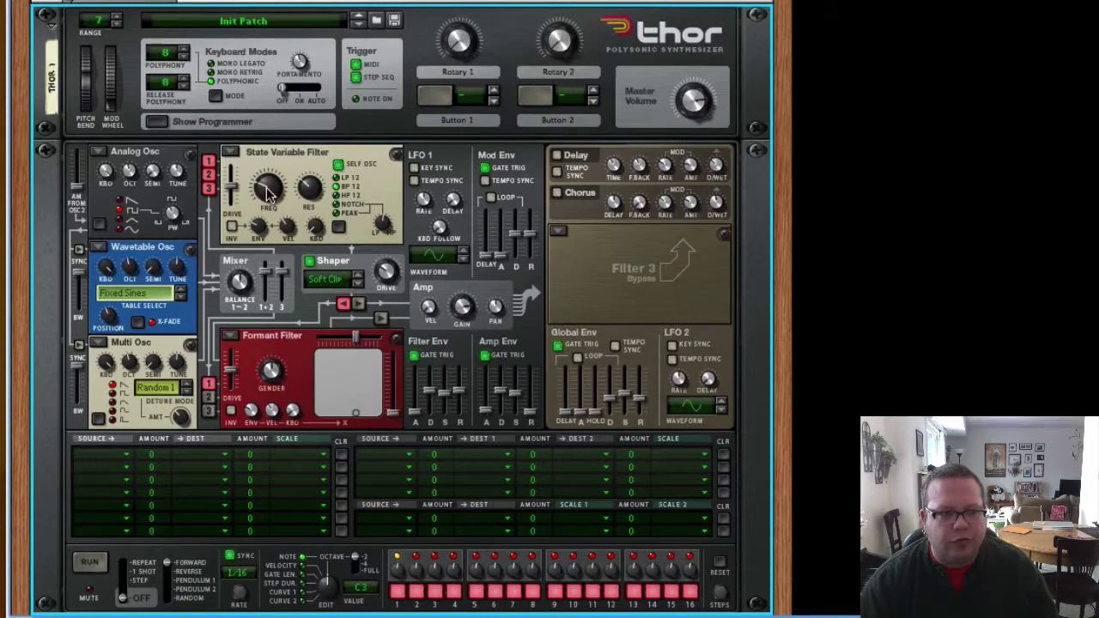
Lower Filter 1's frequency to 106 Hz and adjust its resonance
mouse_move(268, 193)
mouse_move(268, 193)
mouse_down()
mouse_move(263, 204)
mouse_move(263, 192)
mouse_up()
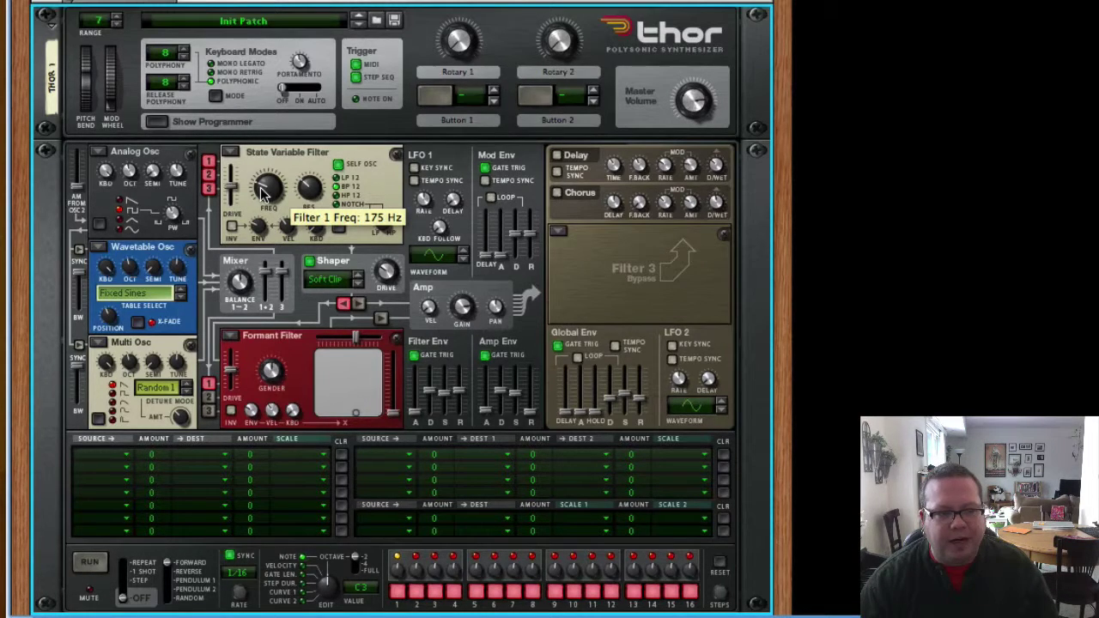
drag(263, 193, 258, 199)
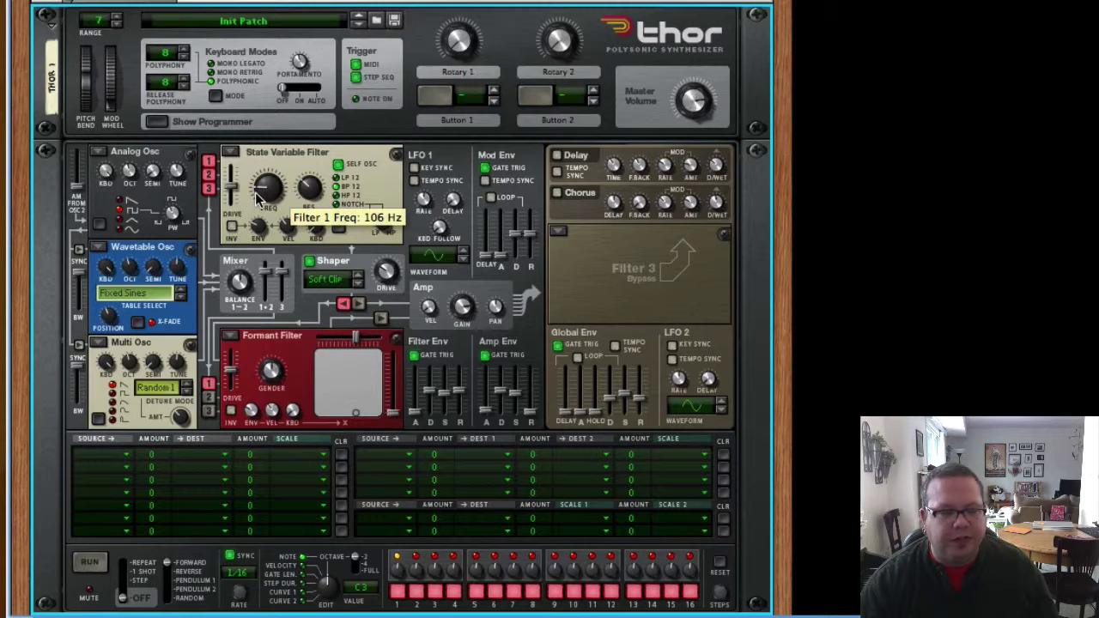
drag(312, 198, 301, 195)
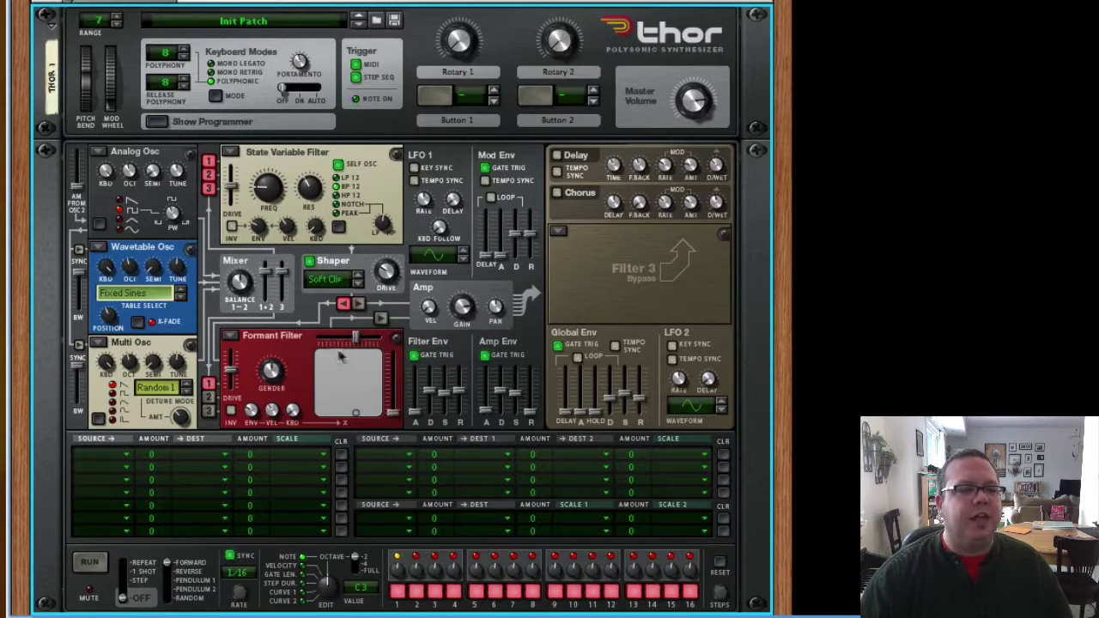
Route Filter 2 to the amplifier and toggle that routing off and on, leaving it enabled
click(381, 319)
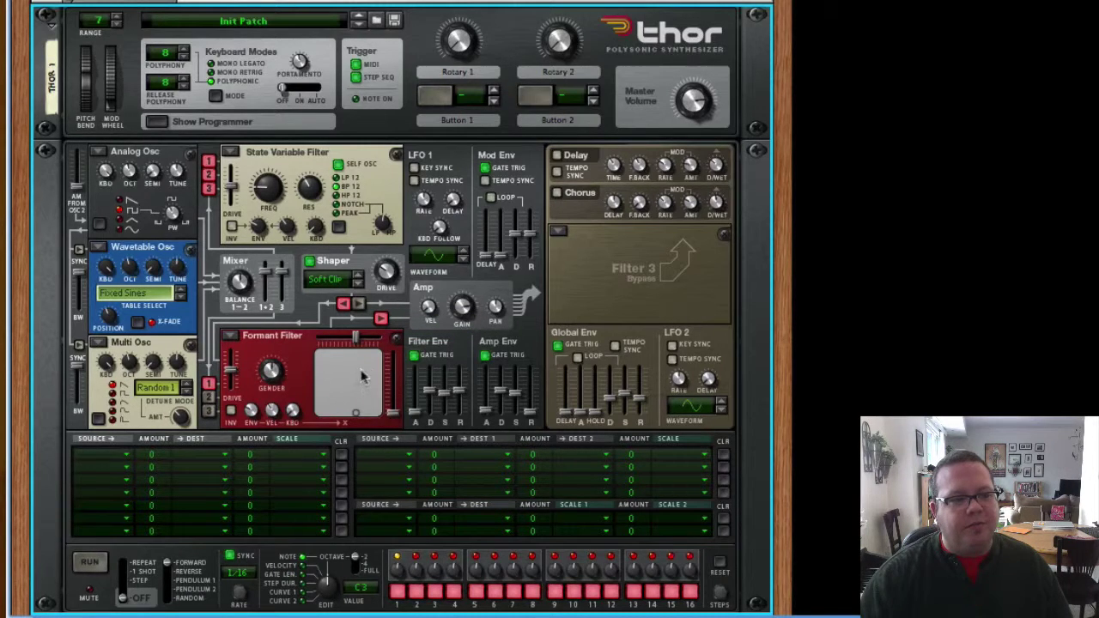
click(382, 321)
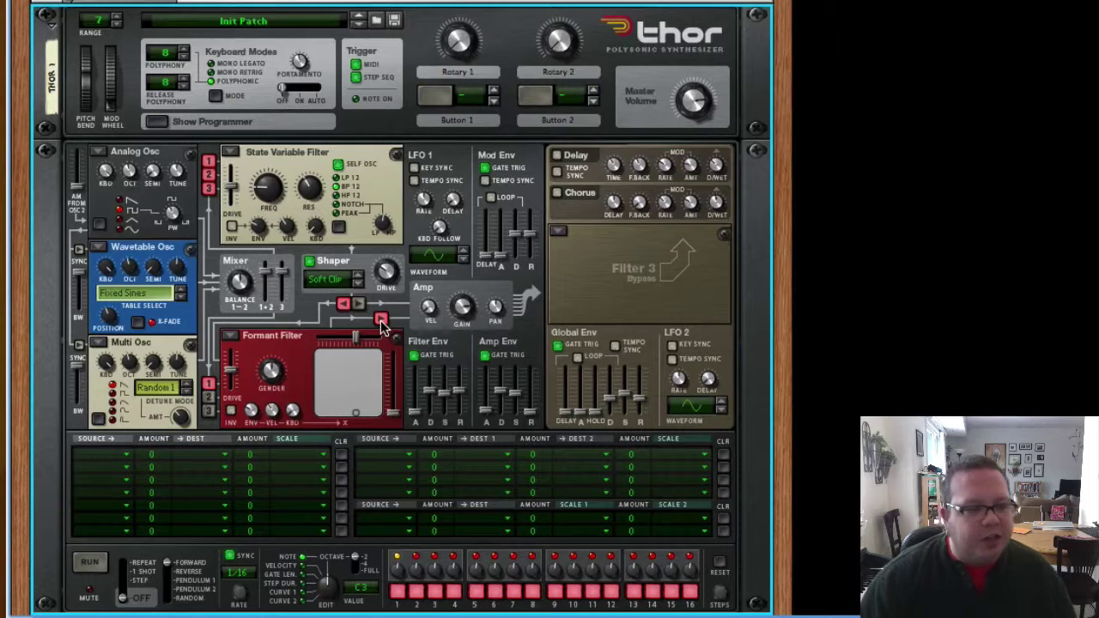
click(382, 321)
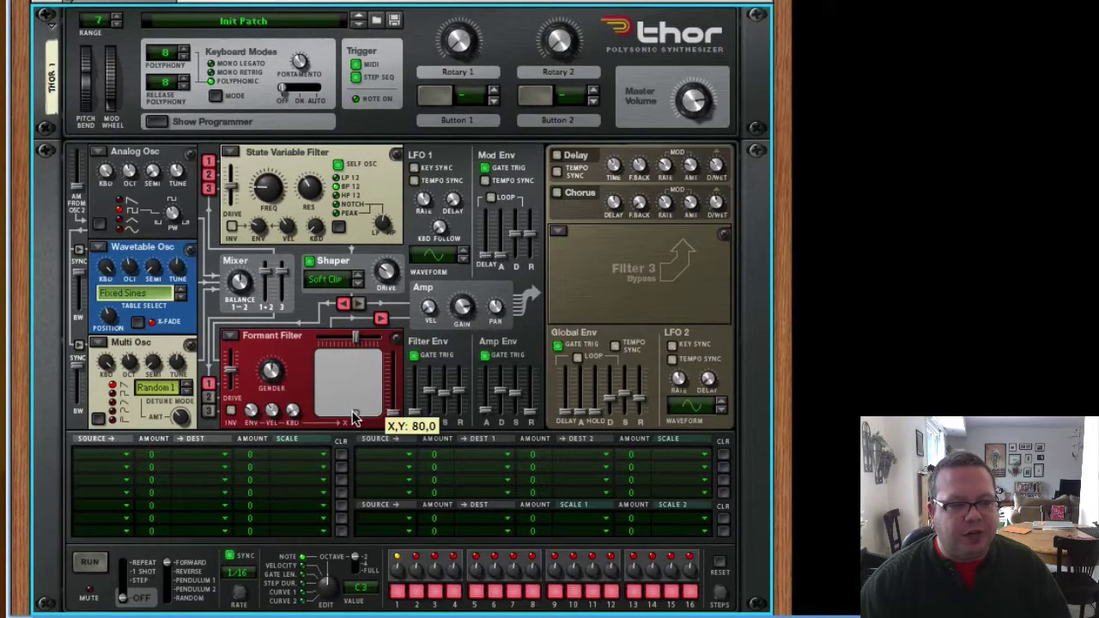
Move the Formant filter's X/Y point through several positions to about 28, 48 and lower its gender to 36
mouse_move(355, 412)
mouse_down()
mouse_move(368, 361)
mouse_move(342, 379)
mouse_move(331, 408)
mouse_move(386, 375)
mouse_move(313, 369)
mouse_move(315, 393)
mouse_move(346, 415)
mouse_move(367, 405)
mouse_move(341, 372)
mouse_move(347, 407)
mouse_move(364, 370)
mouse_move(346, 404)
mouse_move(374, 379)
mouse_move(336, 385)
mouse_move(317, 402)
mouse_move(379, 360)
mouse_move(328, 405)
mouse_move(366, 373)
mouse_move(346, 397)
mouse_up()
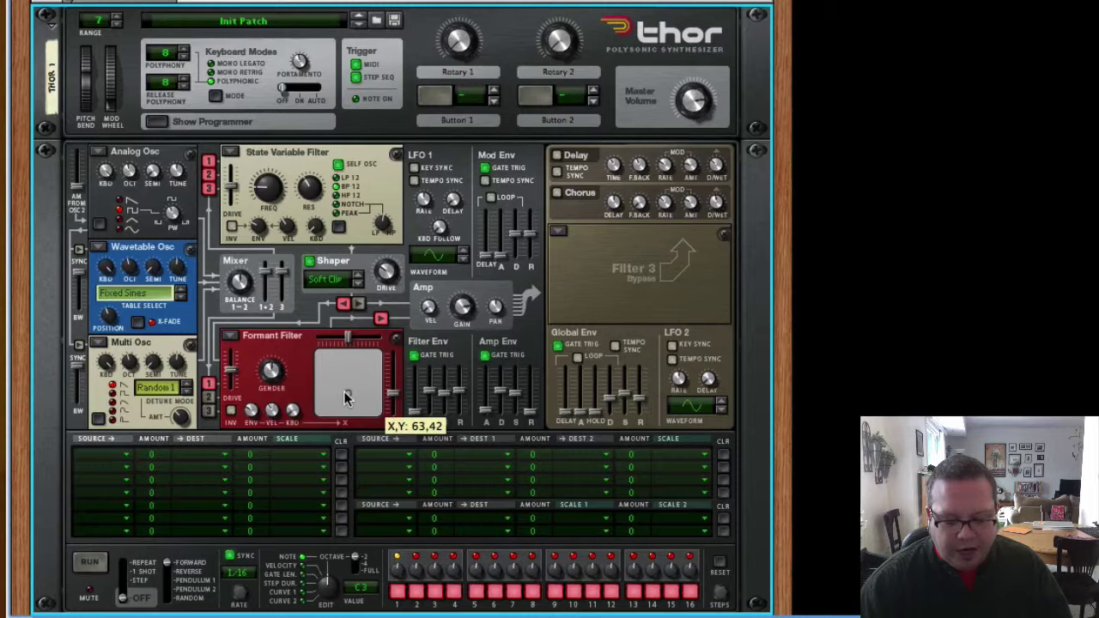
mouse_move(346, 398)
mouse_down()
mouse_move(330, 379)
mouse_move(328, 399)
mouse_up()
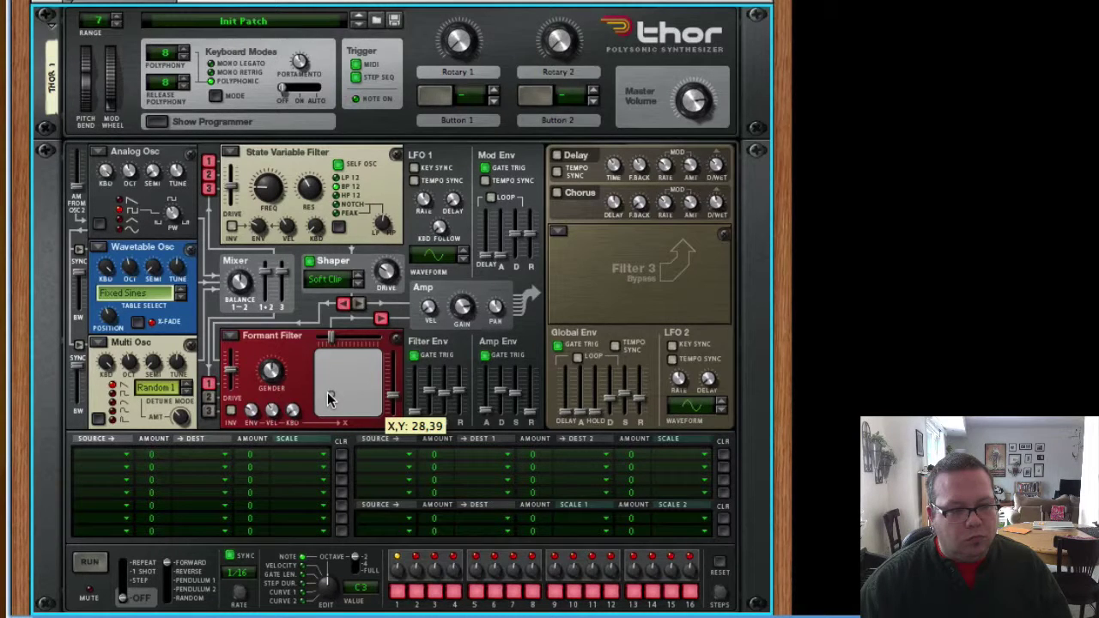
drag(329, 399, 329, 392)
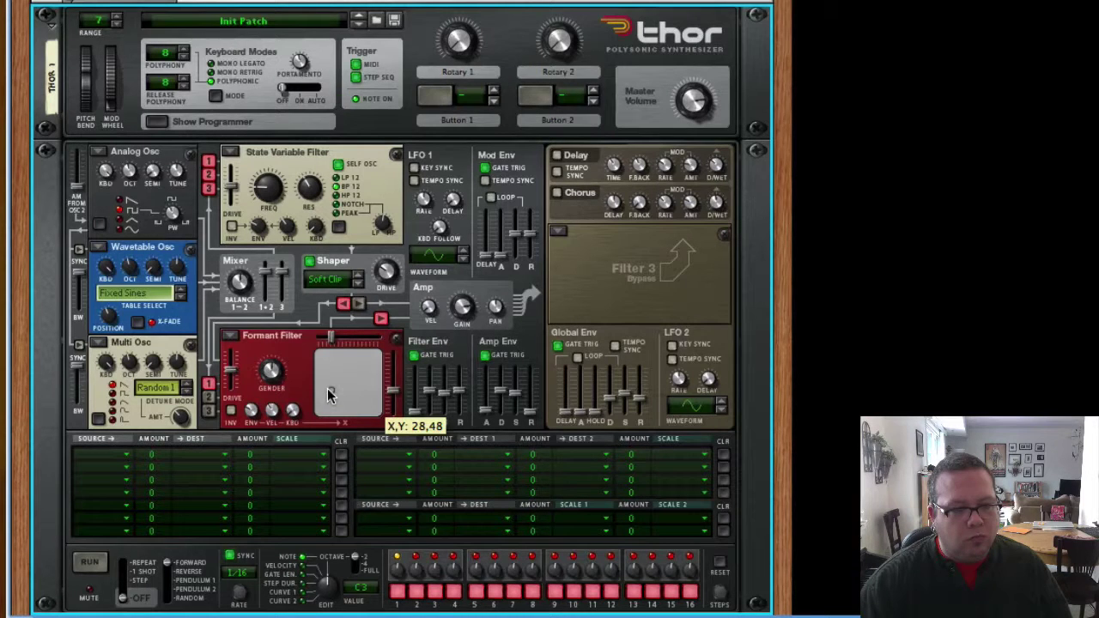
drag(328, 394, 331, 390)
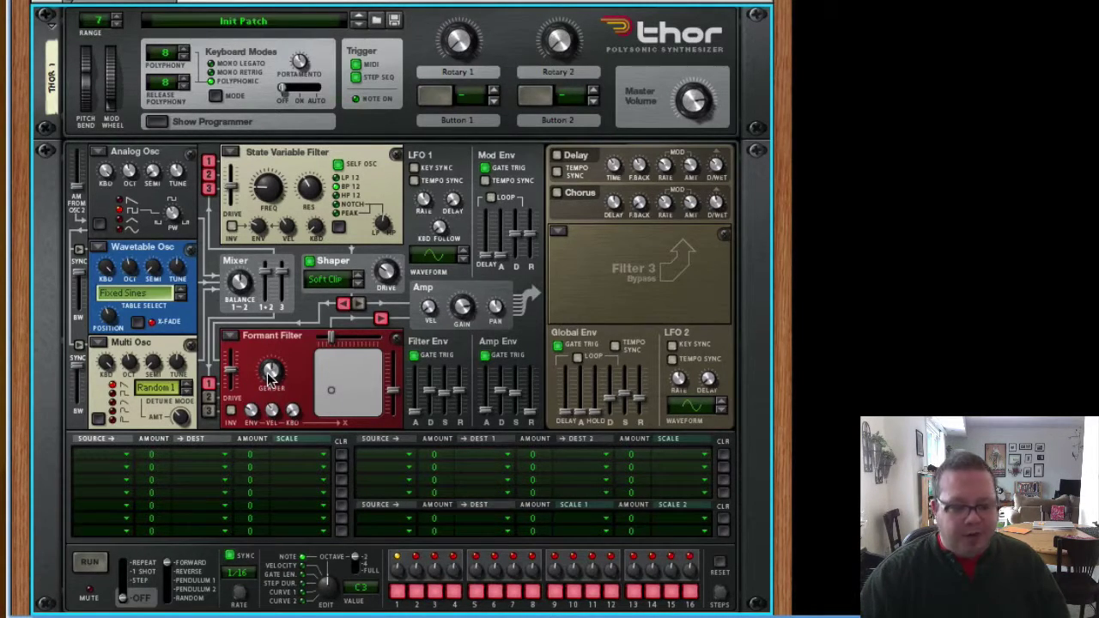
mouse_move(270, 375)
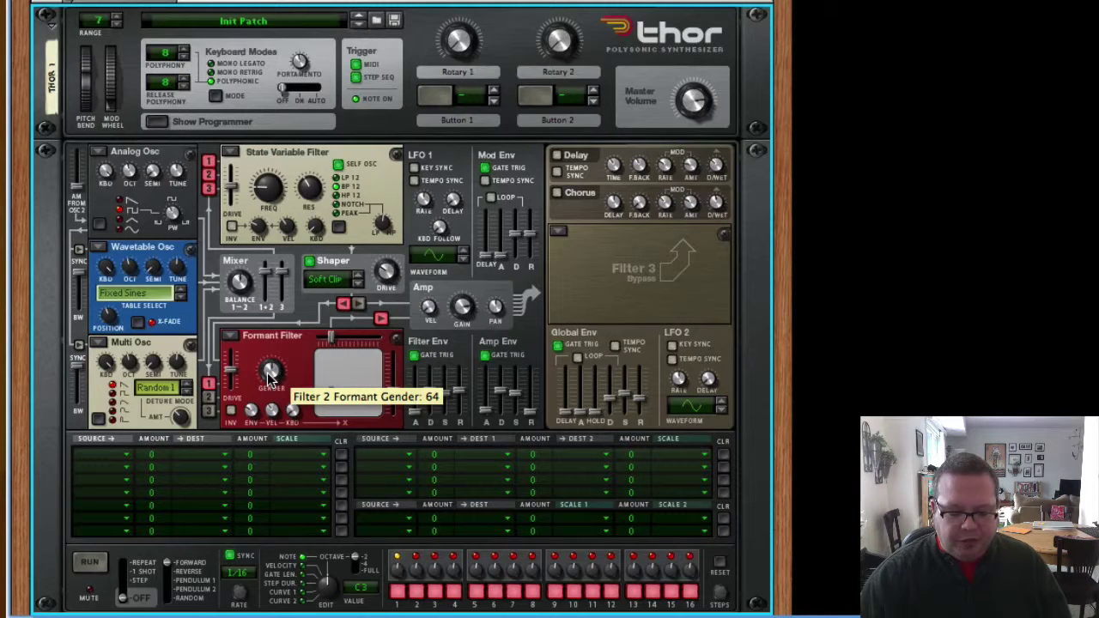
drag(270, 375, 251, 392)
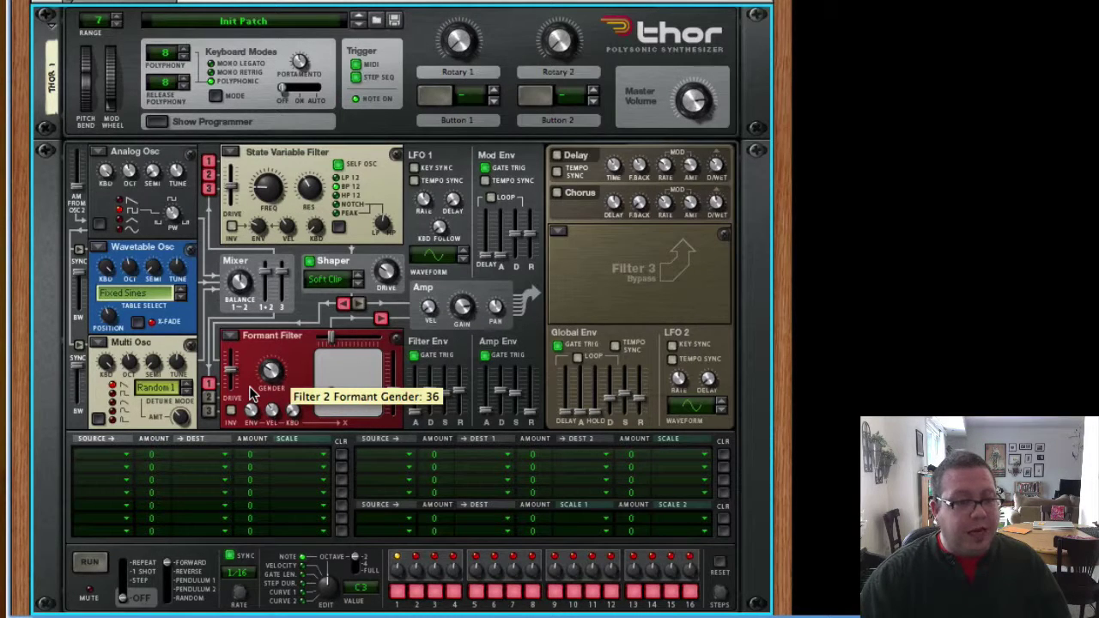
Vary the drive of the Formant filter in Filter 2
mouse_move(345, 375)
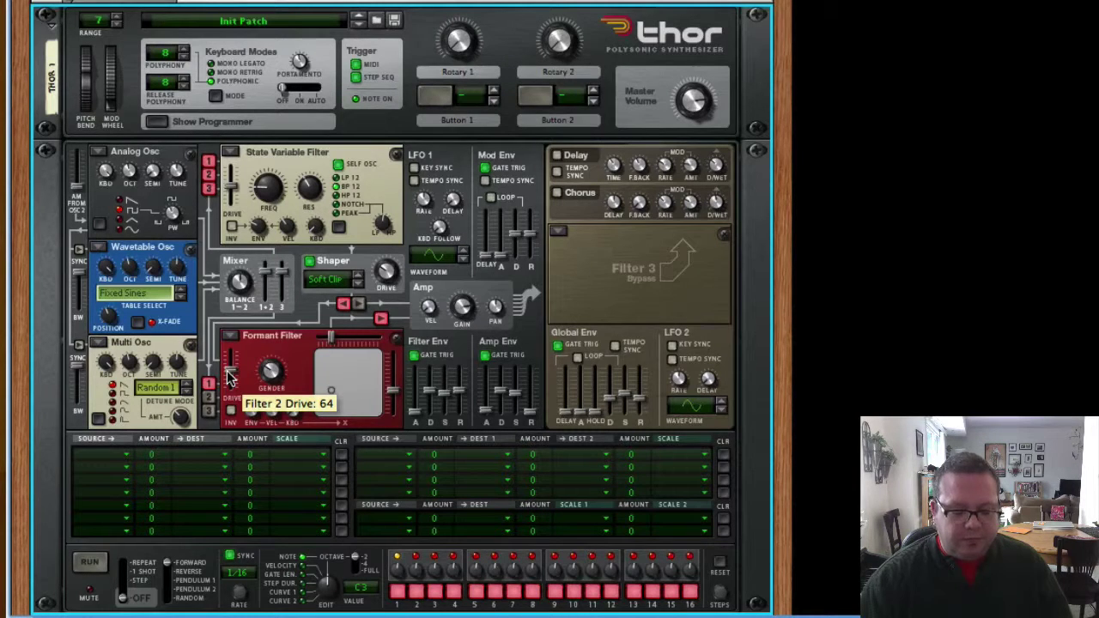
mouse_move(230, 369)
mouse_down()
mouse_move(230, 349)
mouse_move(229, 375)
mouse_up()
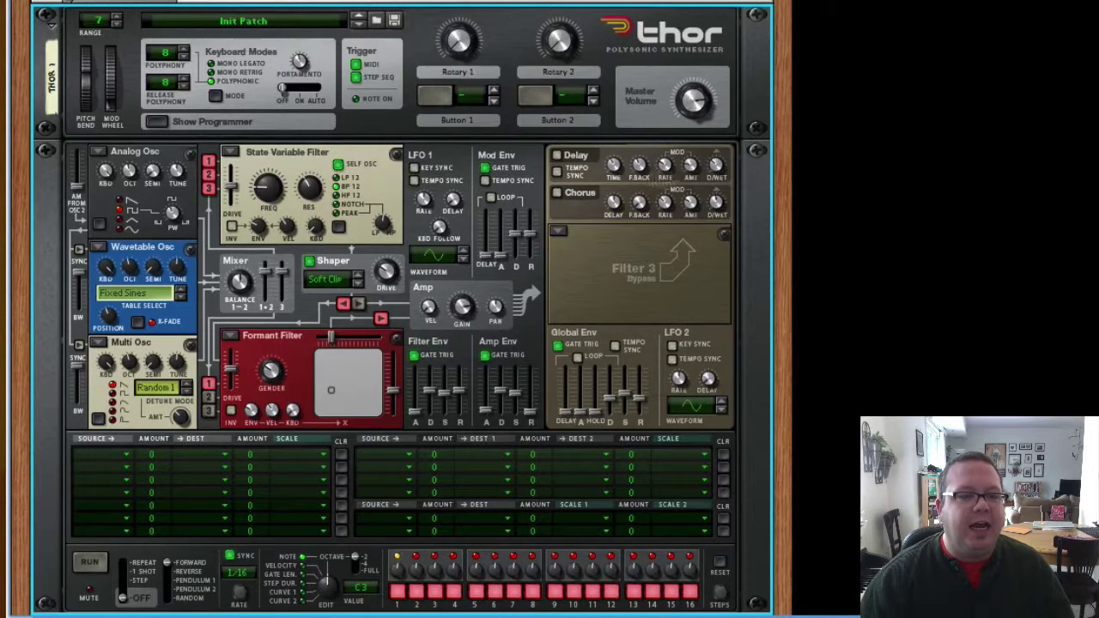
Turn on the Delay effect and lower its delay time to about 63 ms
mouse_move(624, 213)
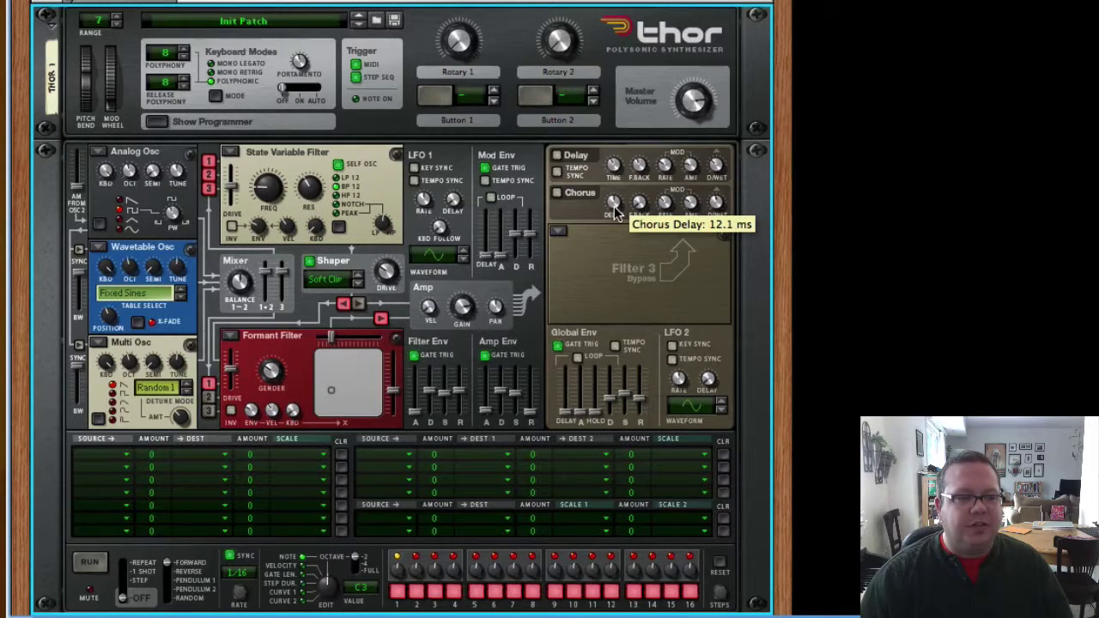
click(557, 156)
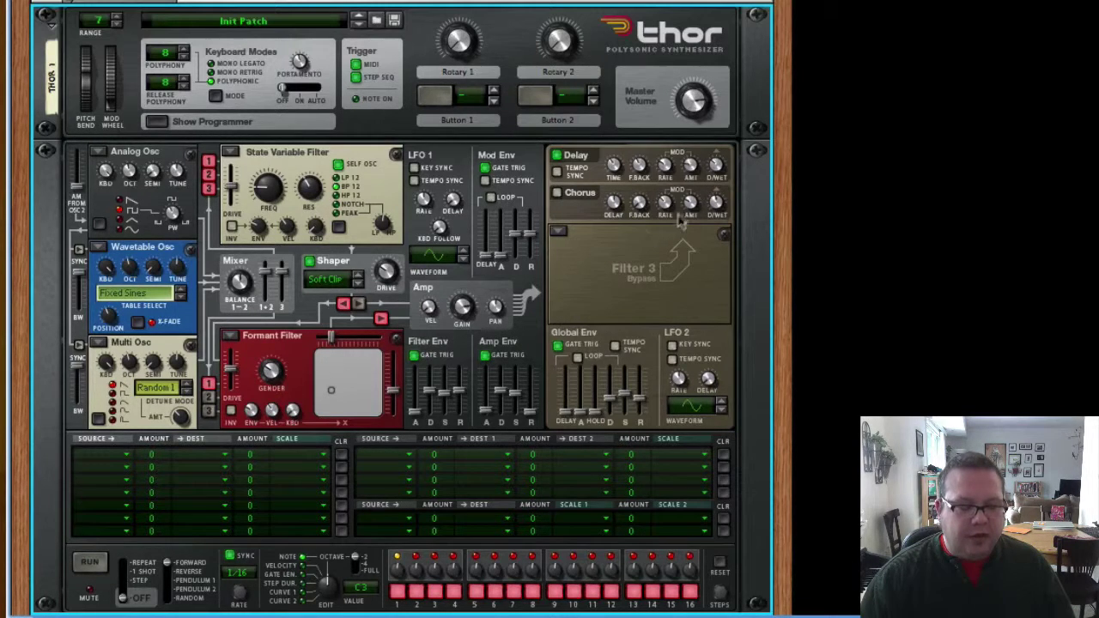
mouse_move(616, 167)
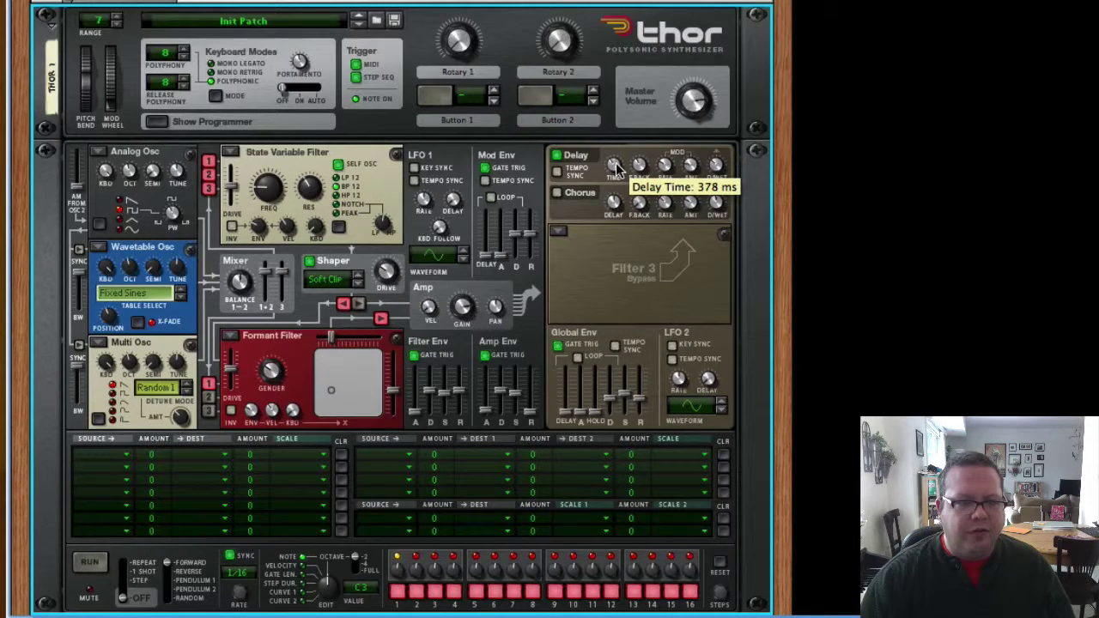
mouse_move(617, 168)
mouse_down()
mouse_move(607, 200)
mouse_move(603, 182)
mouse_up()
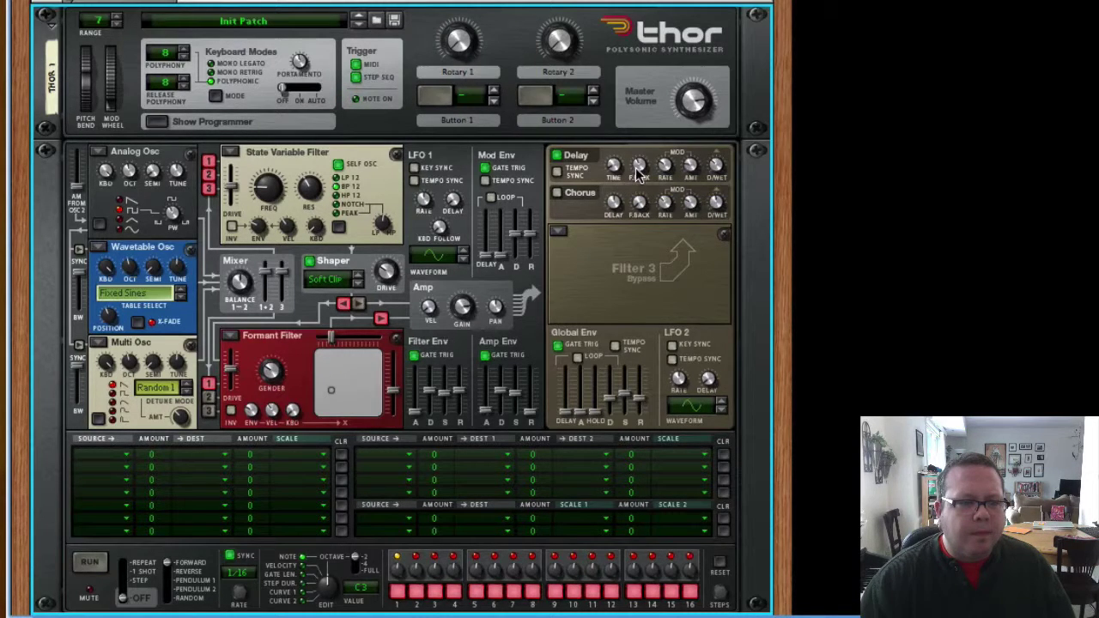
Adjust the Delay effect's feedback, modulation amount and dry/wet mix
mouse_move(638, 170)
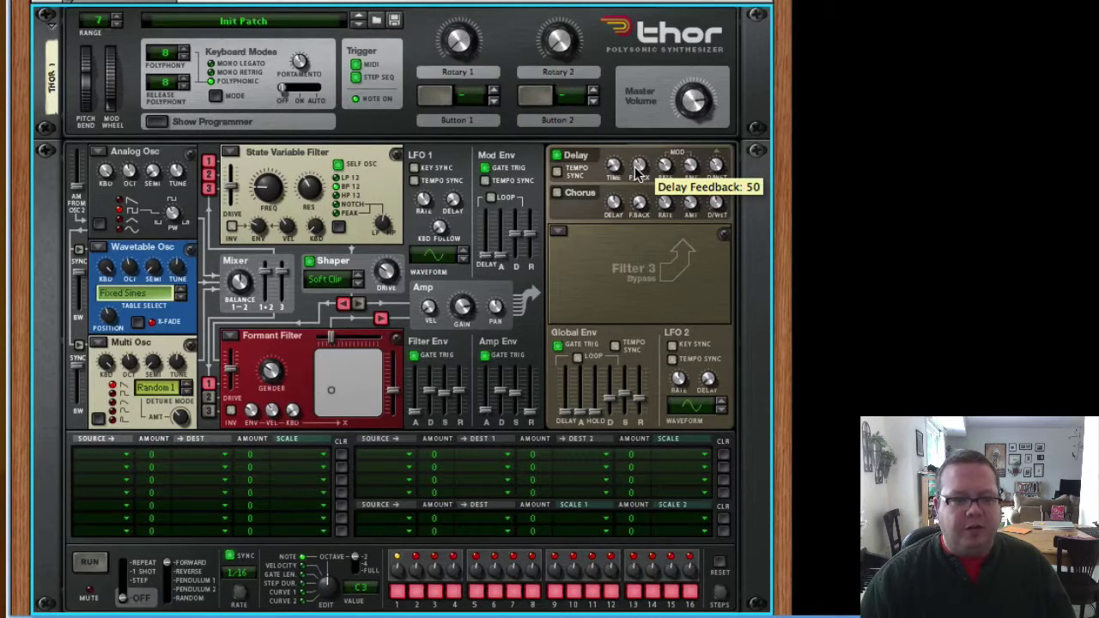
drag(638, 170, 613, 177)
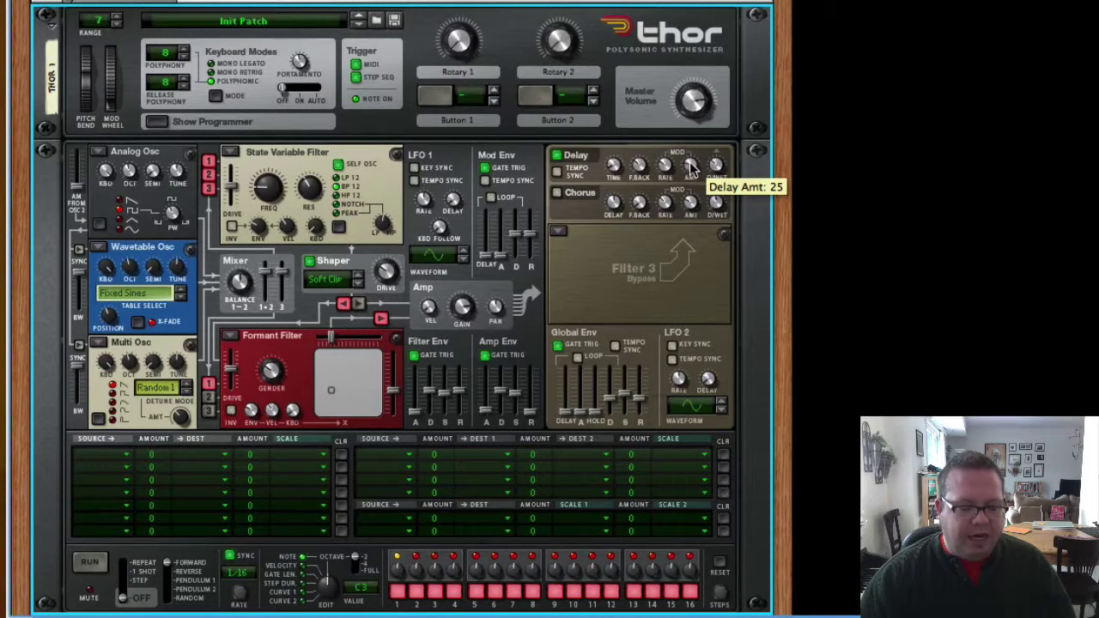
drag(690, 168, 681, 144)
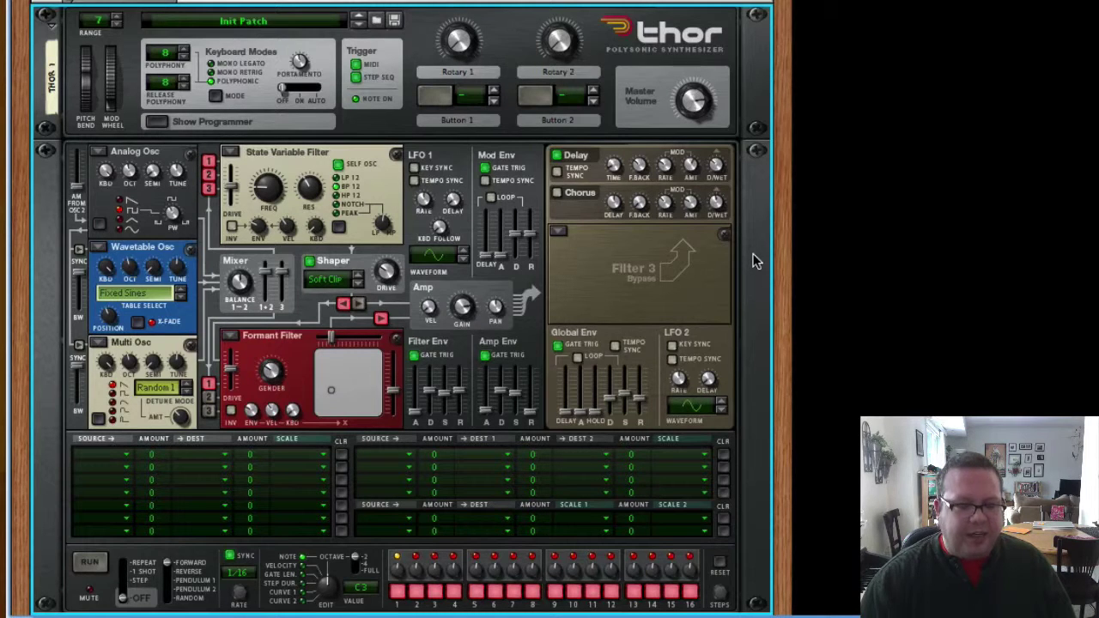
mouse_move(720, 170)
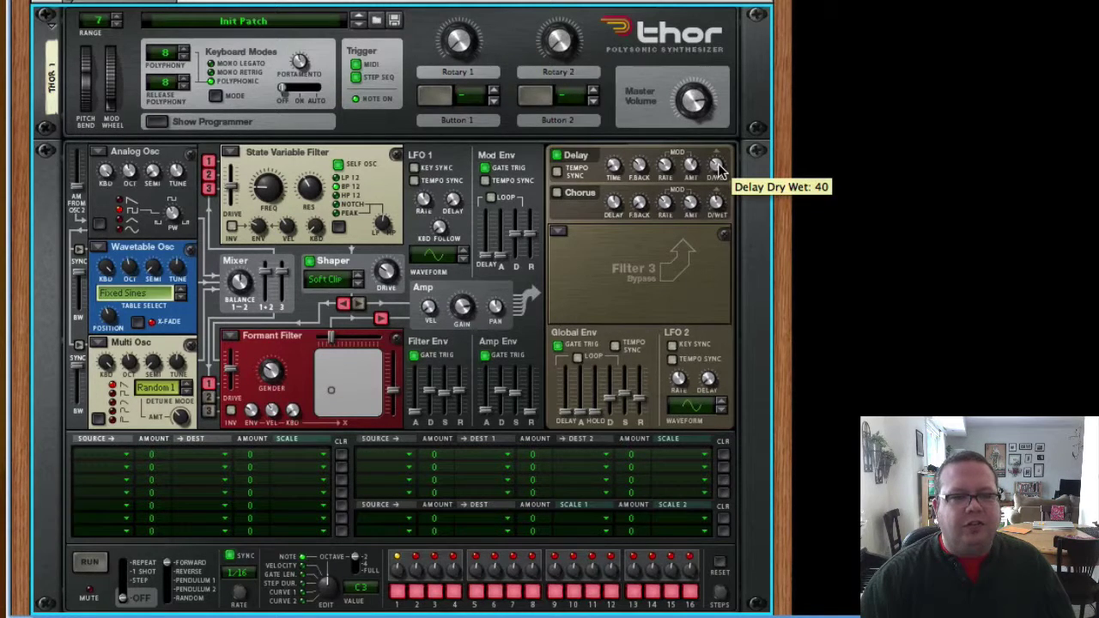
drag(719, 170, 719, 156)
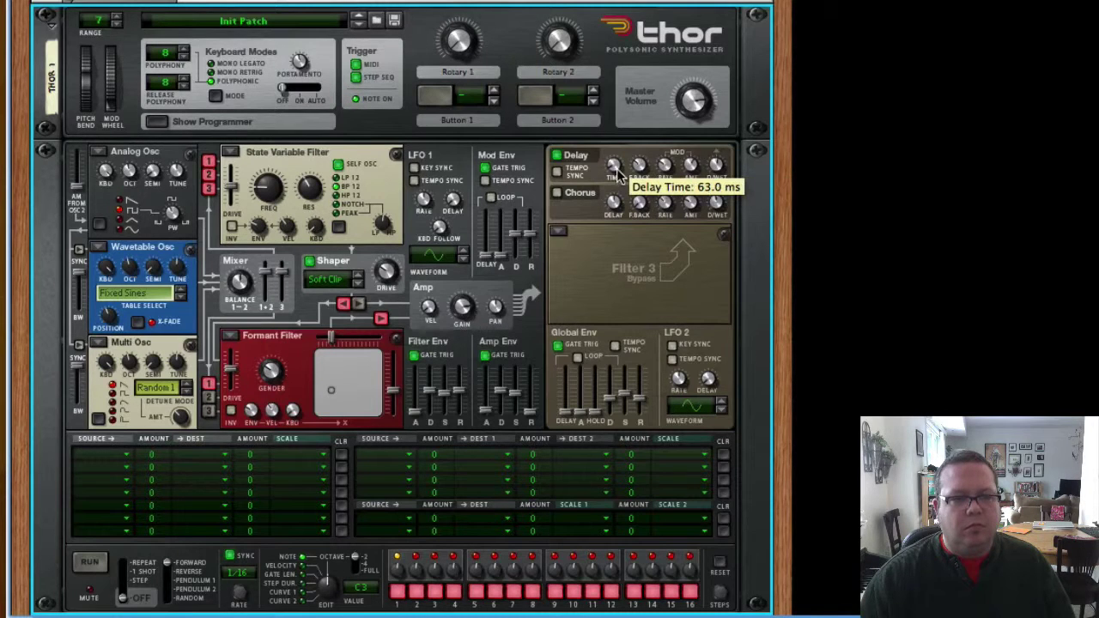
Raise the delay time to 874 ms, and try Tempo Sync with a 1/16 time before switching the sync off
drag(613, 166, 607, 114)
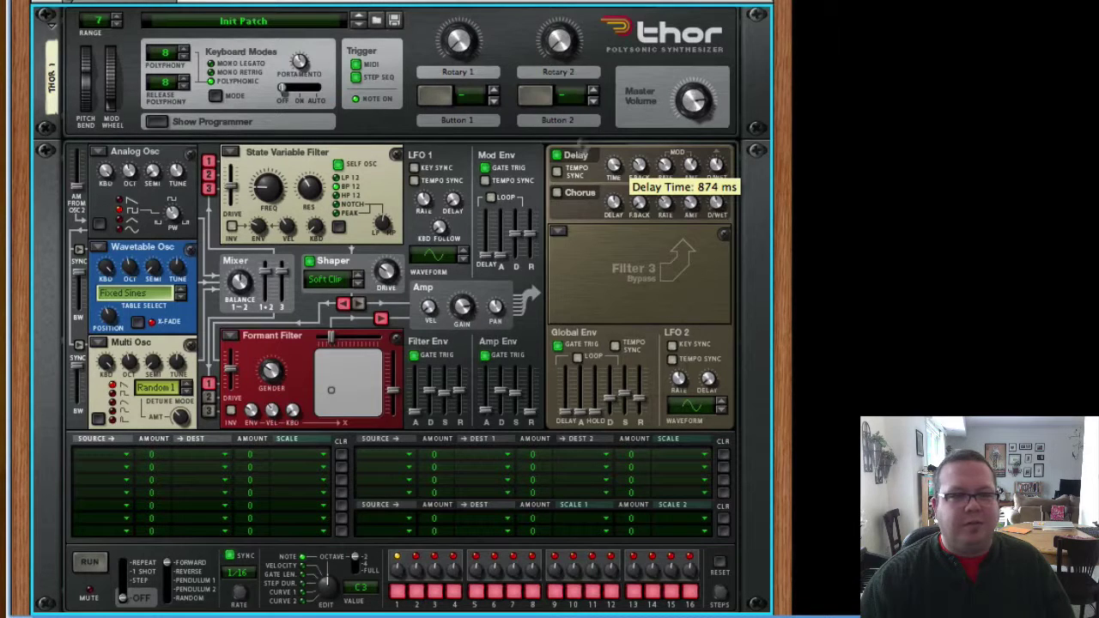
click(556, 172)
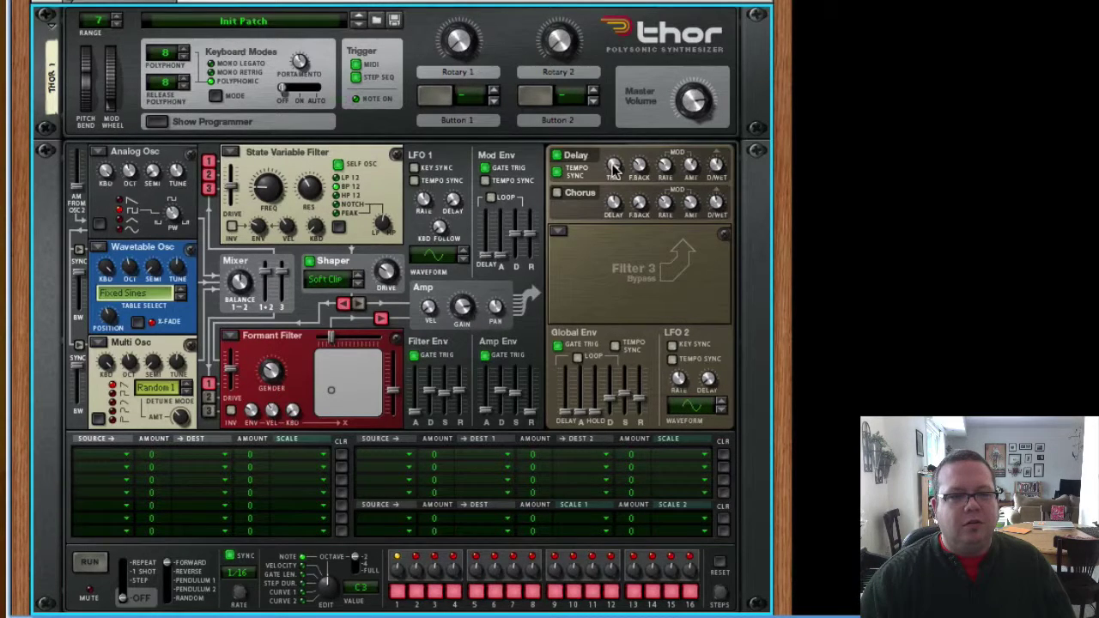
drag(607, 172, 607, 227)
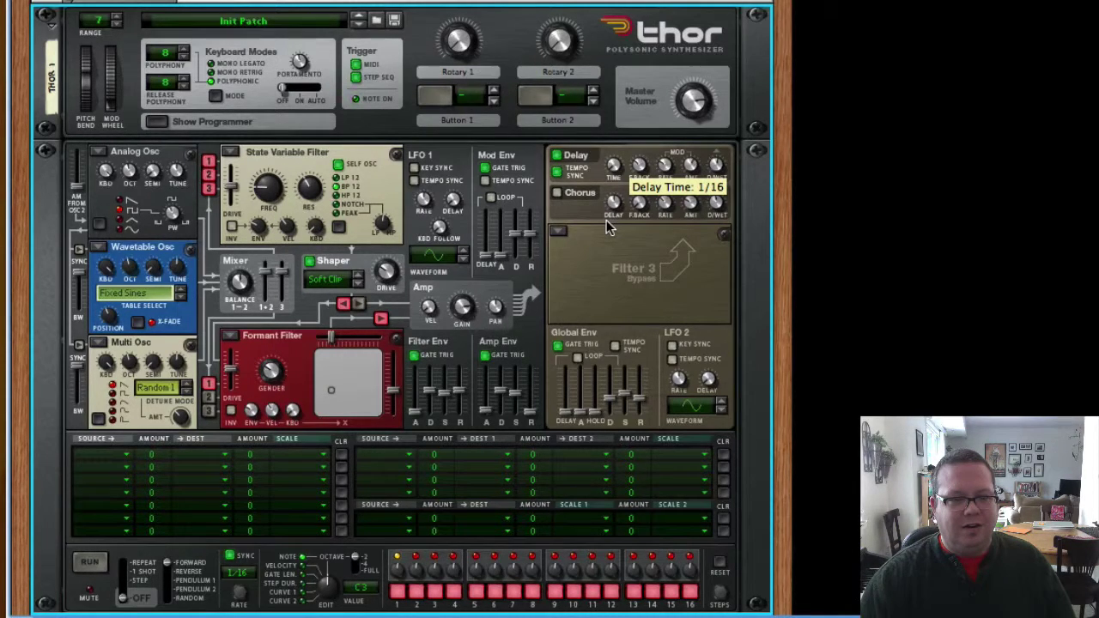
click(557, 171)
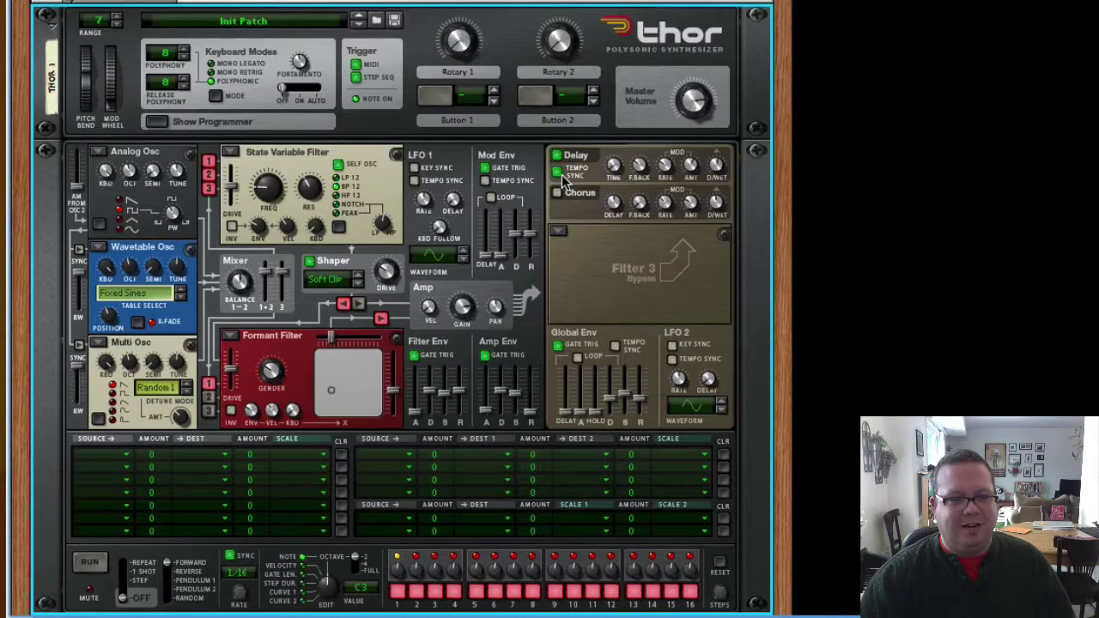
Sweep the unsynced delay time up to about 78.7 ms and back down to a shorter setting
scroll(613, 173, up, 3)
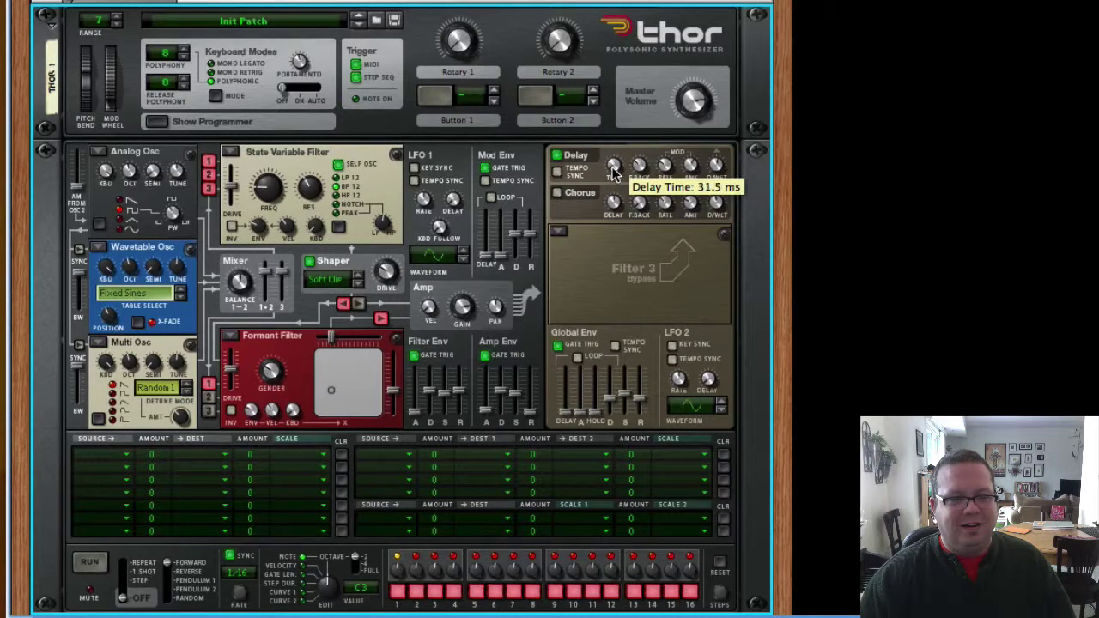
scroll(613, 172, up, 2)
scroll(613, 172, up, 2)
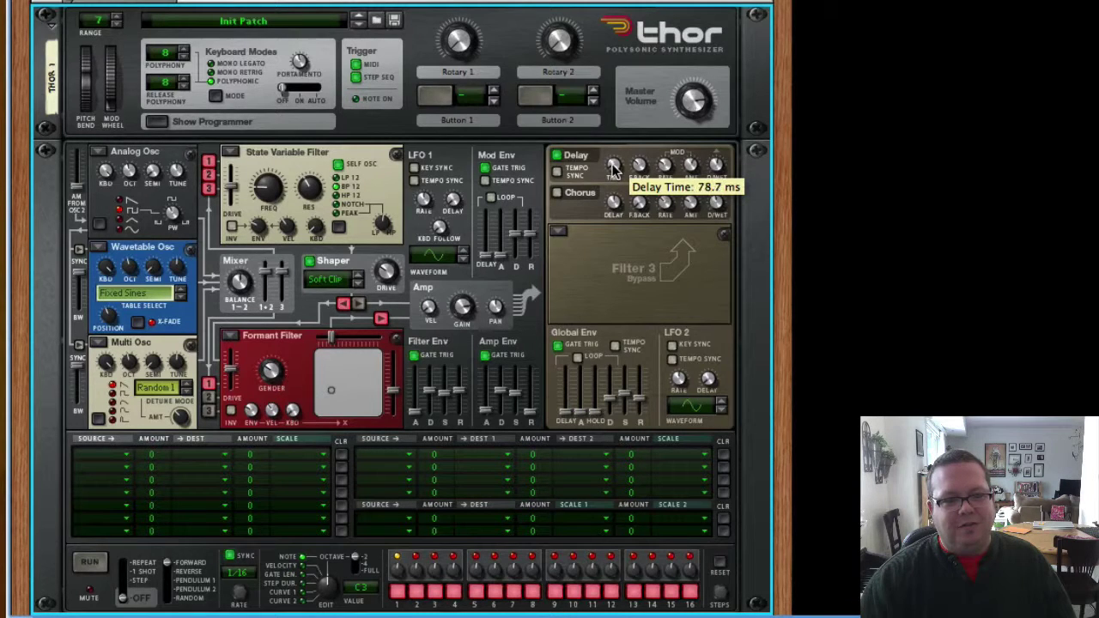
scroll(613, 172, down, 3)
scroll(612, 172, down, 2)
scroll(613, 172, up, 2)
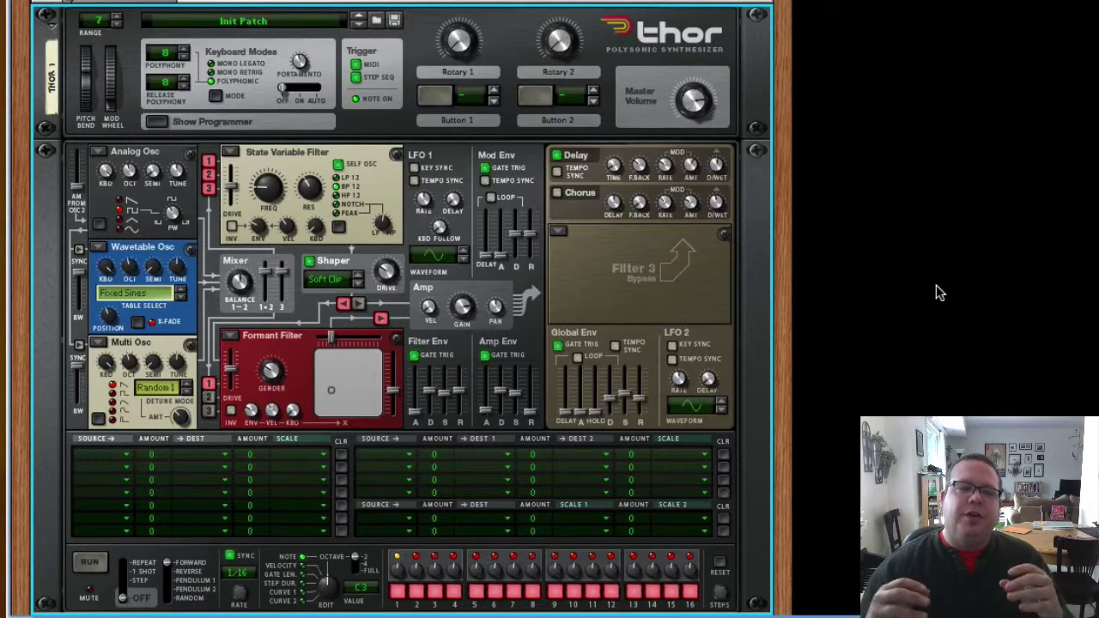
Turn on the Chorus, try changes to its feedback, rate and delay, and switch the effect off again
click(559, 197)
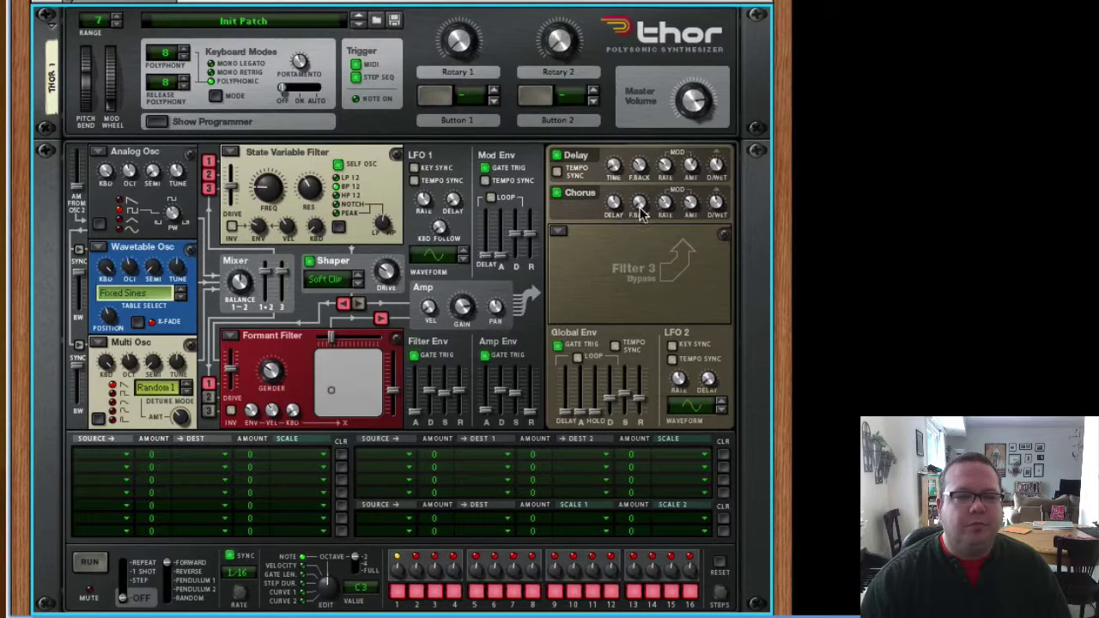
drag(639, 212, 708, 211)
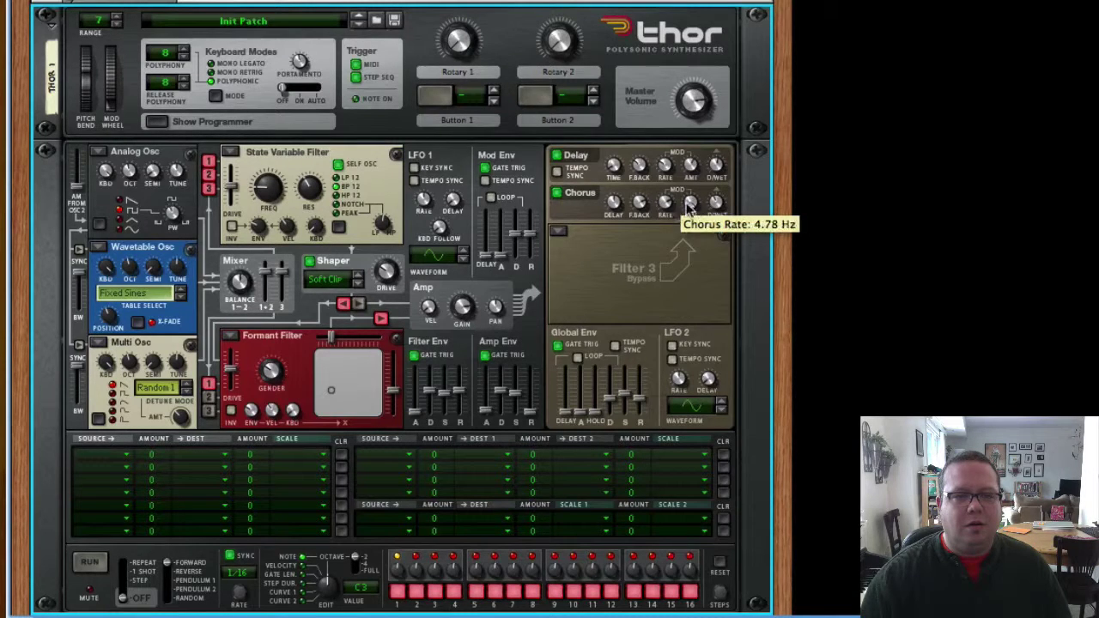
drag(615, 210, 631, 182)
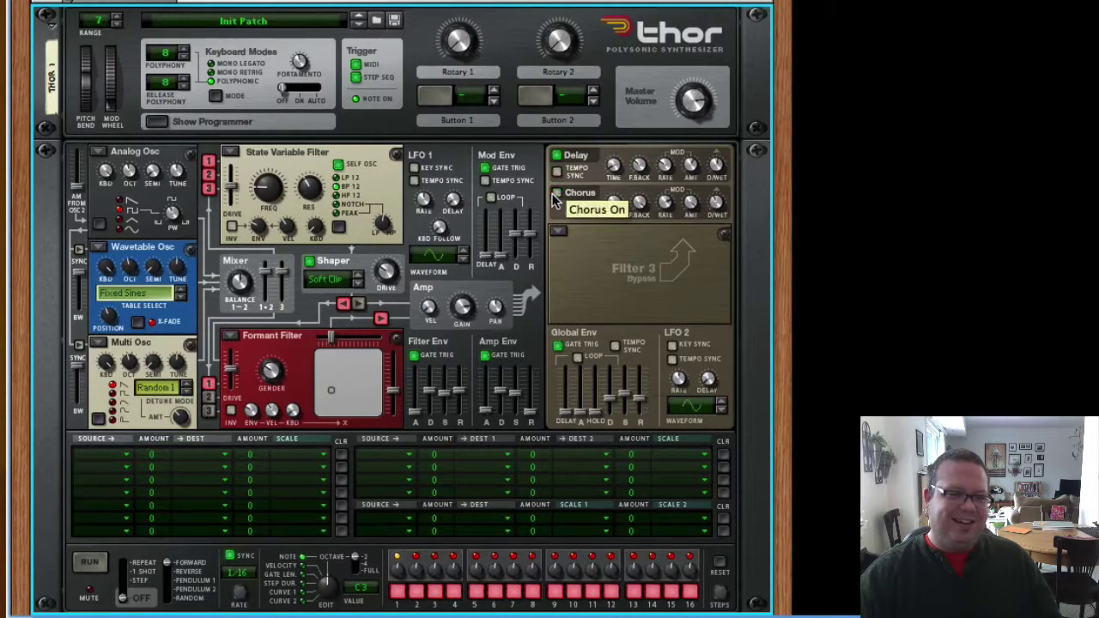
click(556, 194)
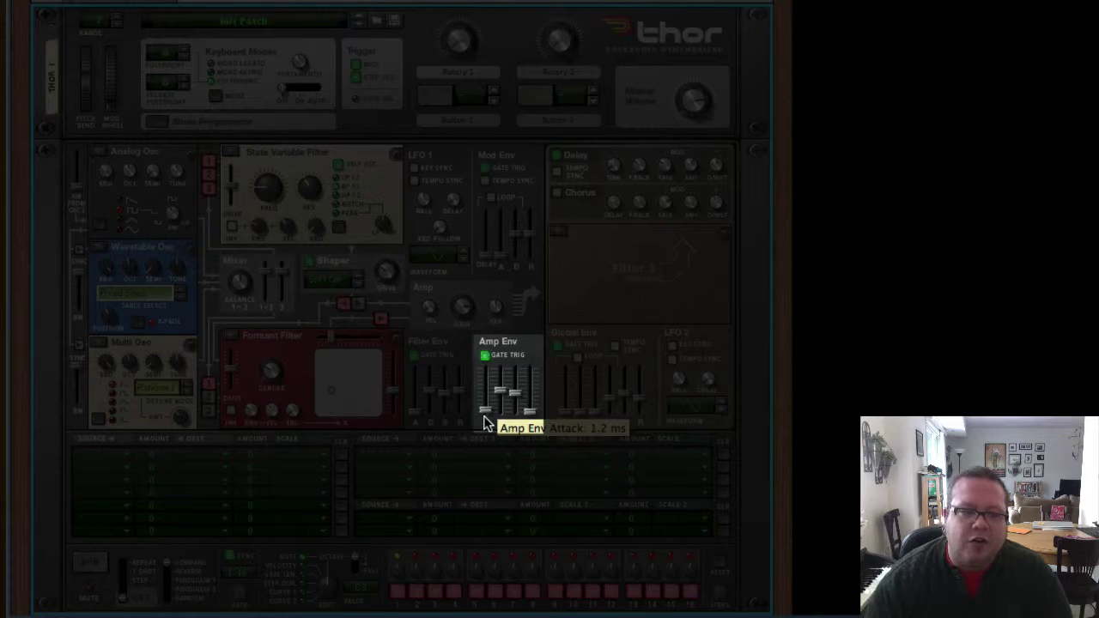
Raise the Amp Env attack to 4.36 s and bring it back down to its minimum
drag(485, 424, 483, 427)
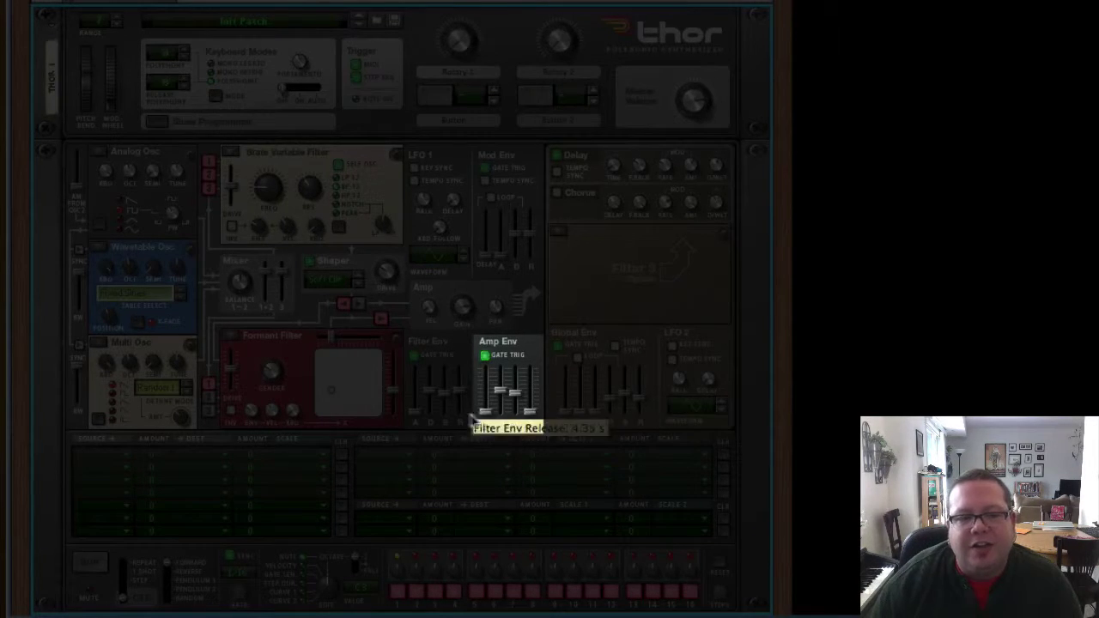
drag(488, 422, 489, 388)
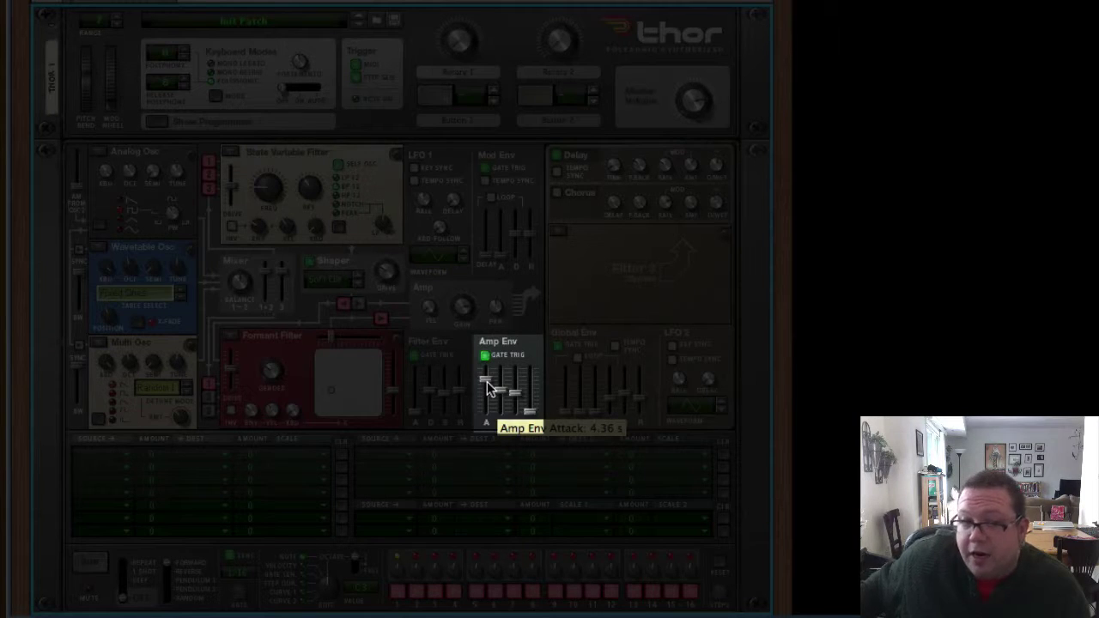
drag(487, 381, 482, 424)
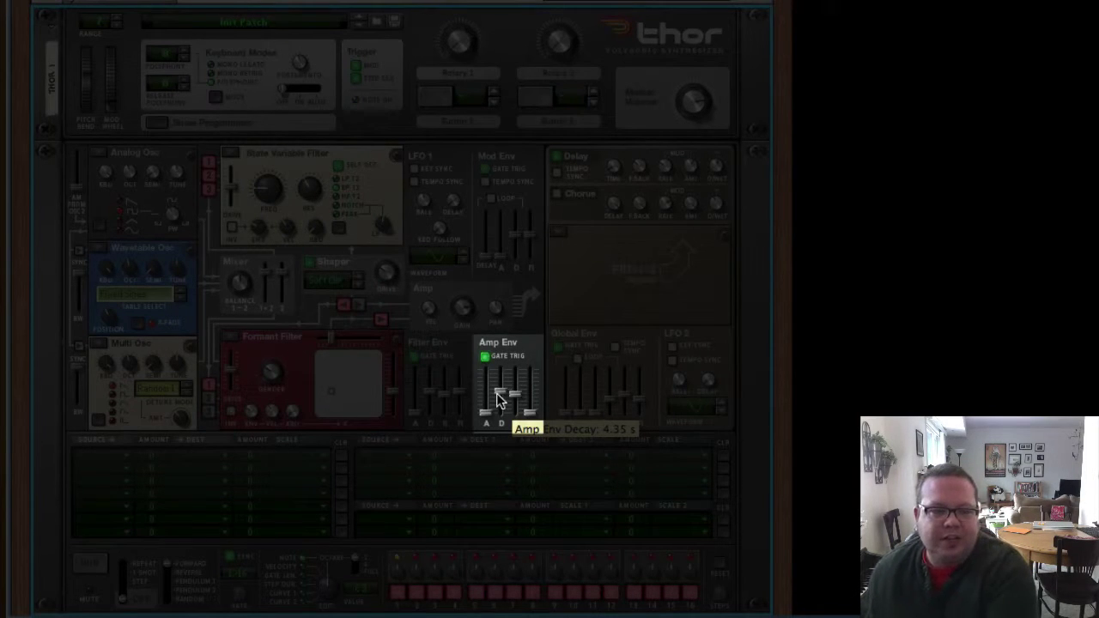
Sweep the Amp Env decay down to 3.2 ms and up to its maximum, and raise the sustain to its maximum
drag(499, 398, 508, 348)
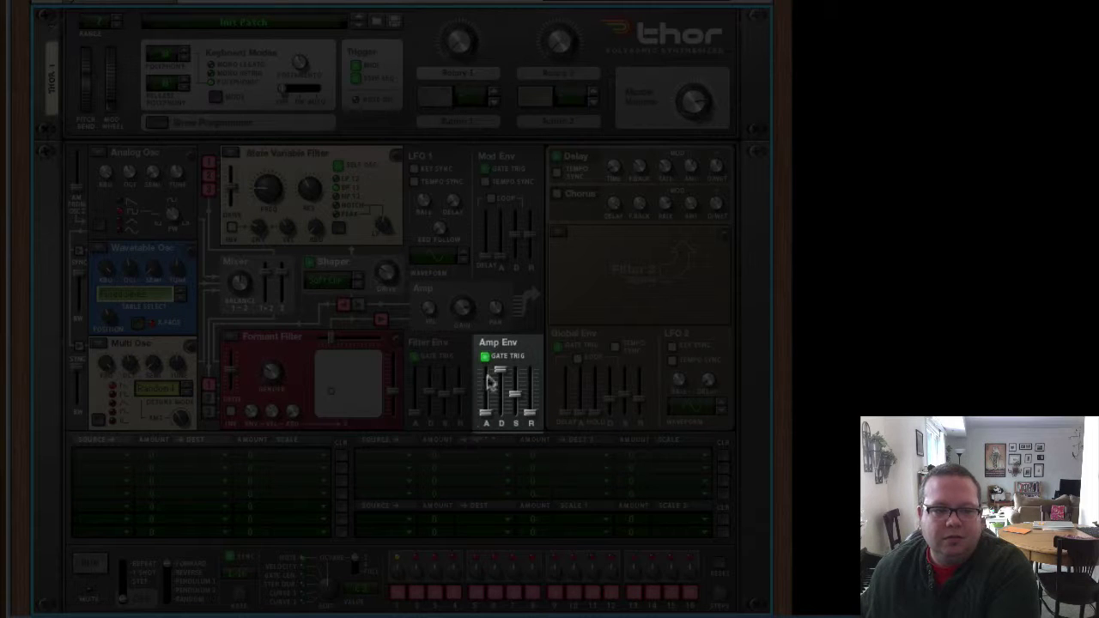
drag(502, 369, 496, 426)
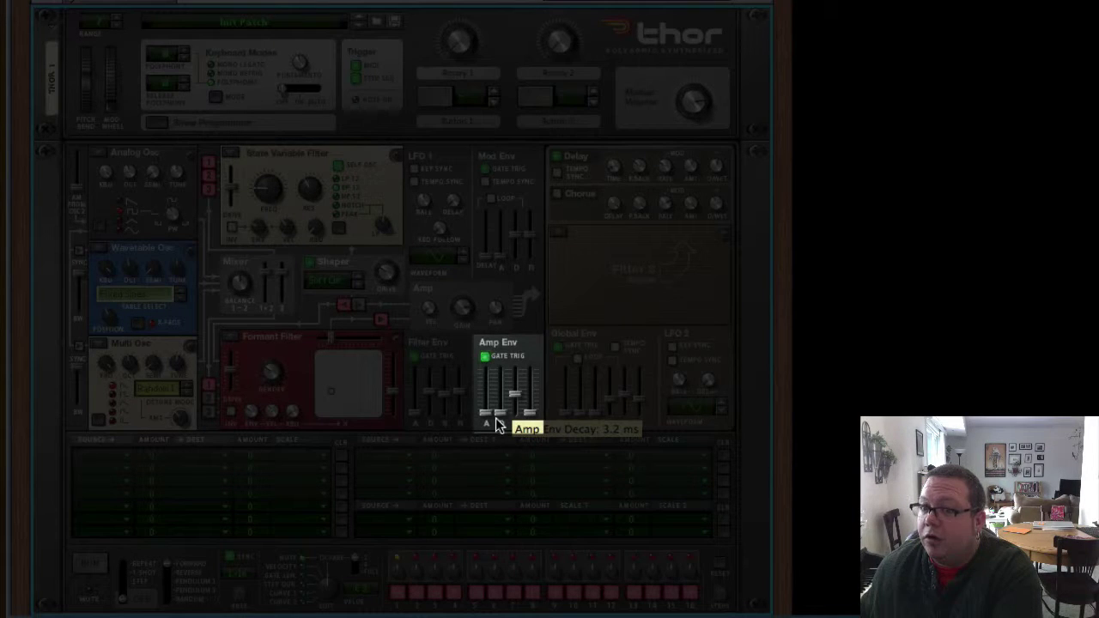
drag(496, 426, 505, 363)
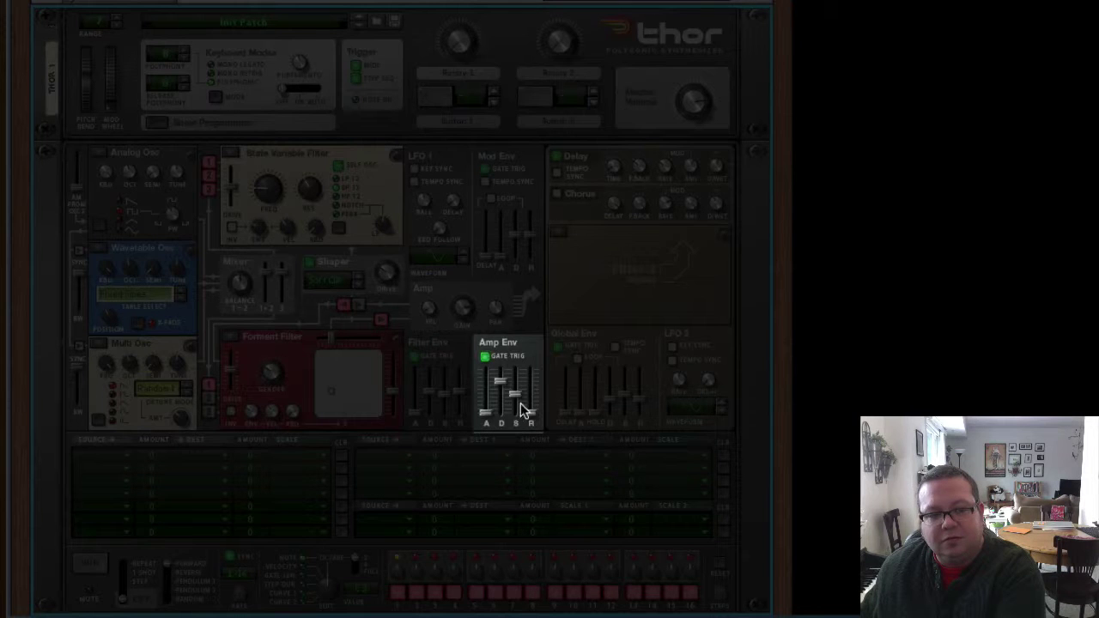
drag(522, 402, 526, 370)
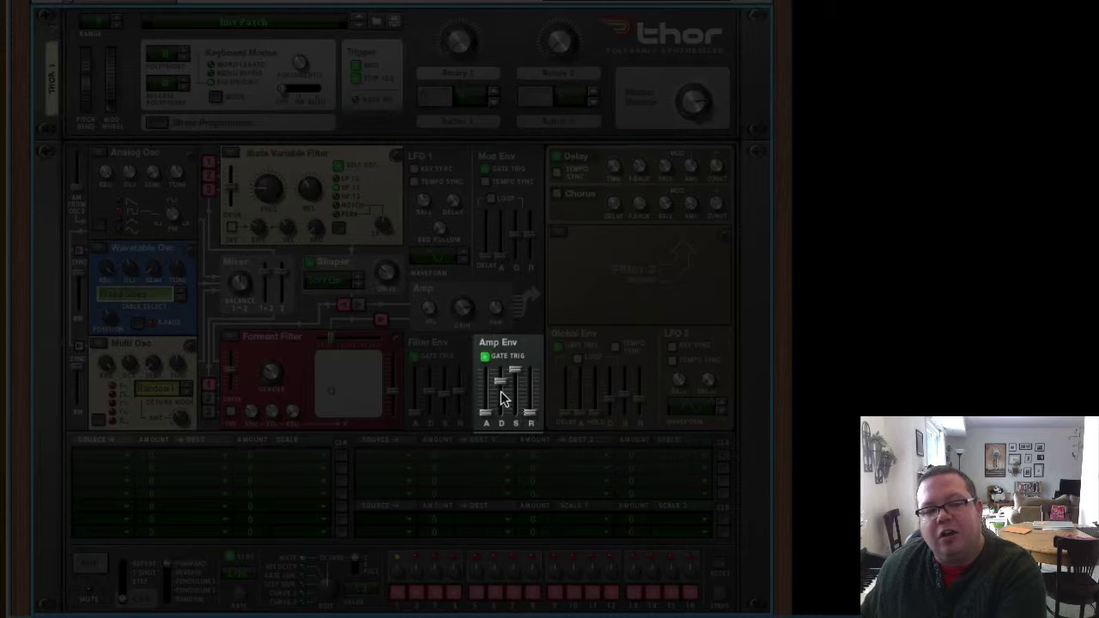
drag(501, 384, 502, 368)
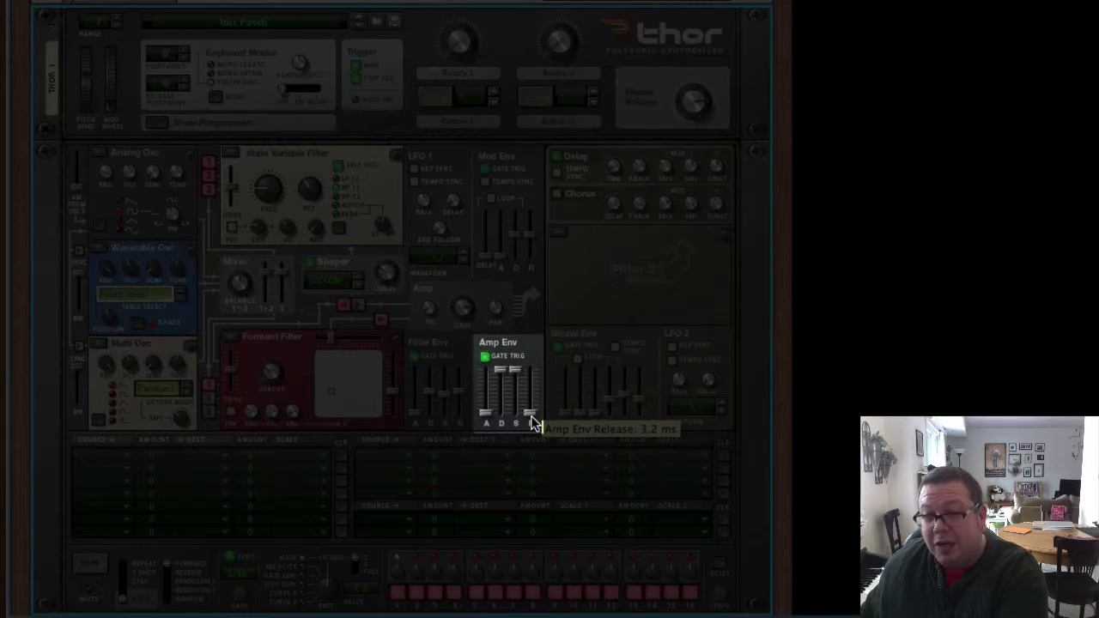
Try a longer Amp Env release with a lowered sustain, ending at a 3.2 ms release and -24.3 dB sustain
drag(532, 422, 535, 386)
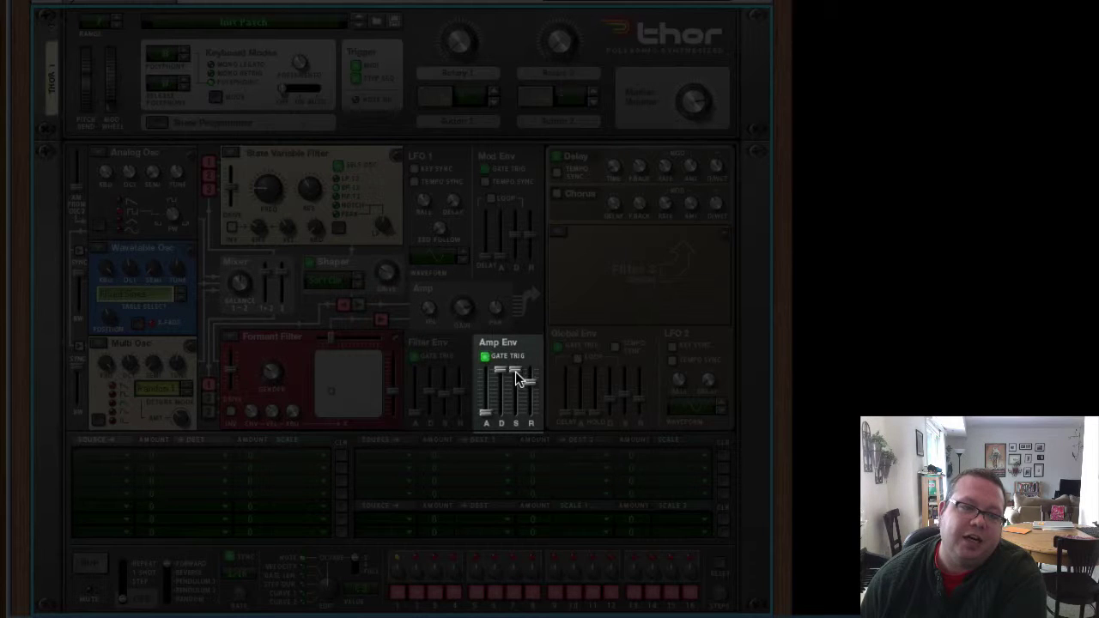
drag(515, 372, 513, 380)
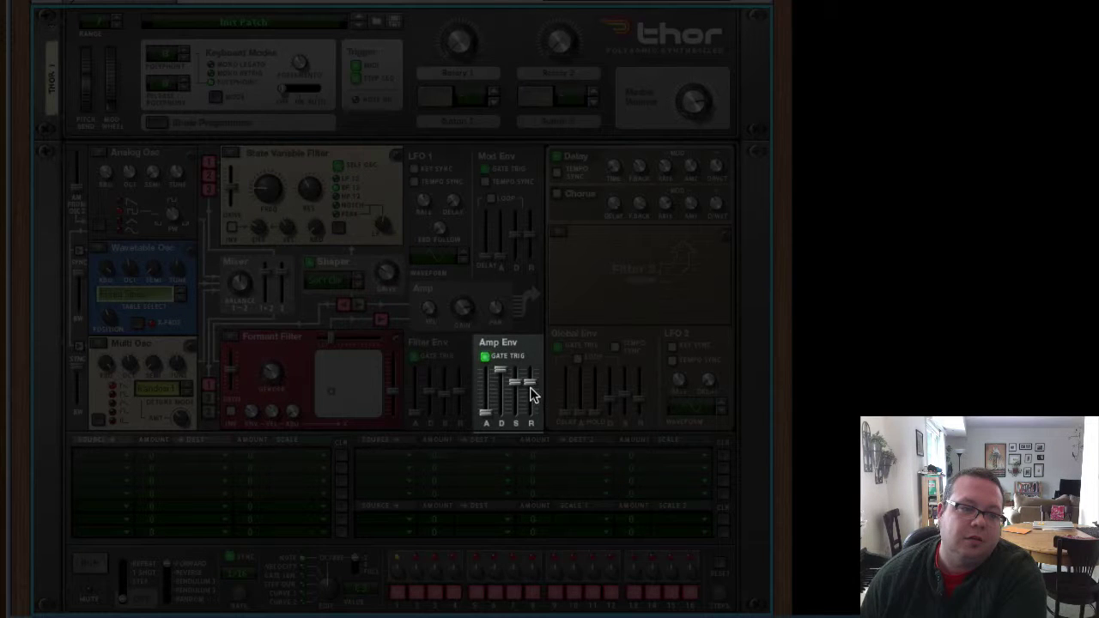
drag(529, 382, 530, 396)
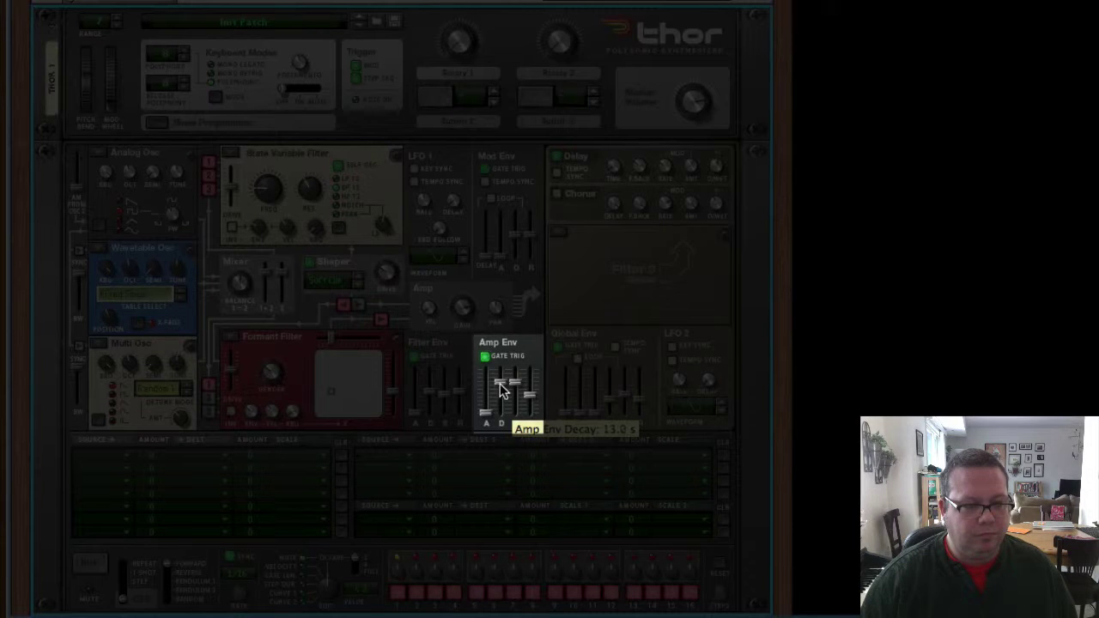
mouse_move(527, 395)
mouse_down()
mouse_move(523, 423)
mouse_move(503, 393)
mouse_move(517, 405)
mouse_up()
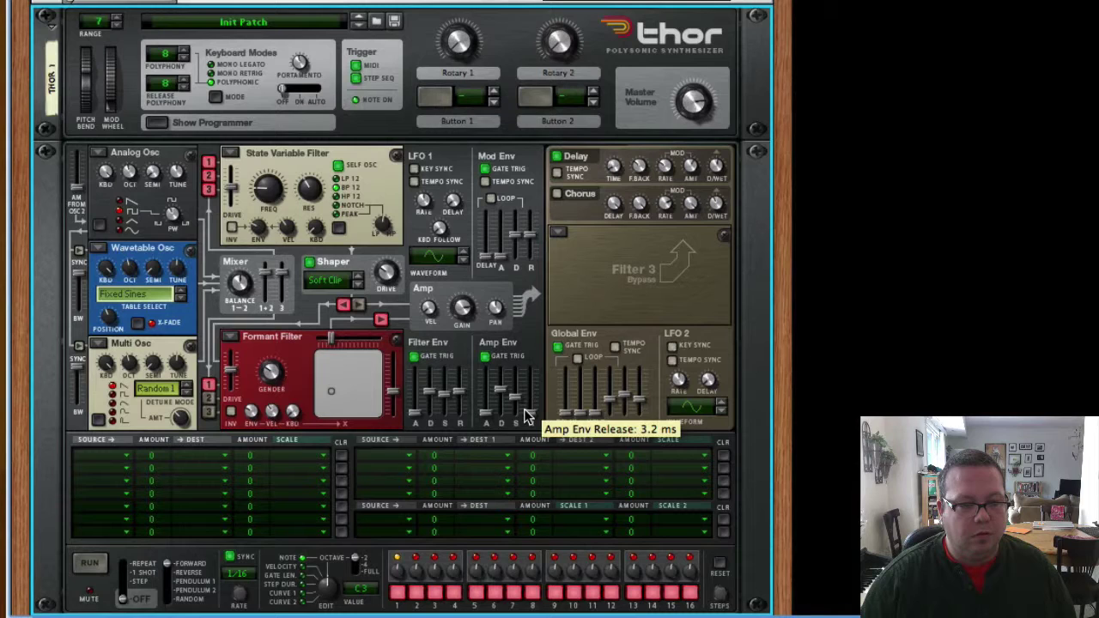
mouse_move(519, 406)
mouse_down()
mouse_move(518, 381)
mouse_move(519, 405)
mouse_up()
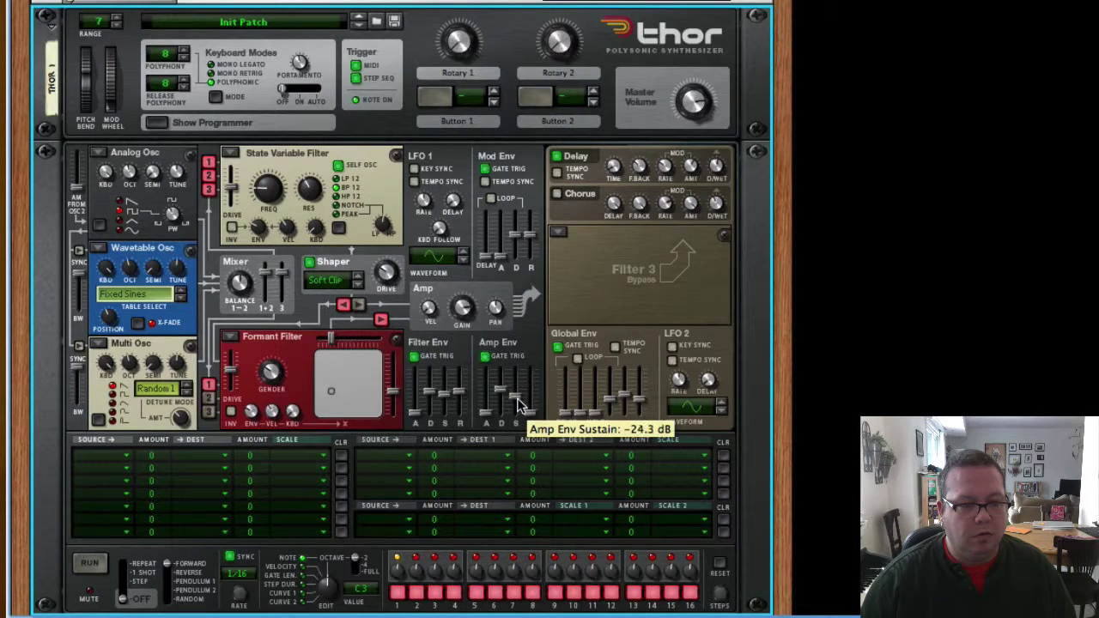
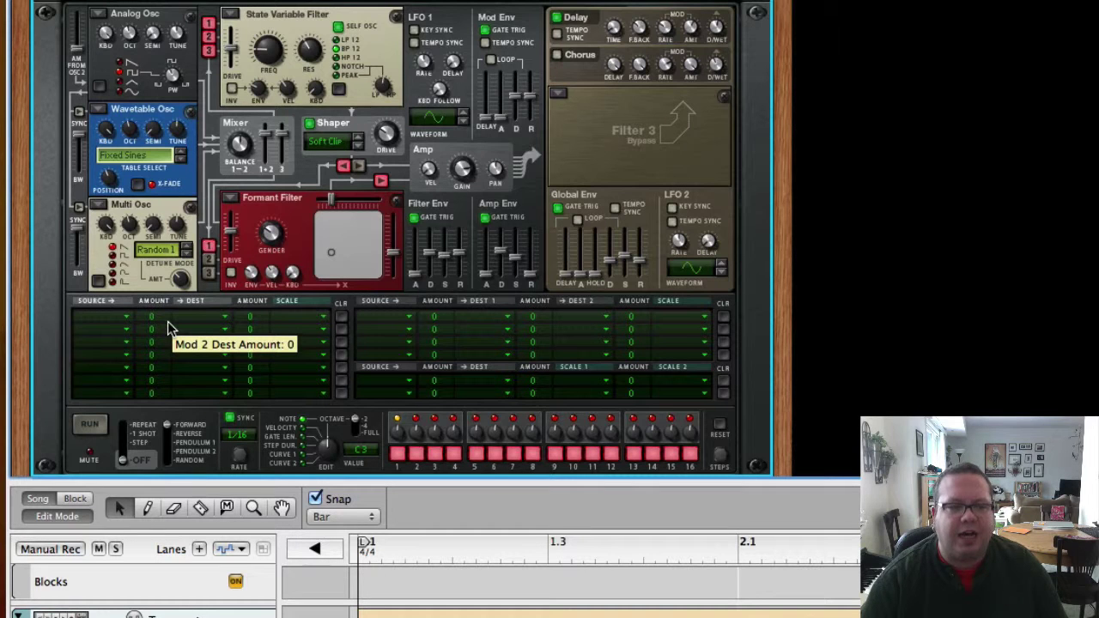
Route Osc 1 to Osc 1 Frequency (FM) in the first modulation matrix row
click(124, 320)
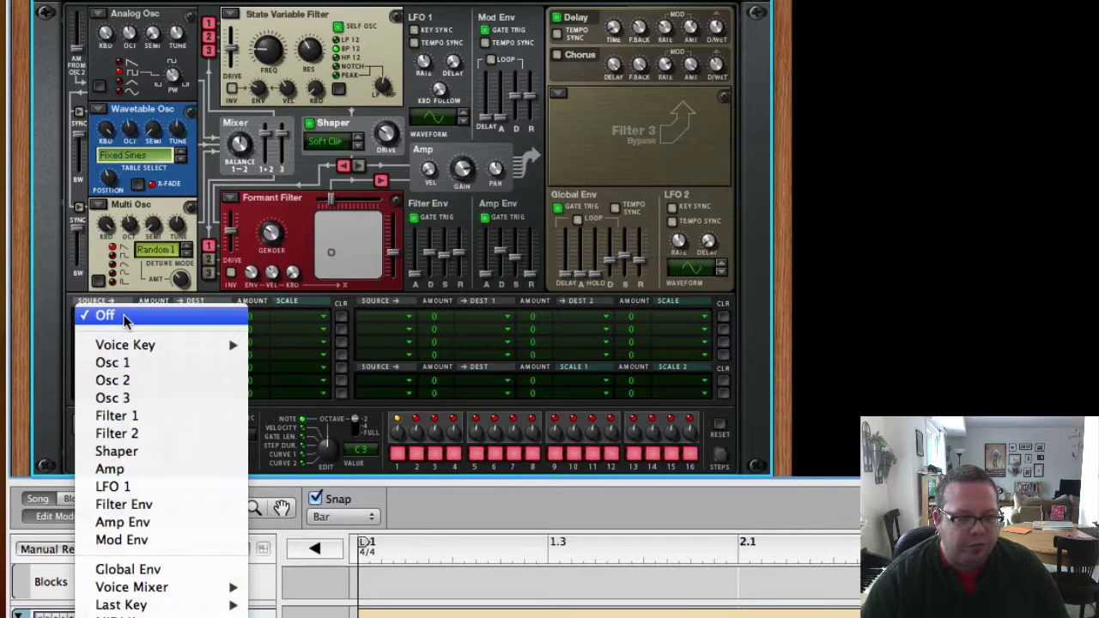
click(125, 362)
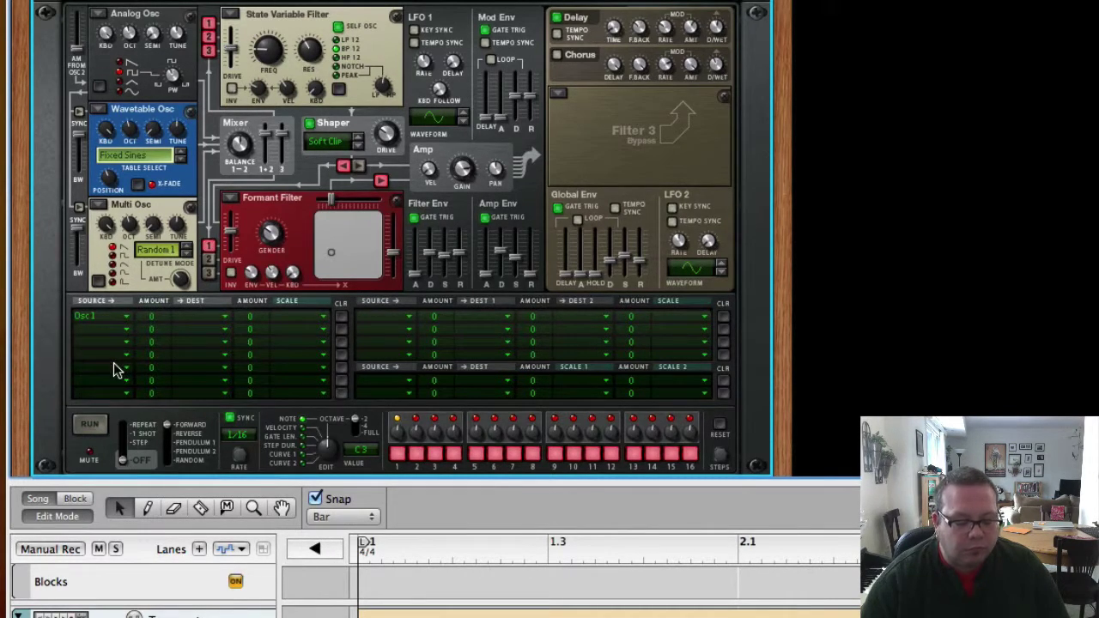
click(219, 319)
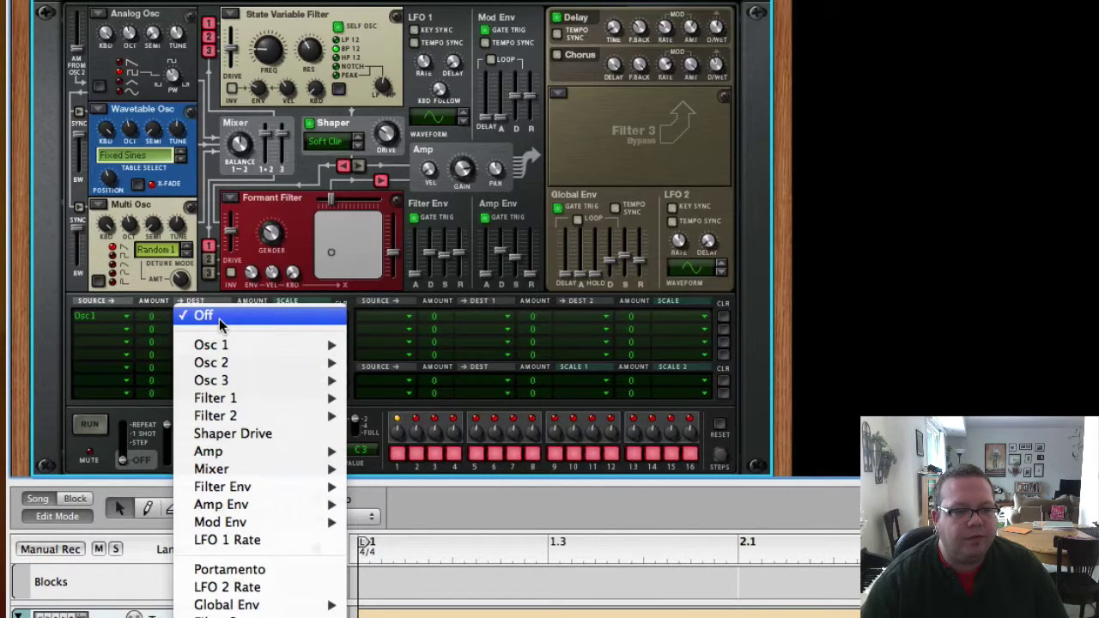
mouse_move(221, 363)
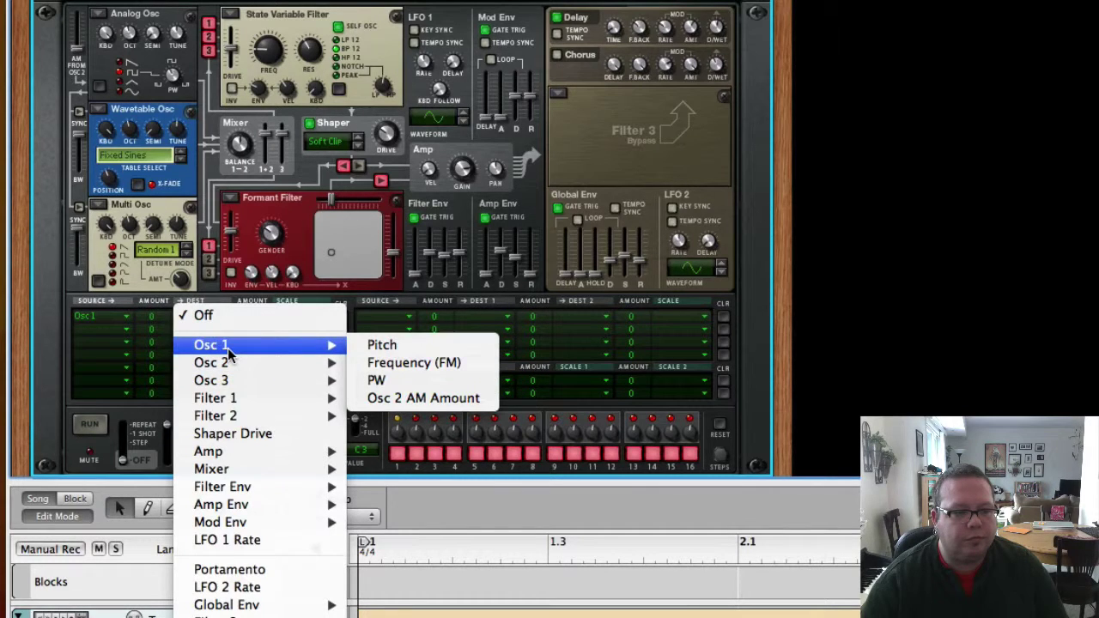
click(386, 362)
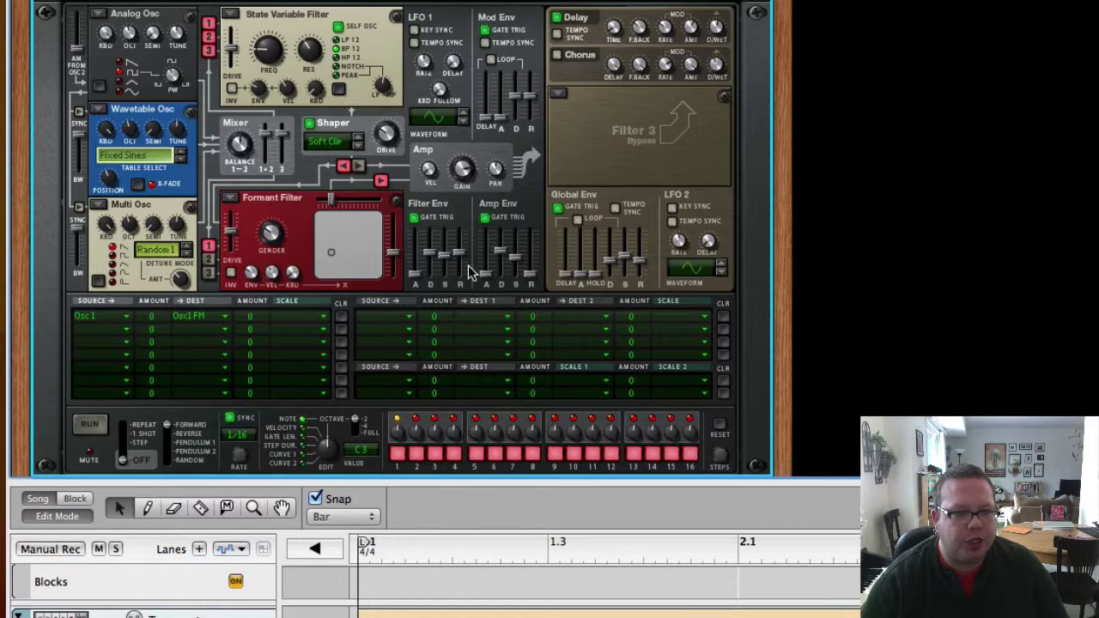
Turn on Key Sync and Tempo Sync for LFO 1, and try its rate and keyboard follow with playback
click(415, 31)
click(414, 42)
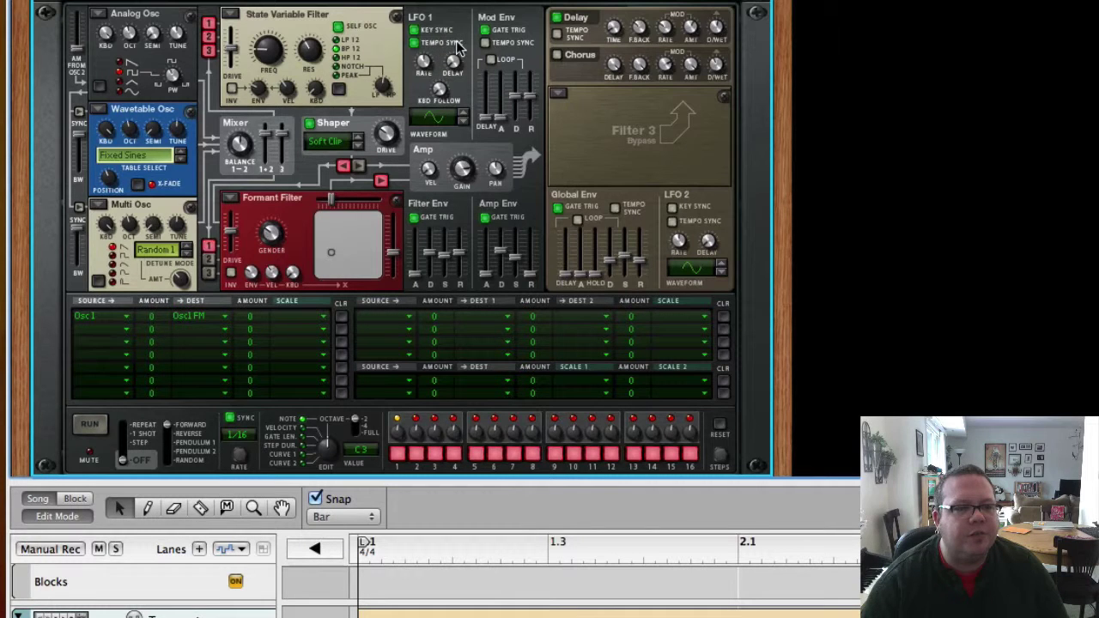
key(space)
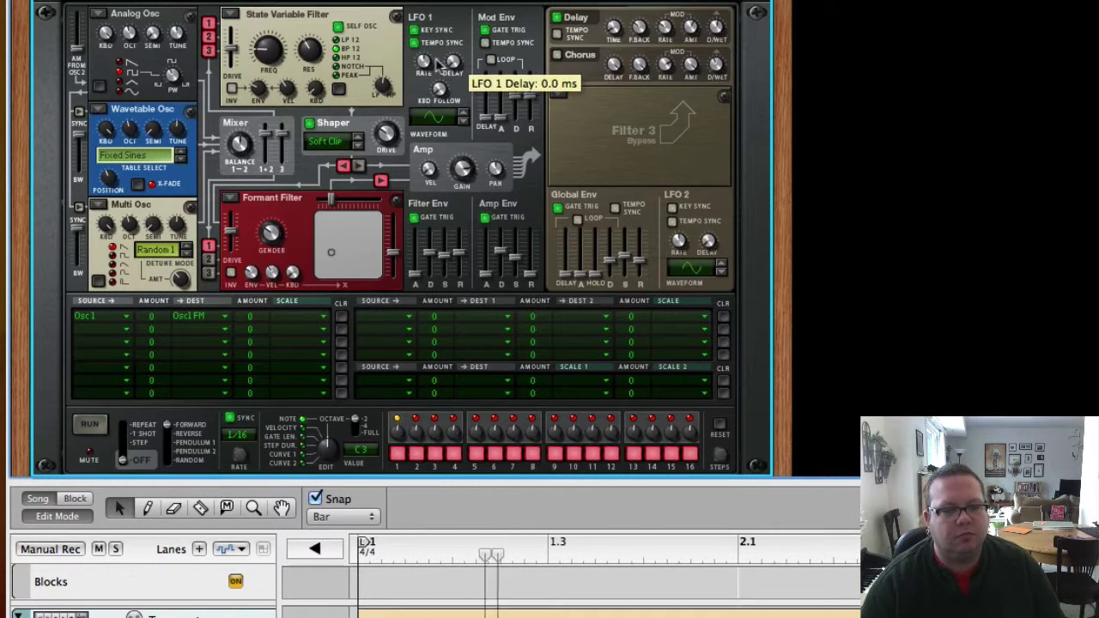
drag(442, 96, 426, 115)
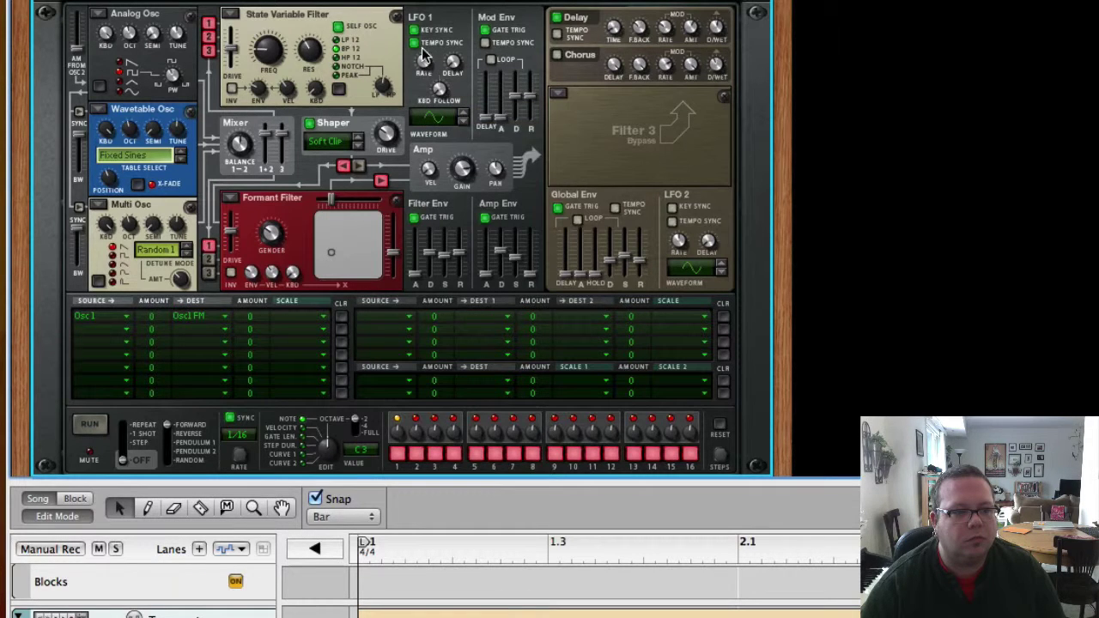
drag(423, 63, 422, 34)
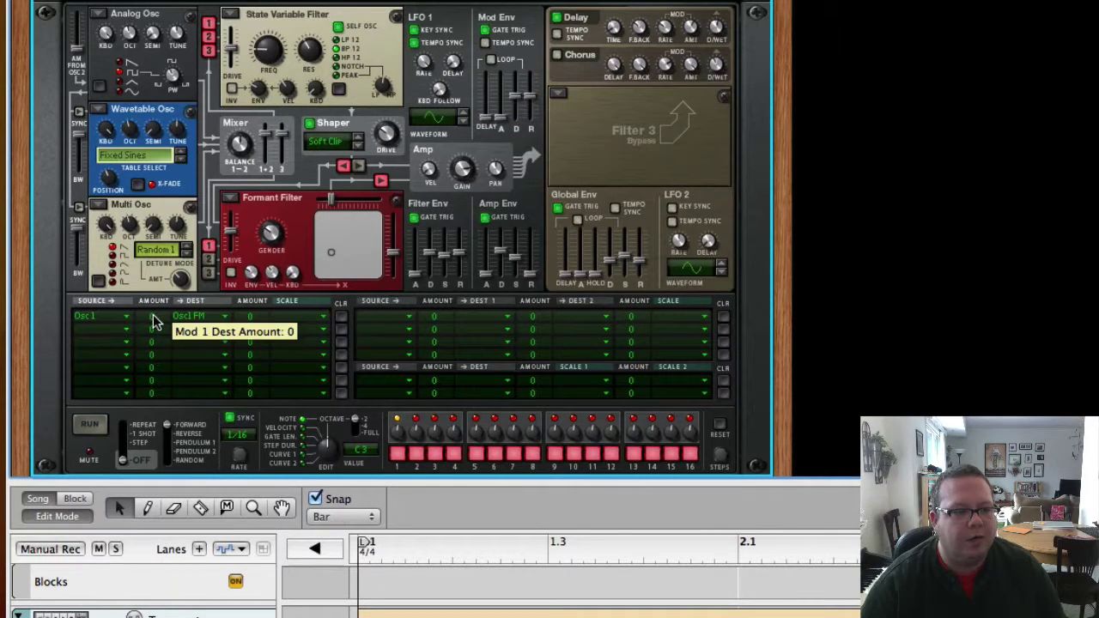
Set the first modulation row's destination amount to 34 and scale amount to 78, lower LFO 1's rate to 4/1, and adjust its delay
mouse_move(152, 318)
mouse_down()
mouse_move(153, 290)
mouse_move(151, 303)
mouse_up()
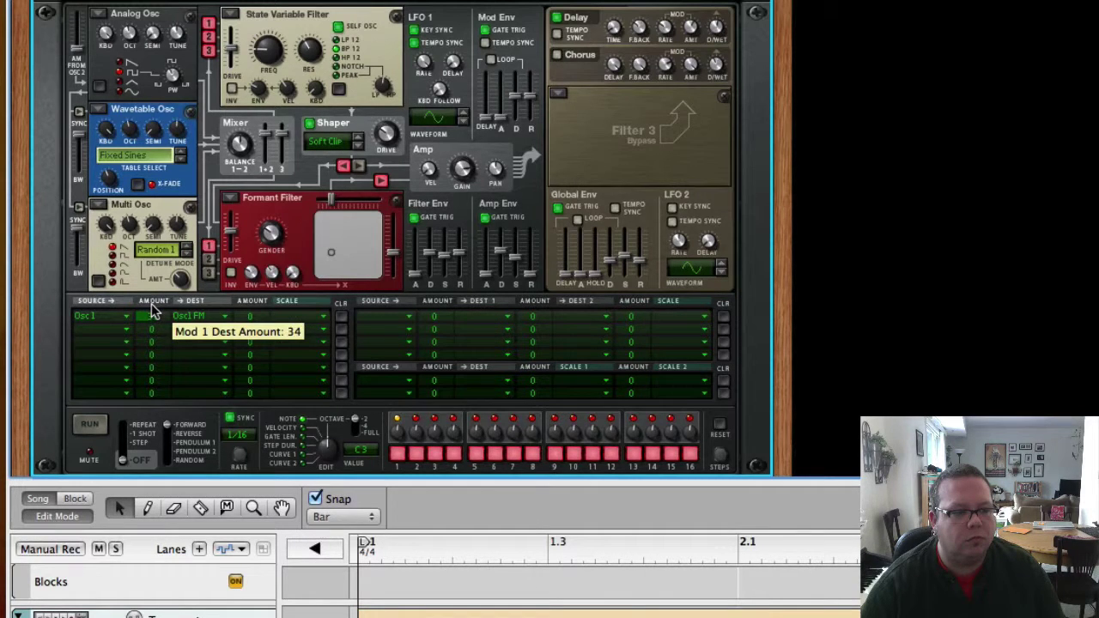
mouse_move(239, 314)
mouse_down()
mouse_move(241, 285)
mouse_move(239, 297)
mouse_up()
drag(423, 65, 426, 129)
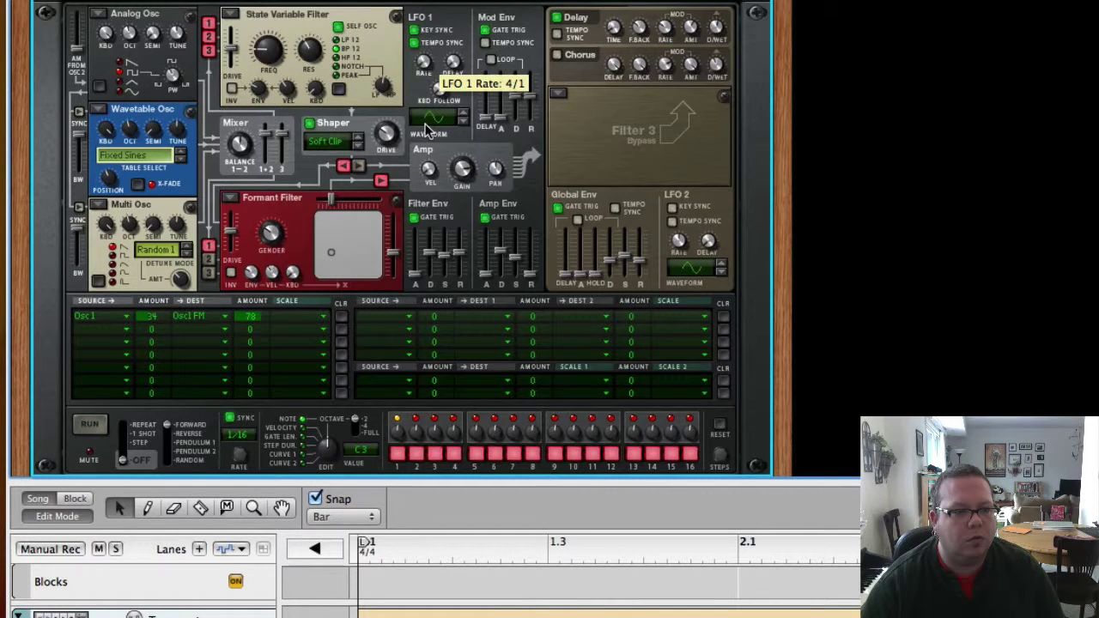
drag(452, 67, 452, 24)
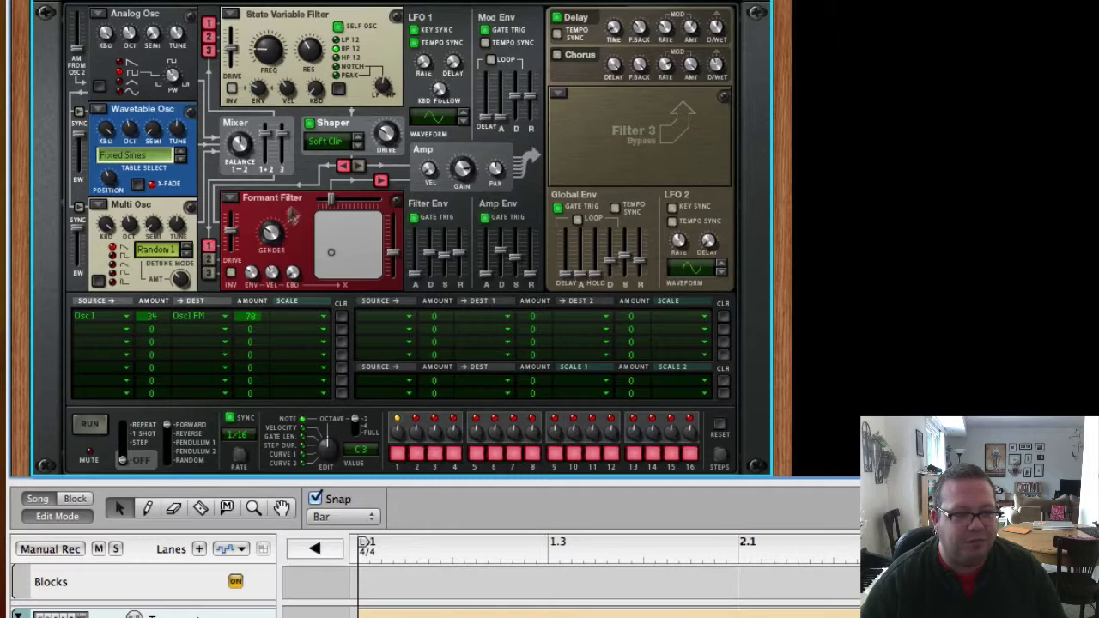
Change the first modulation row's source to LFO 1 and raise the LFO 1 rate to 3/4 during playback
click(118, 319)
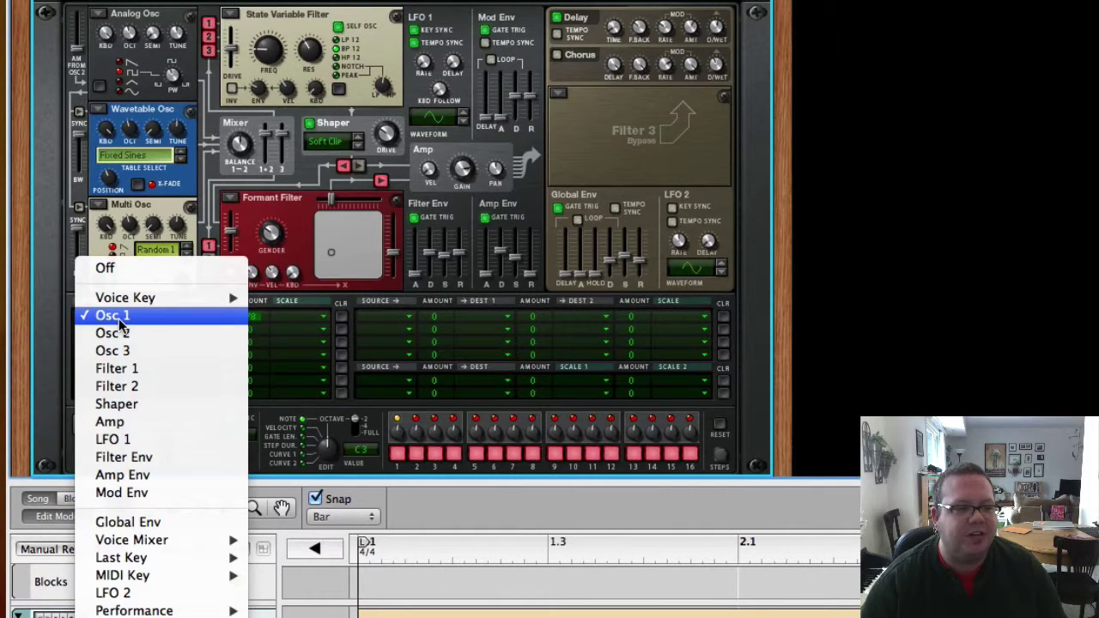
click(113, 439)
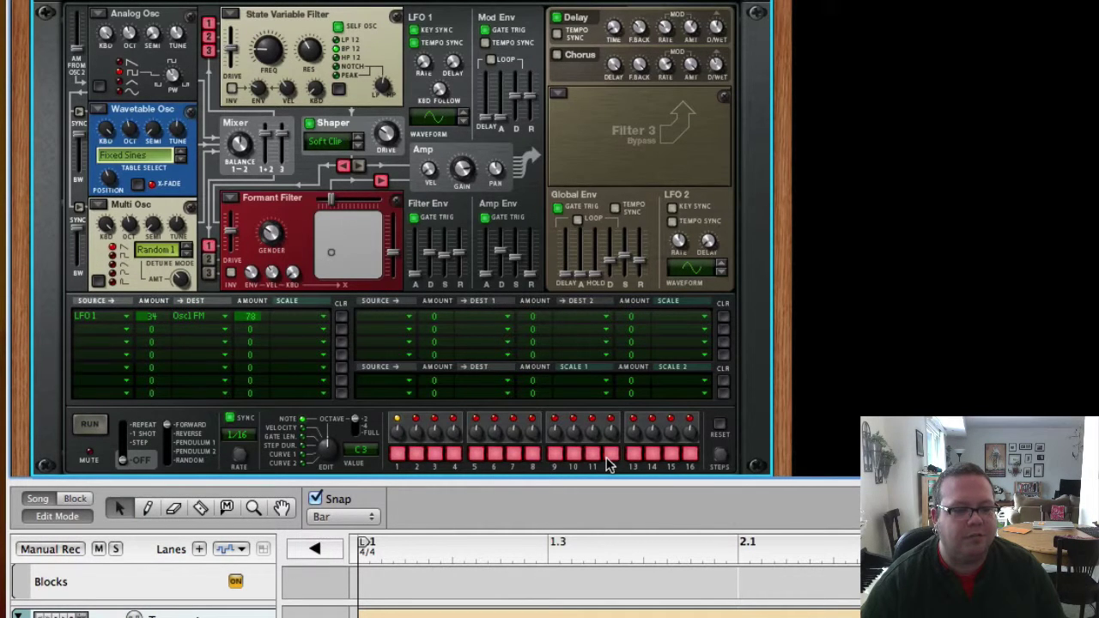
key(space)
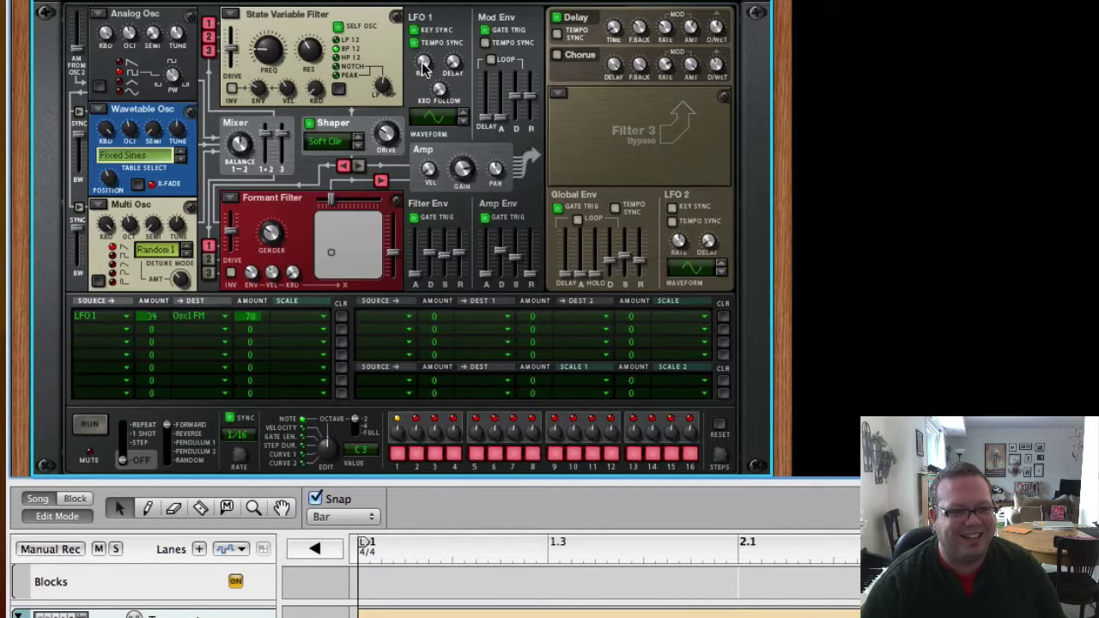
mouse_move(423, 69)
drag(423, 69, 422, 38)
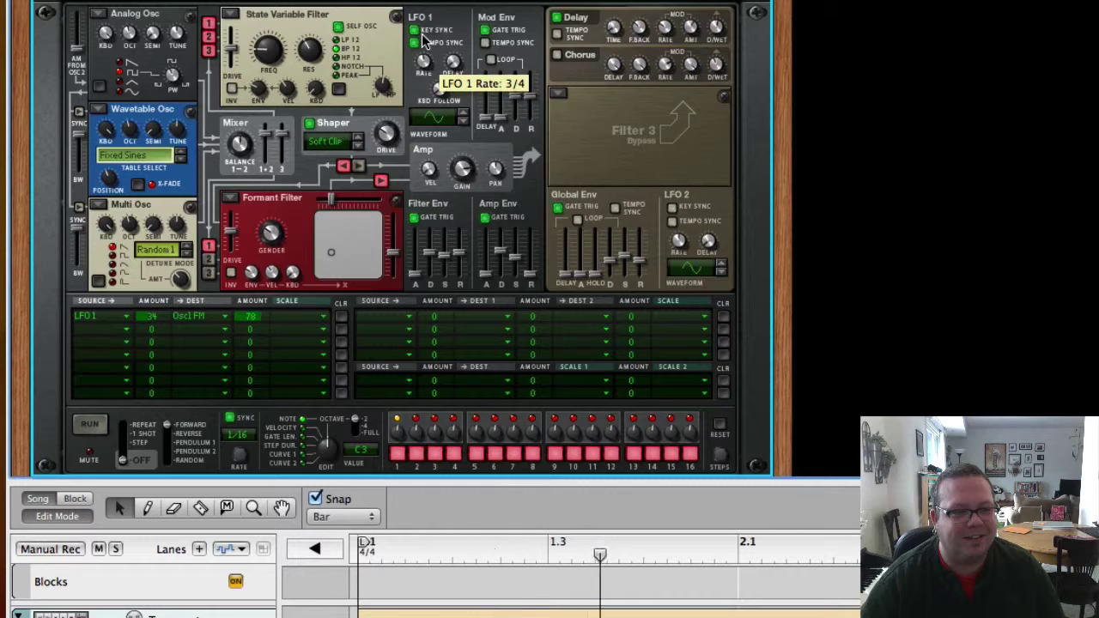
mouse_move(455, 78)
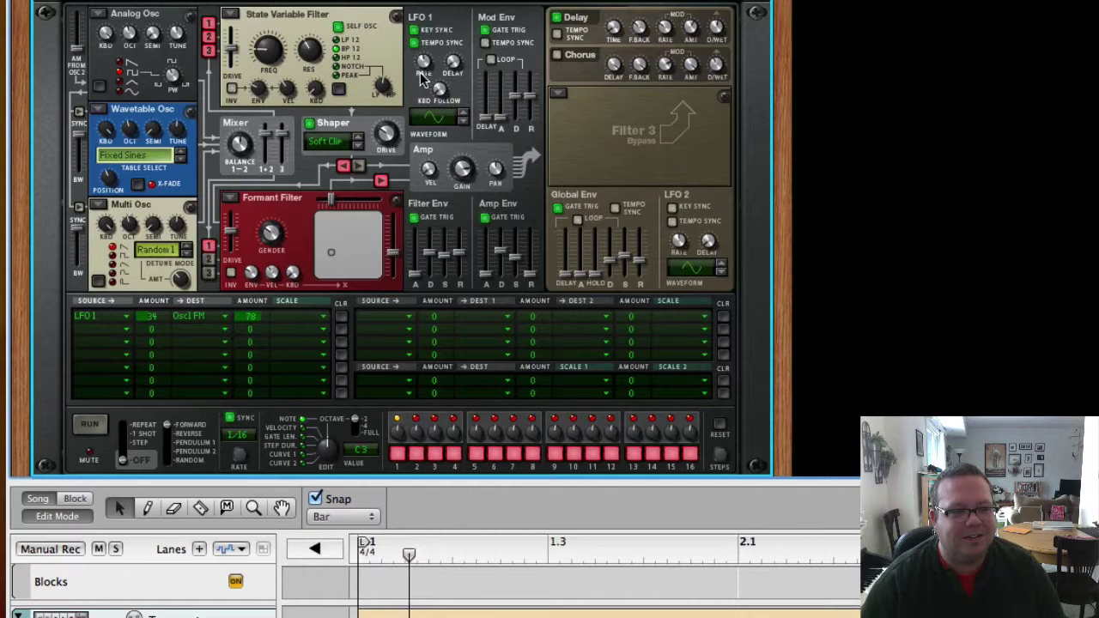
mouse_move(423, 62)
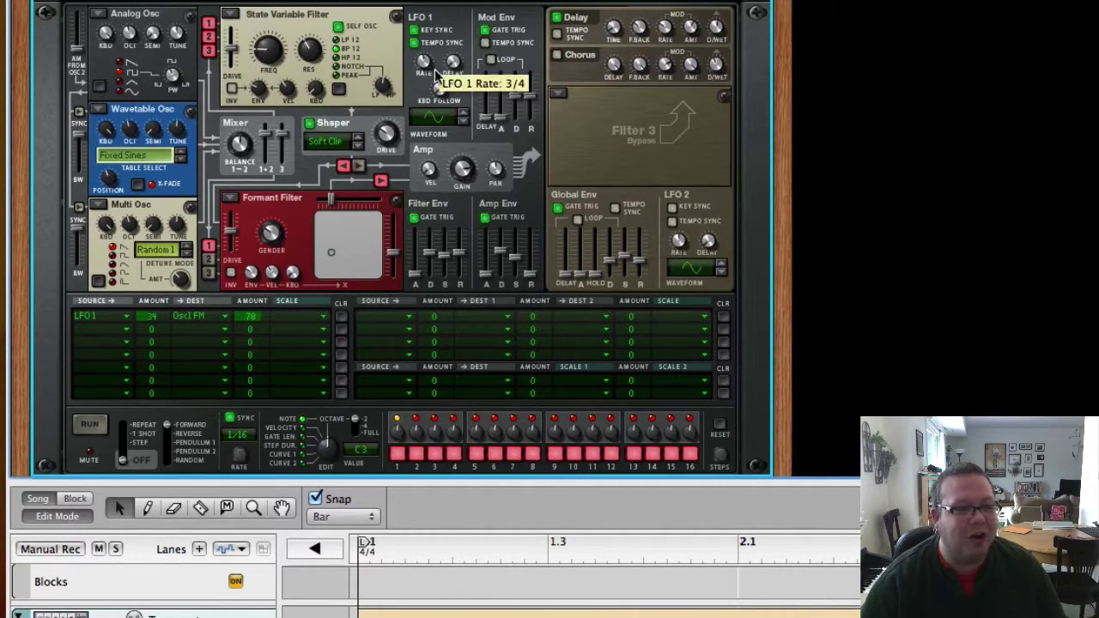
Lower the LFO 1 rate, and set the first modulation row's scale amount to 50 and destination amount to 100
drag(429, 70, 427, 128)
drag(248, 315, 155, 335)
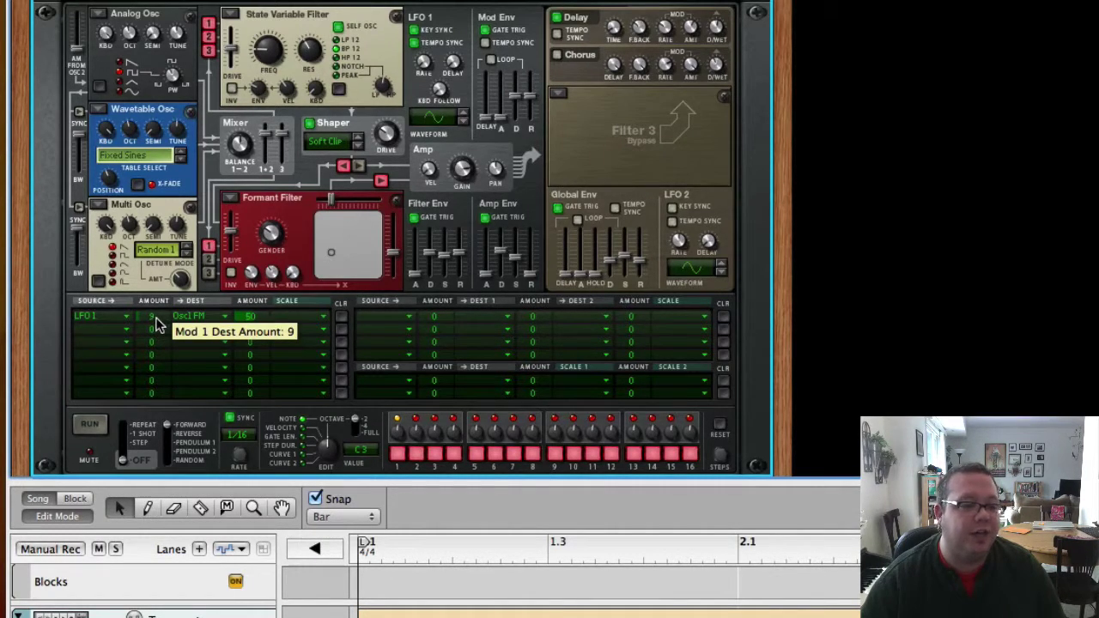
scroll(155, 317, up, 13)
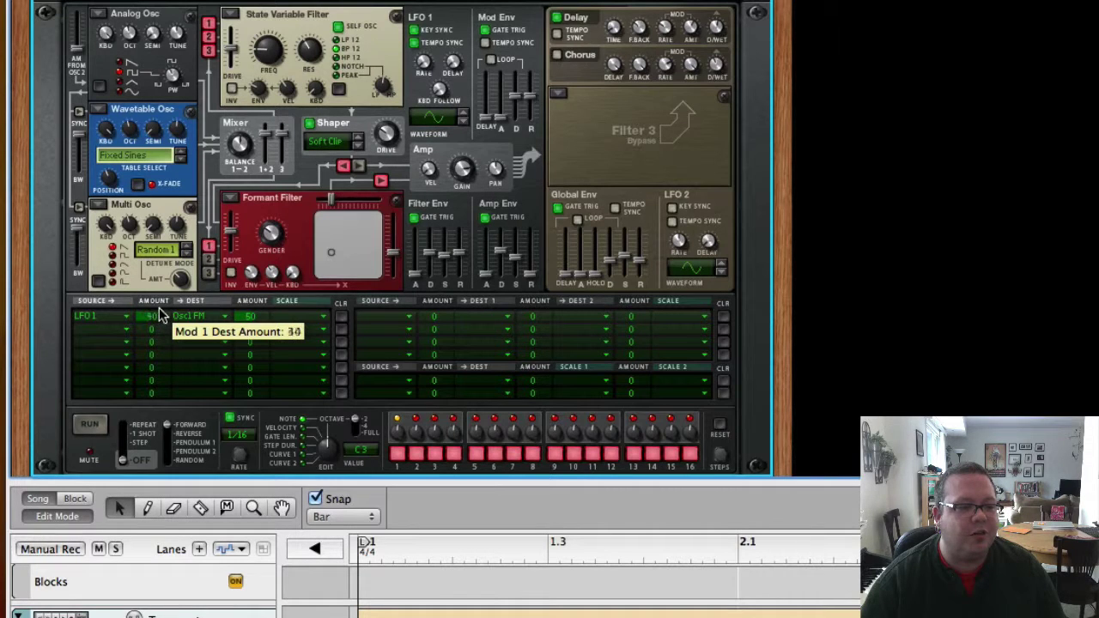
drag(158, 319, 164, 294)
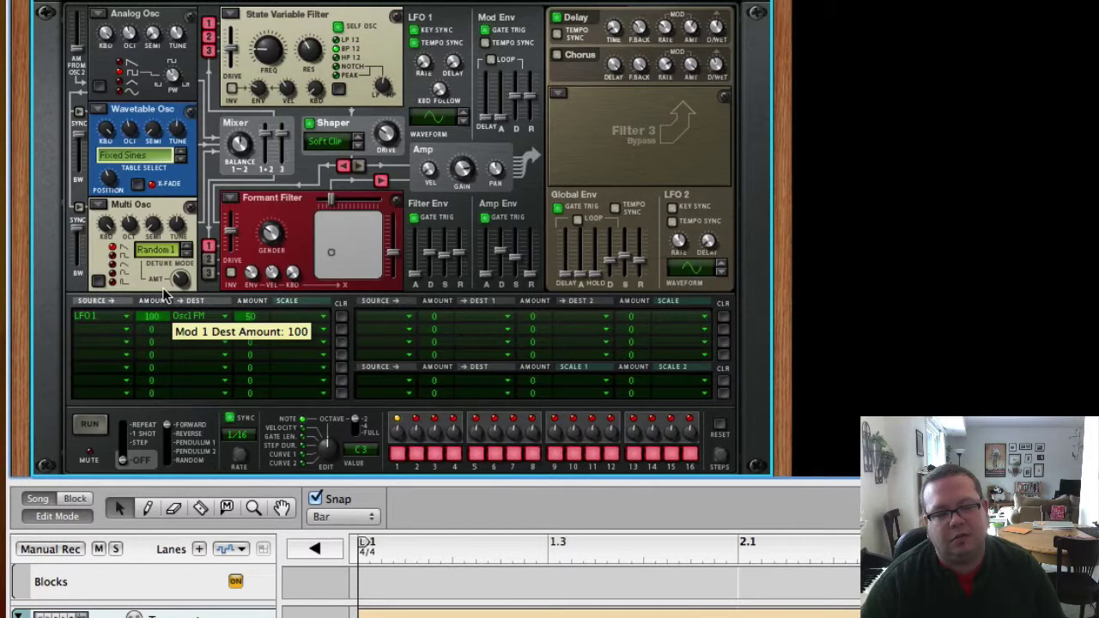
Play the sound, then set the first modulation row's destination amount to 9 and scale amount to 56
key(space)
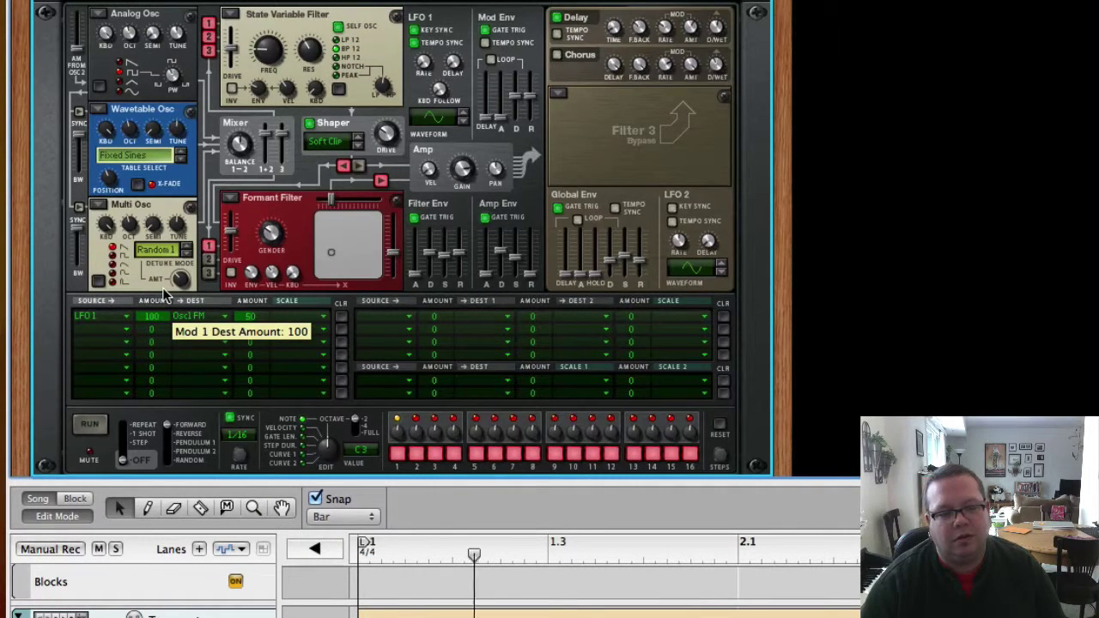
drag(162, 290, 165, 320)
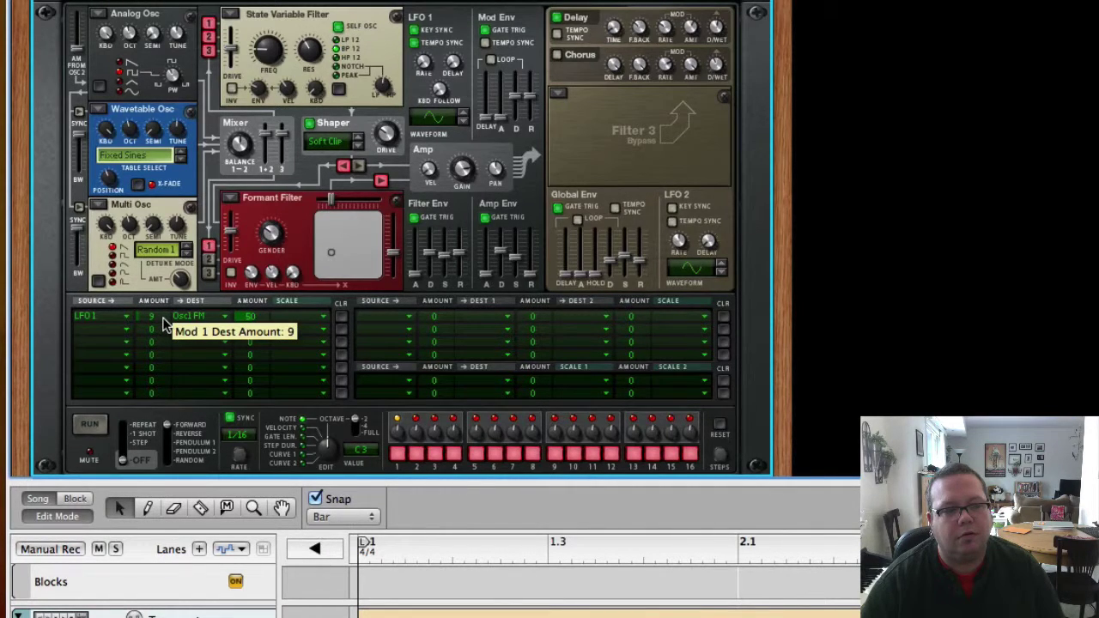
mouse_move(245, 316)
mouse_down()
mouse_move(245, 295)
mouse_move(252, 329)
mouse_move(254, 305)
mouse_move(254, 319)
mouse_up()
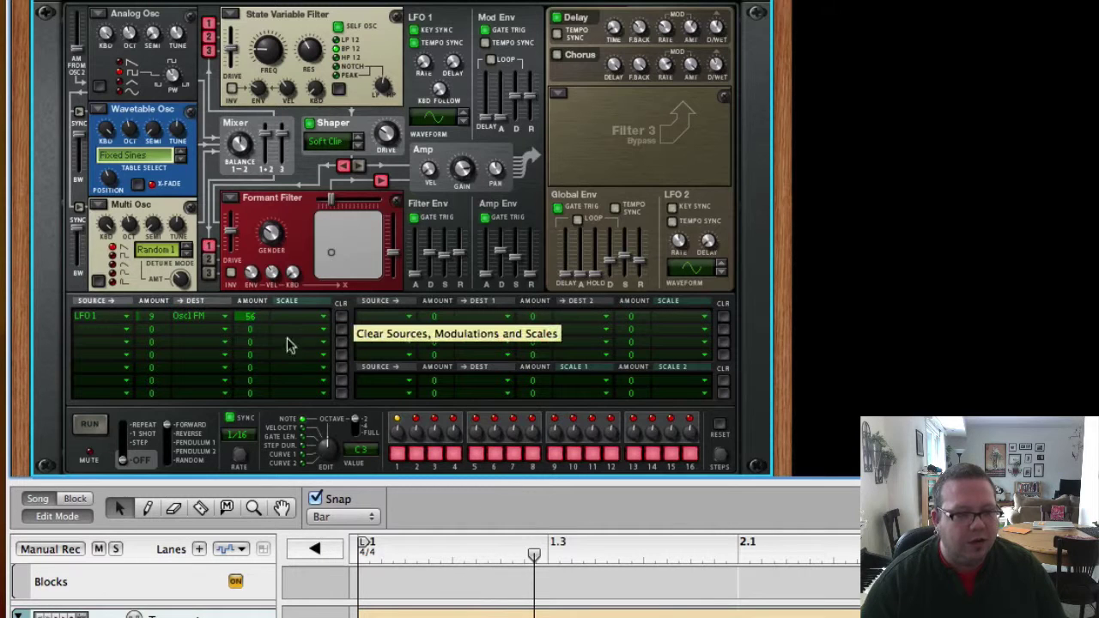
Change the first modulation row's destination to Osc 1 Pitch and play the result
click(214, 316)
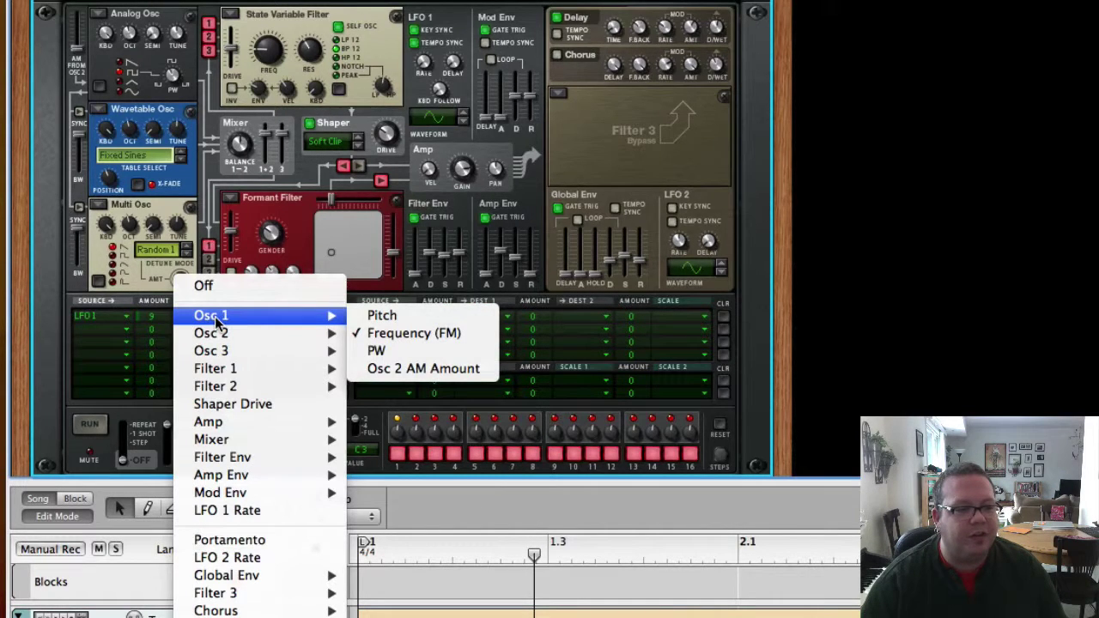
click(429, 320)
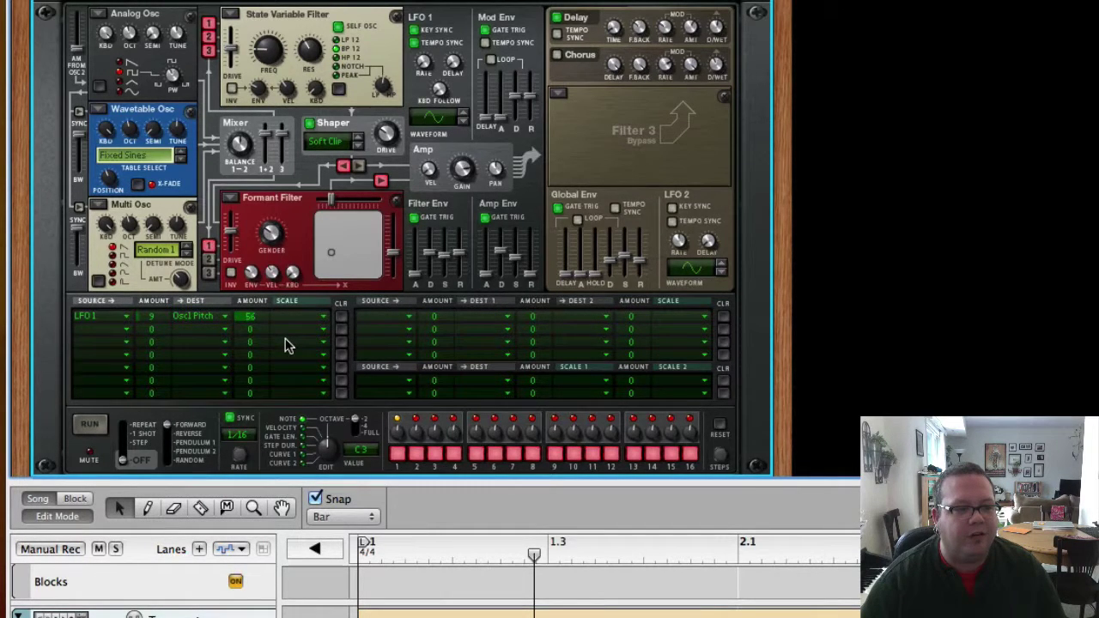
key(space)
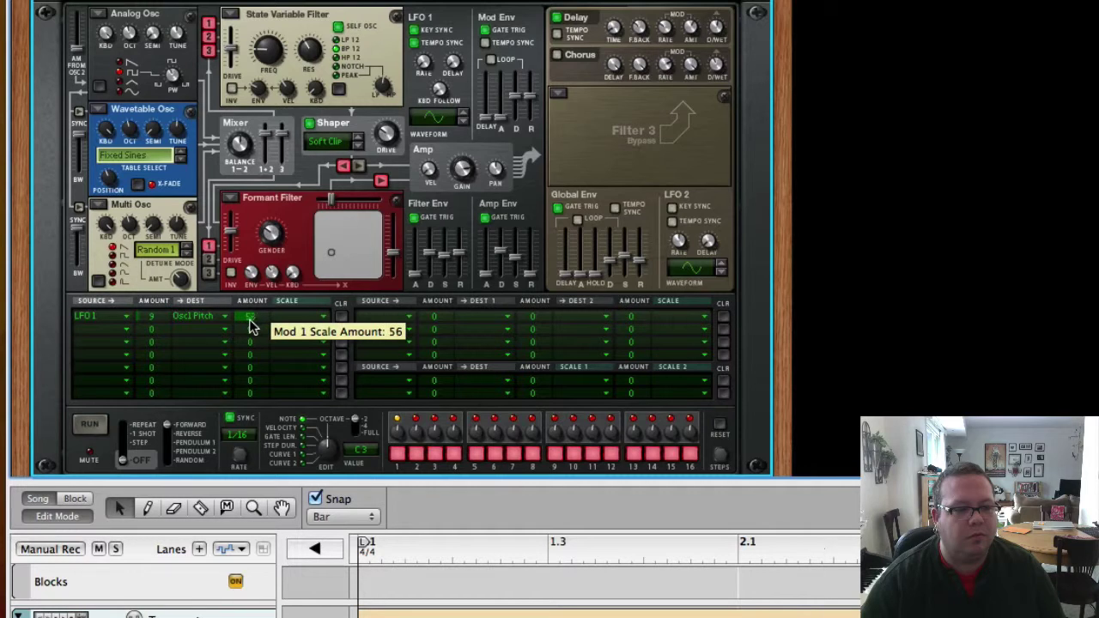
Adjust the pitch modulation during playback, ending at a destination amount of 46 and a scale amount of 40
drag(249, 323, 246, 328)
scroll(155, 319, up, 10)
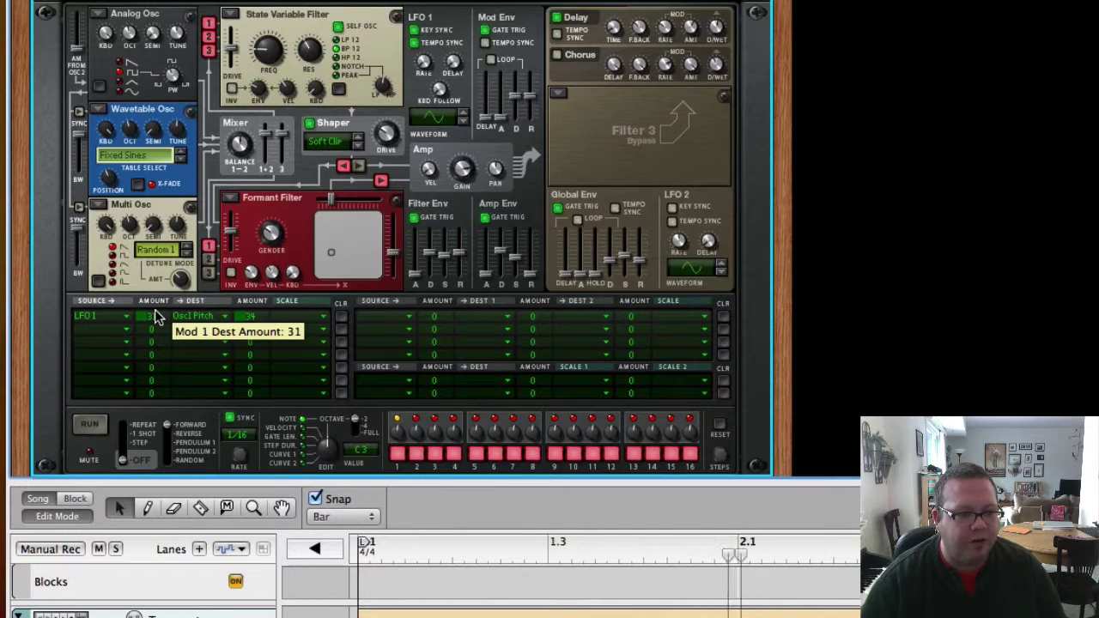
scroll(155, 316, up, 12)
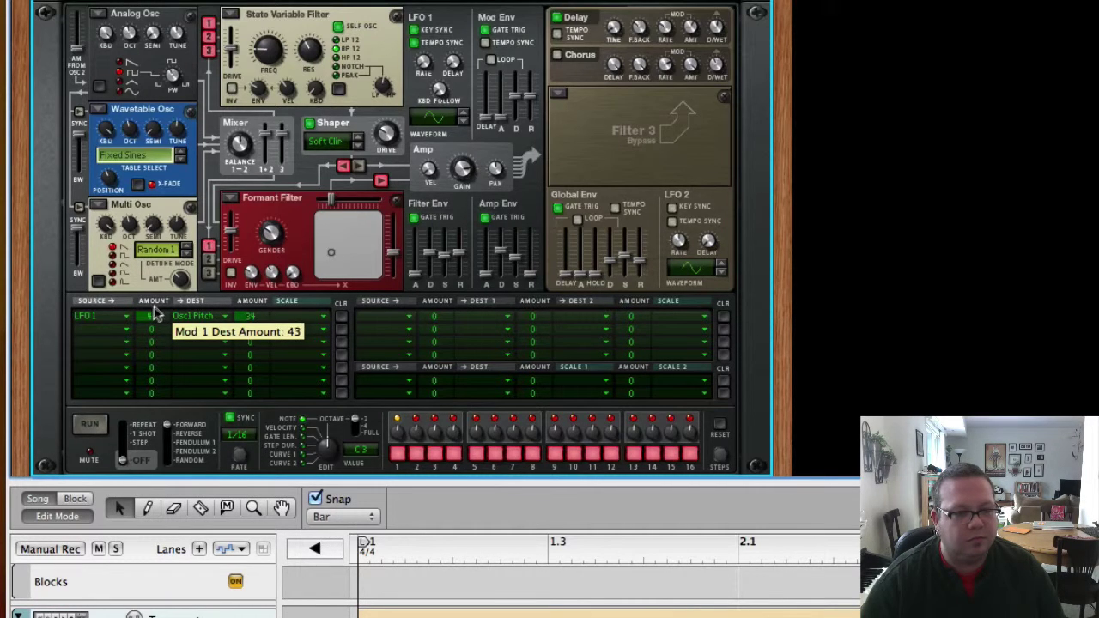
drag(153, 306, 153, 303)
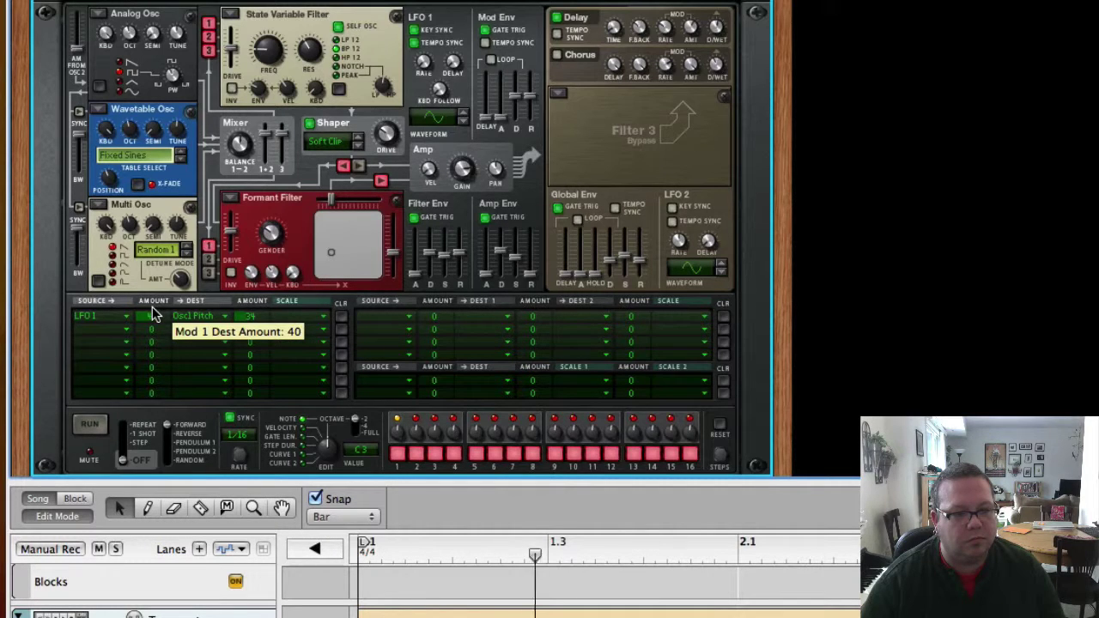
scroll(152, 307, up, 3)
scroll(152, 308, down, 3)
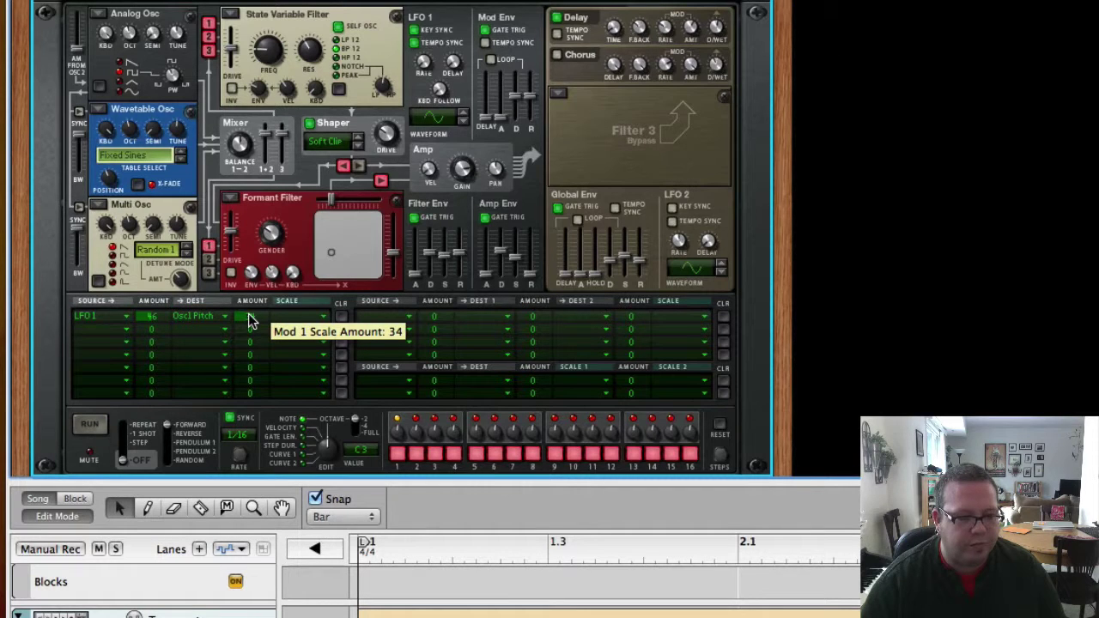
drag(249, 318, 248, 319)
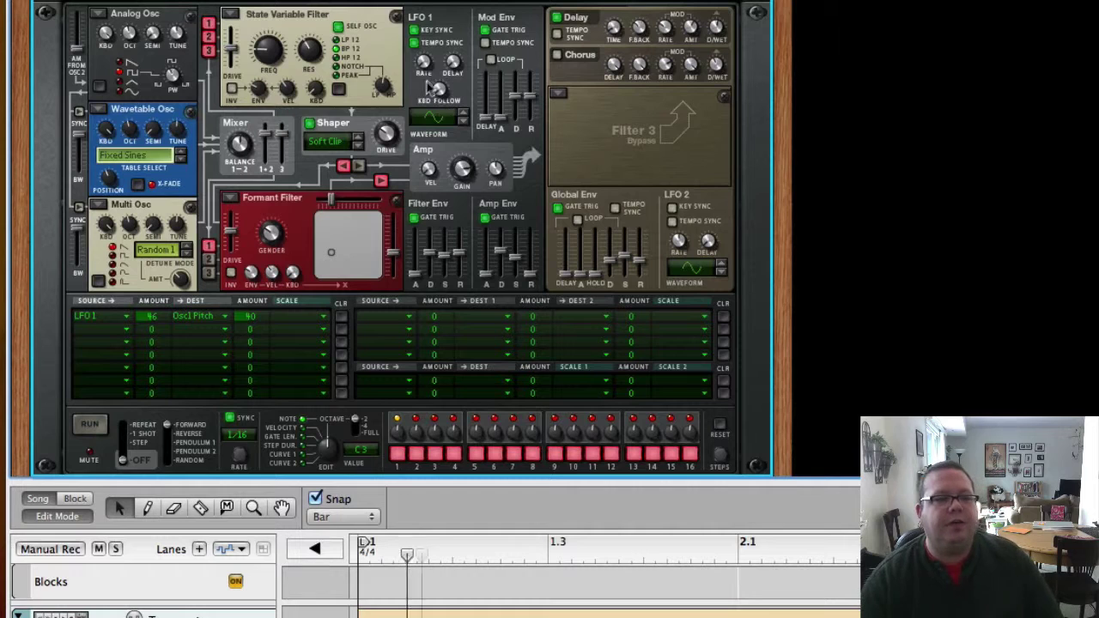
Adjust the LFO 1 rate and try it with Tempo Sync switched off
drag(427, 71, 416, 75)
click(414, 42)
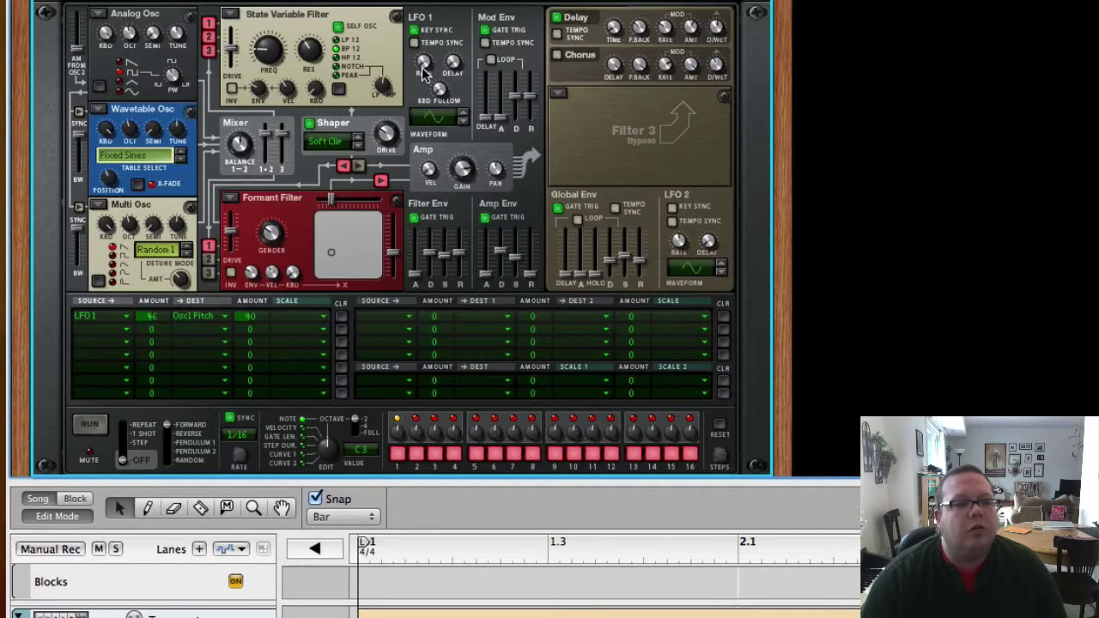
mouse_move(424, 76)
mouse_down()
mouse_move(423, 9)
mouse_move(422, 86)
mouse_move(421, 67)
mouse_up()
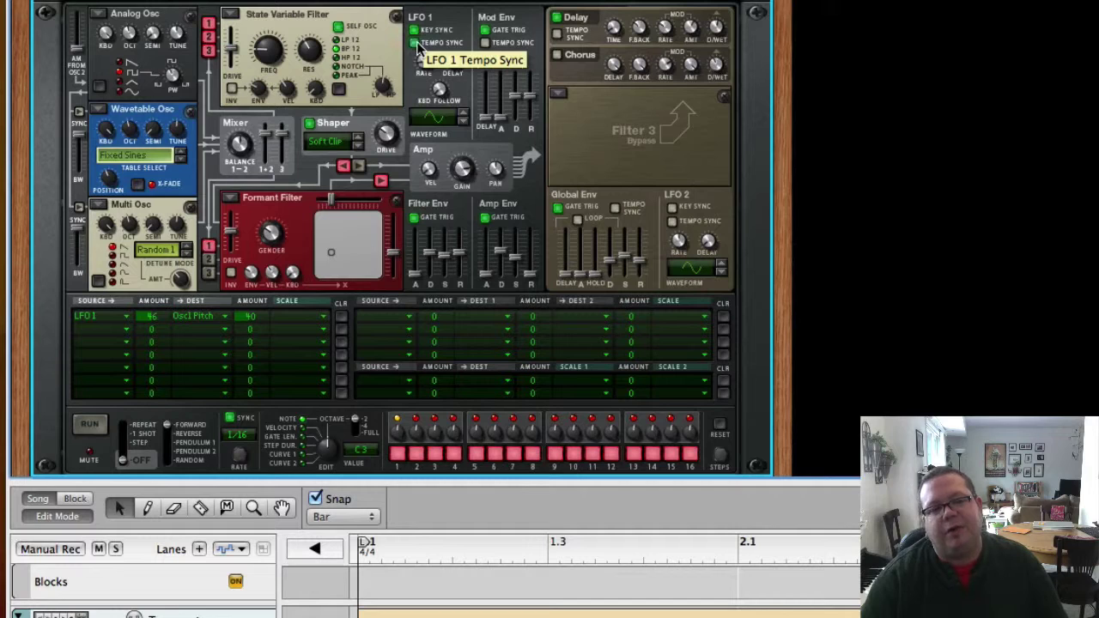
Turn LFO 1's Tempo Sync back on and adjust the LFO 1 rate, playing the sound to hear the change
click(415, 43)
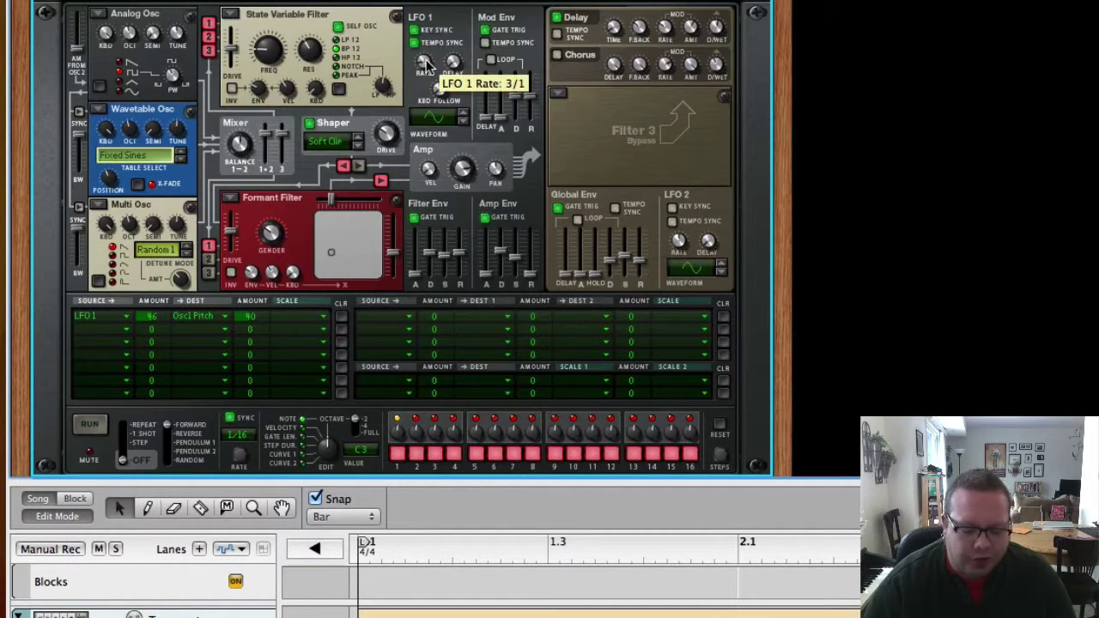
drag(427, 65, 414, 24)
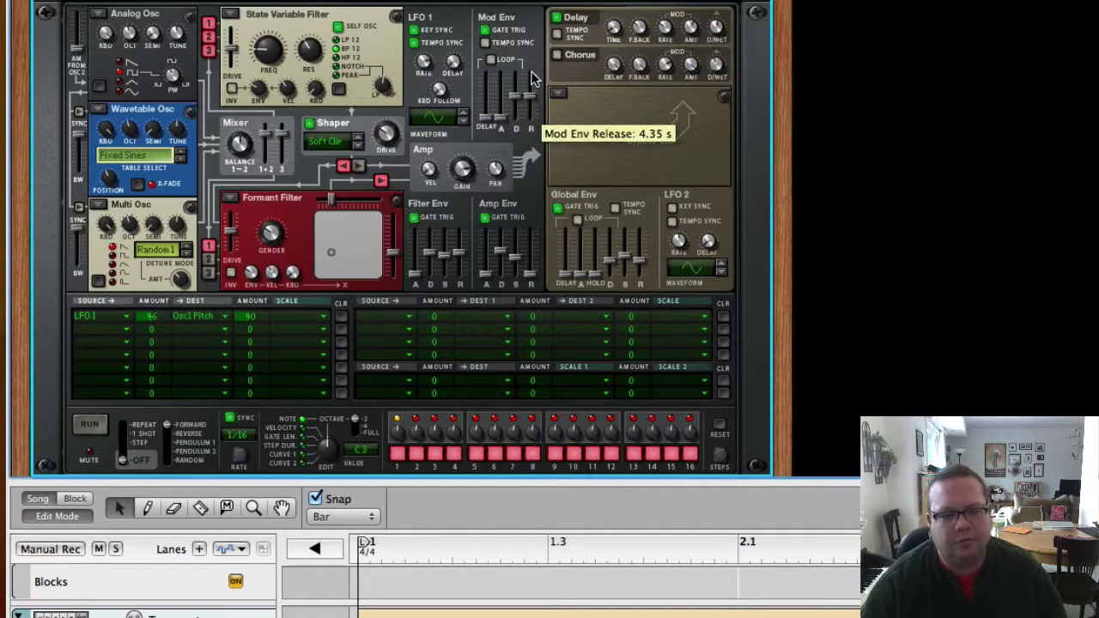
key(space)
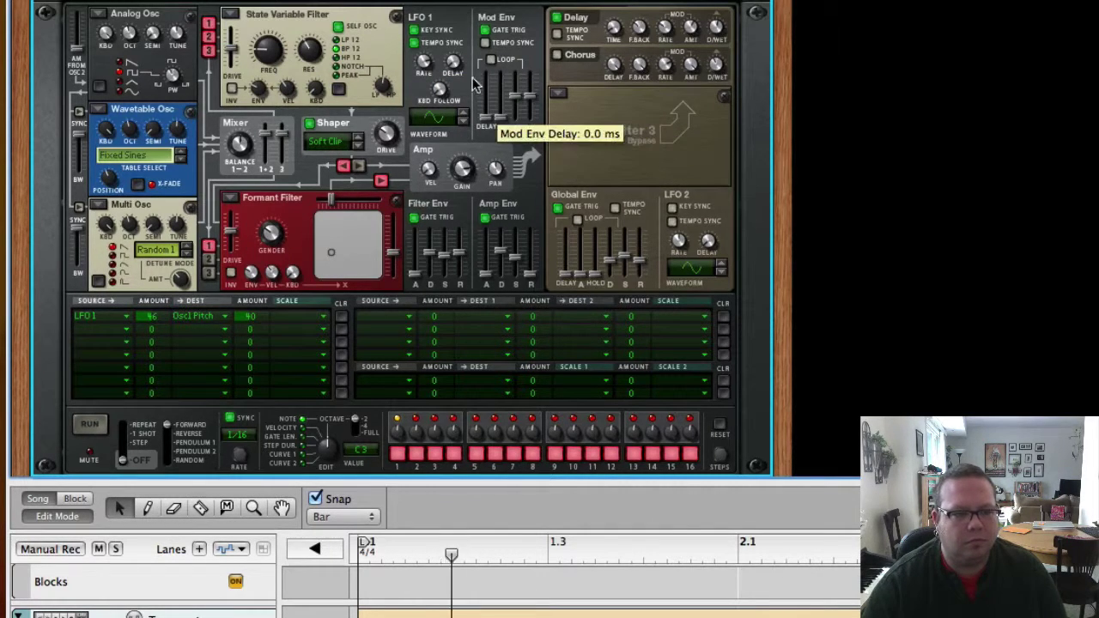
mouse_move(423, 65)
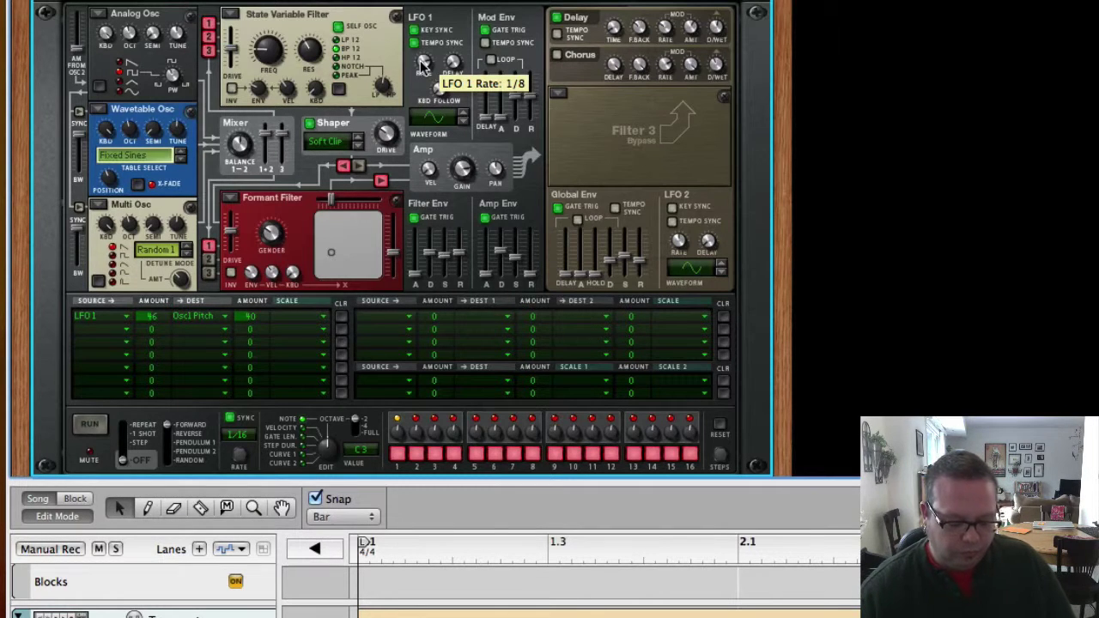
mouse_move(423, 65)
mouse_down()
mouse_move(419, 90)
mouse_move(420, 66)
mouse_up()
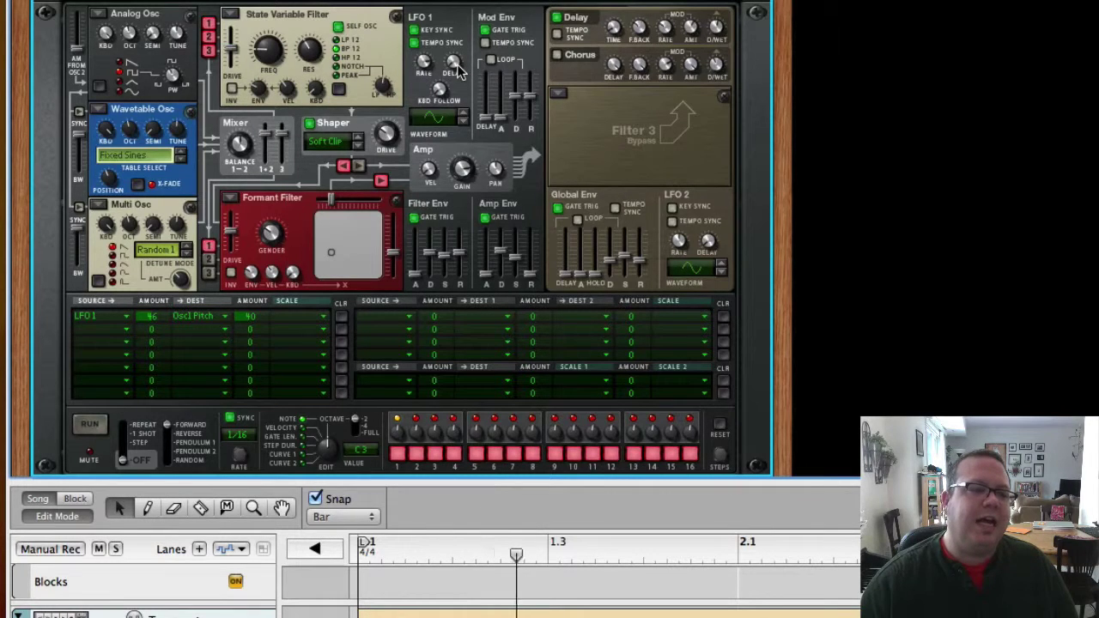
Raise LFO 1's delay, then reduce it again
mouse_move(458, 73)
mouse_move(459, 73)
mouse_down()
mouse_move(458, 47)
mouse_move(454, 94)
mouse_move(453, 69)
mouse_up()
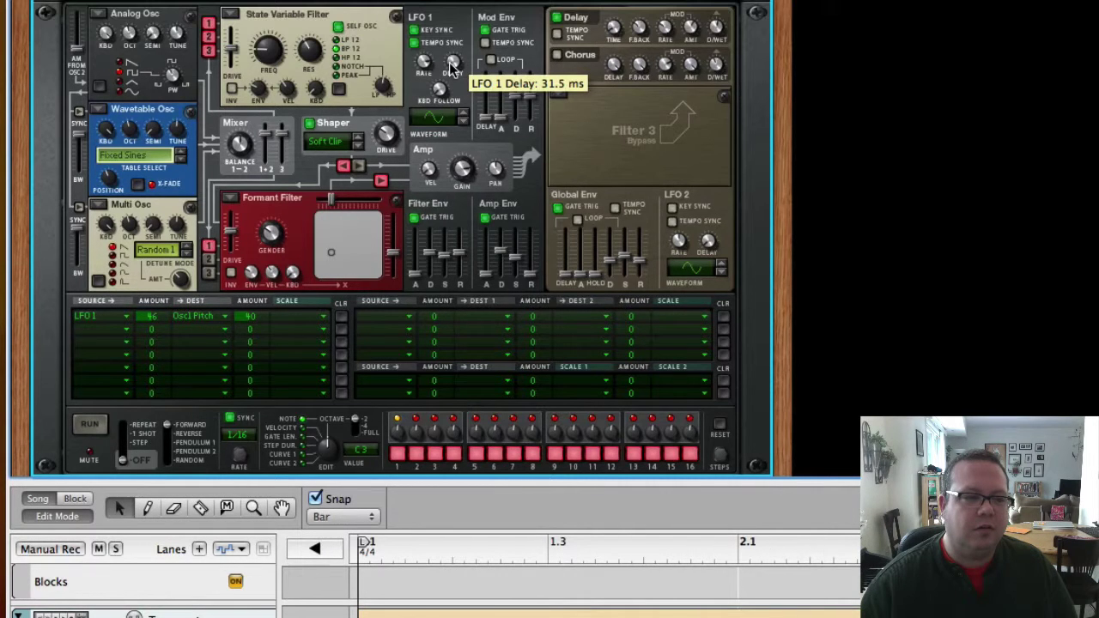
drag(450, 66, 448, 19)
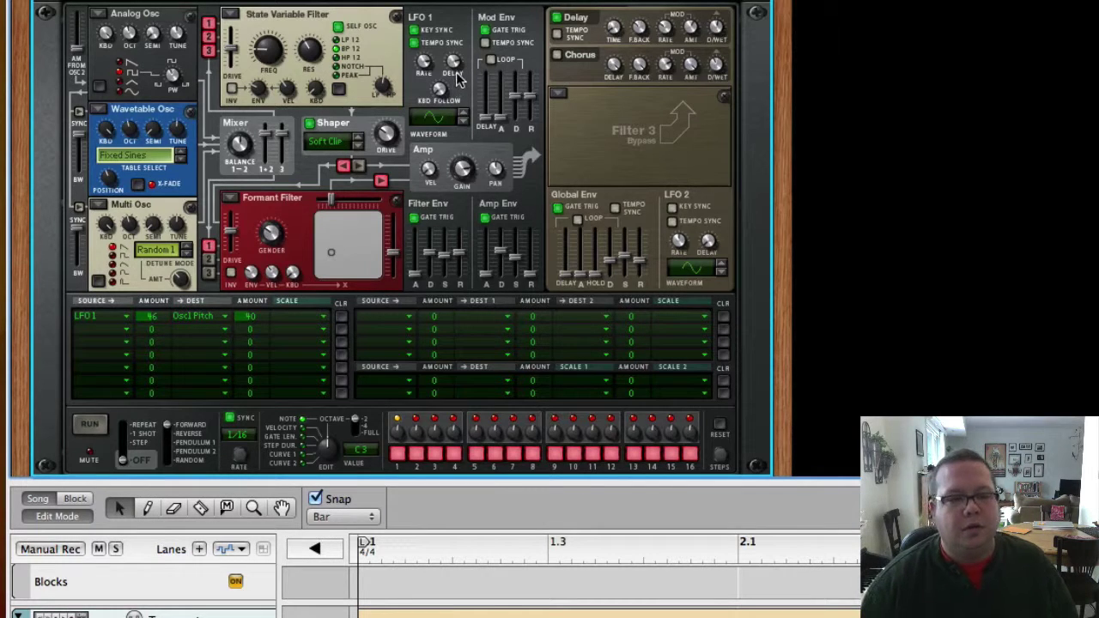
drag(460, 77, 459, 131)
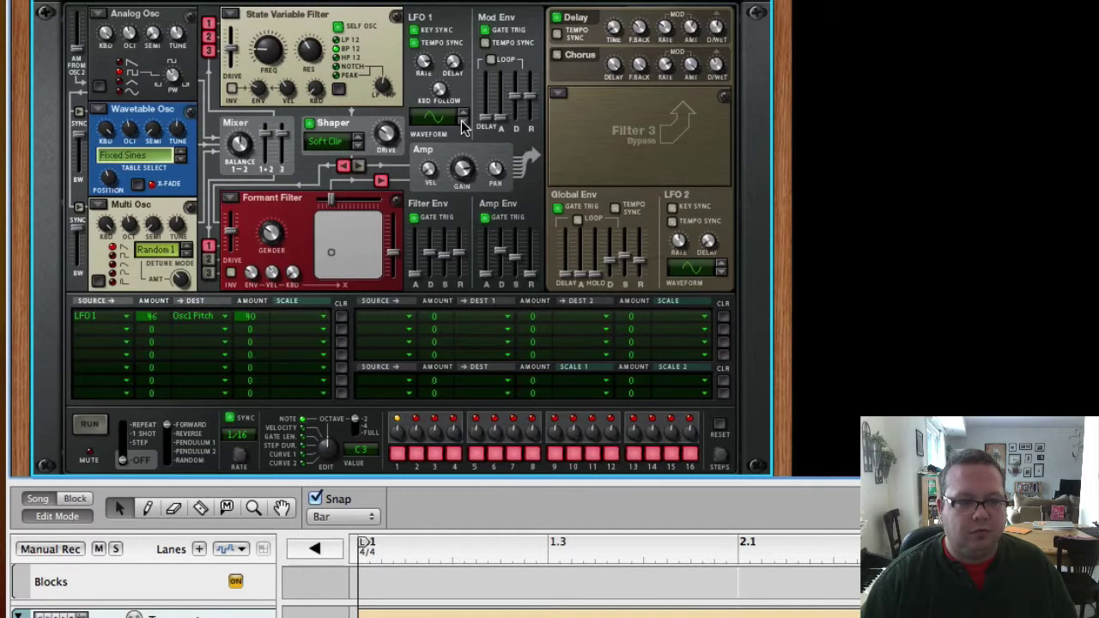
Play the sound while stepping through LFO 1's other waveforms, then return the waveform to the sine
key(space)
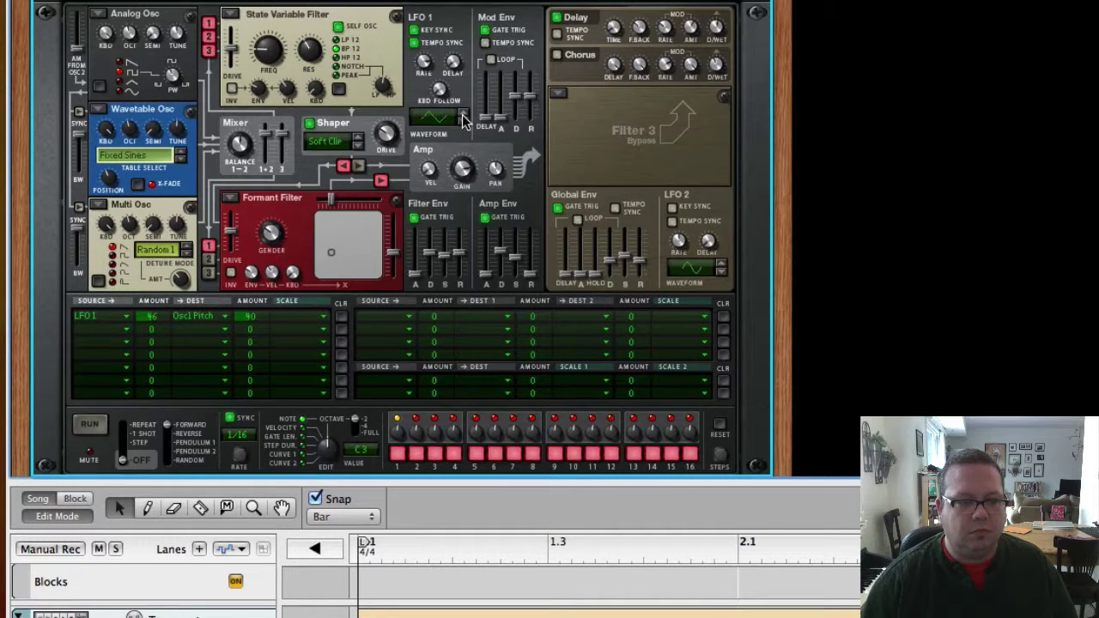
click(464, 119)
click(464, 119)
click(464, 120)
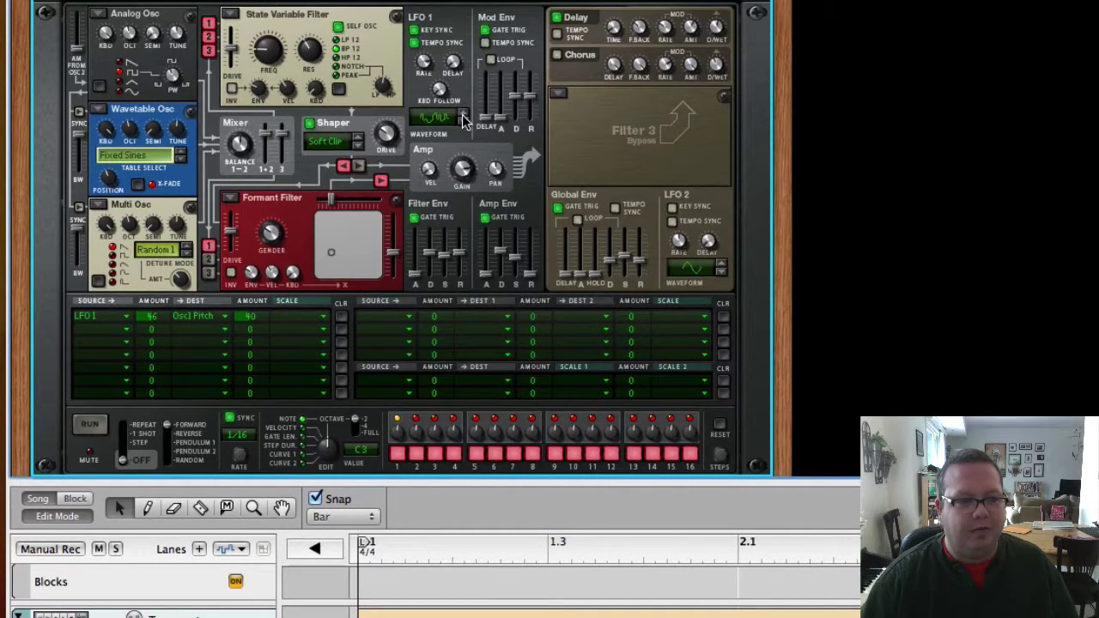
click(464, 119)
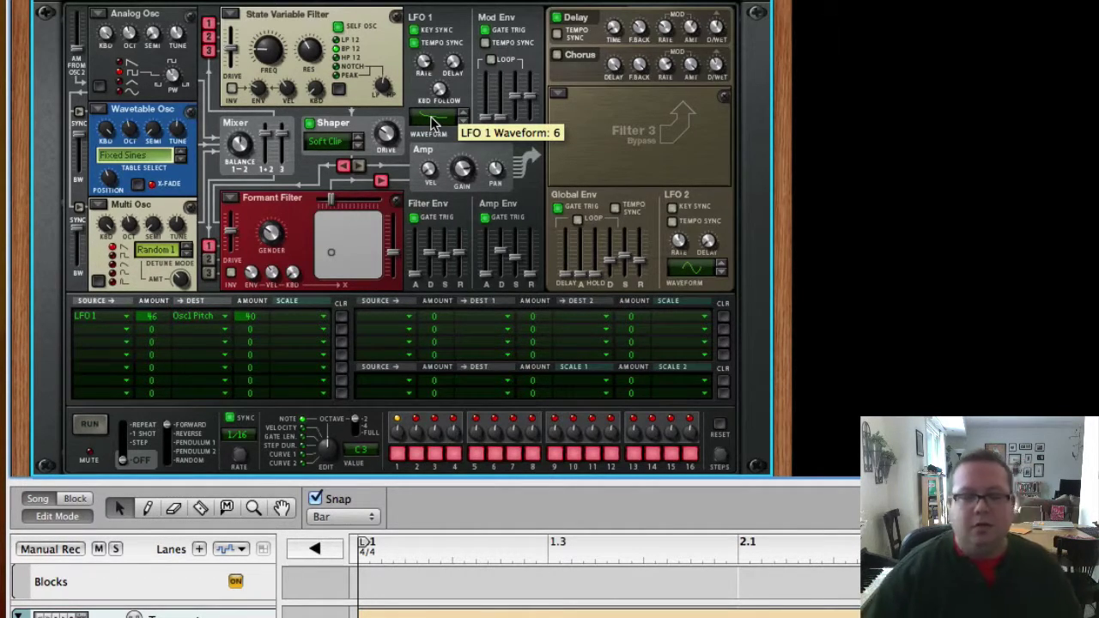
click(464, 117)
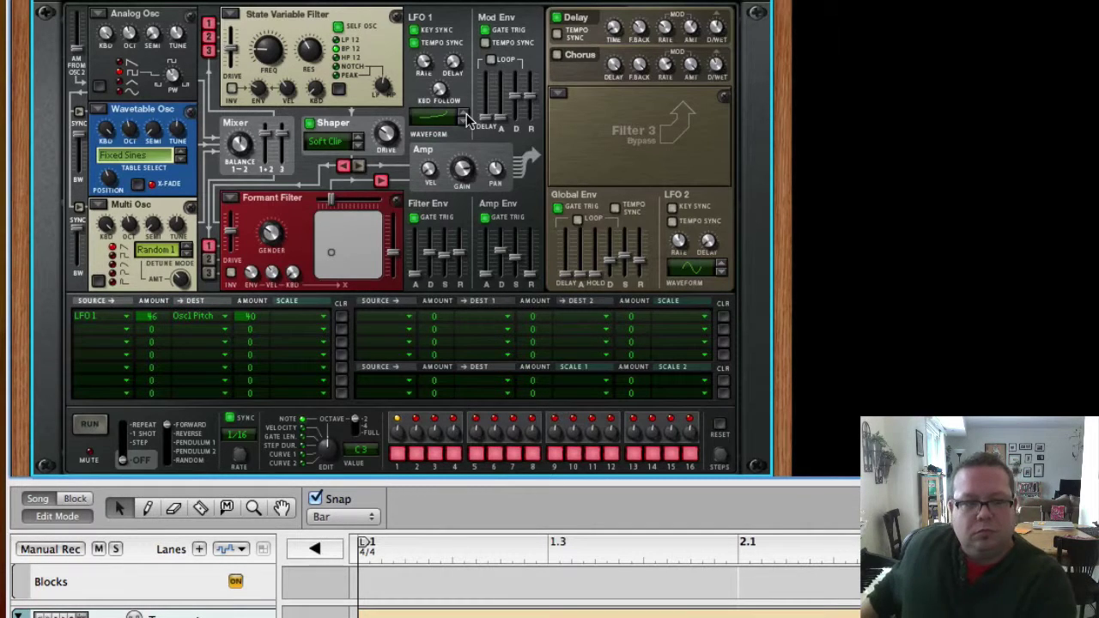
click(466, 115)
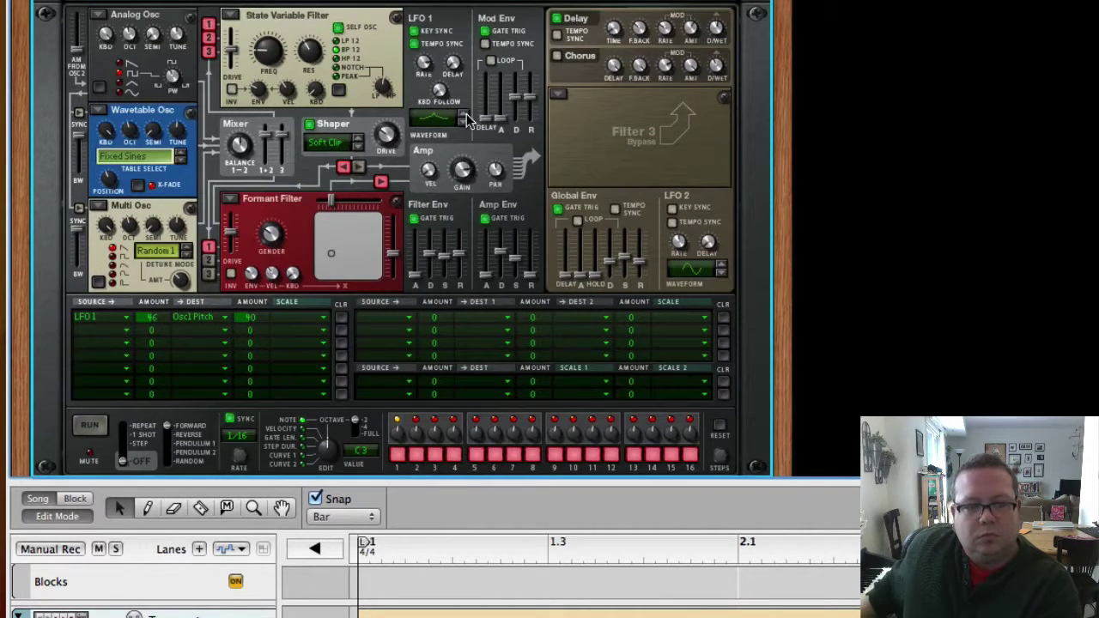
click(467, 115)
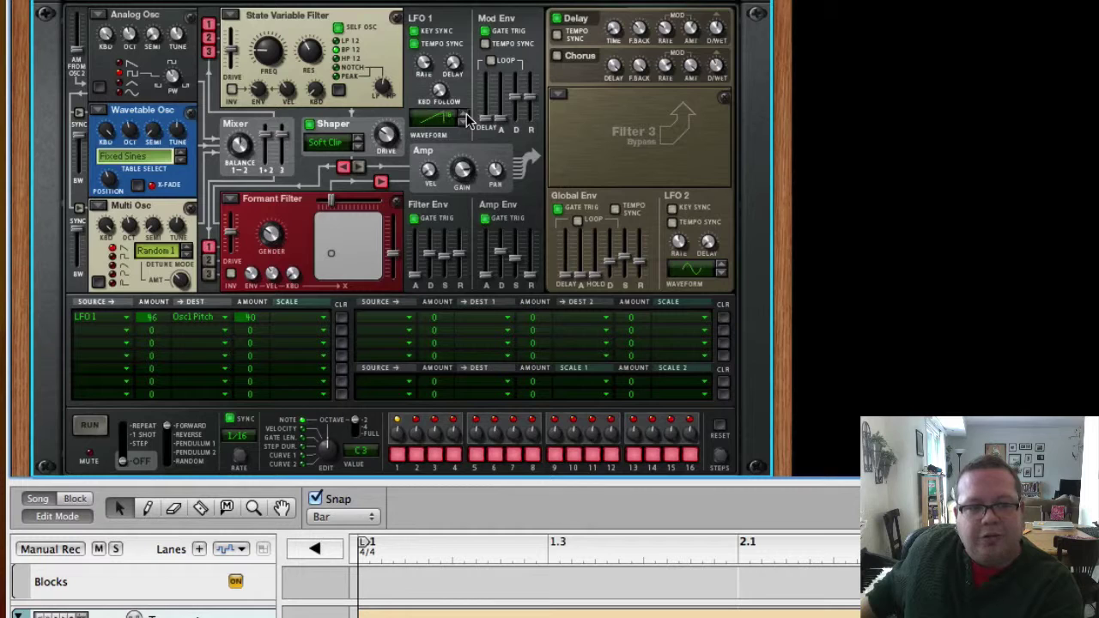
click(466, 118)
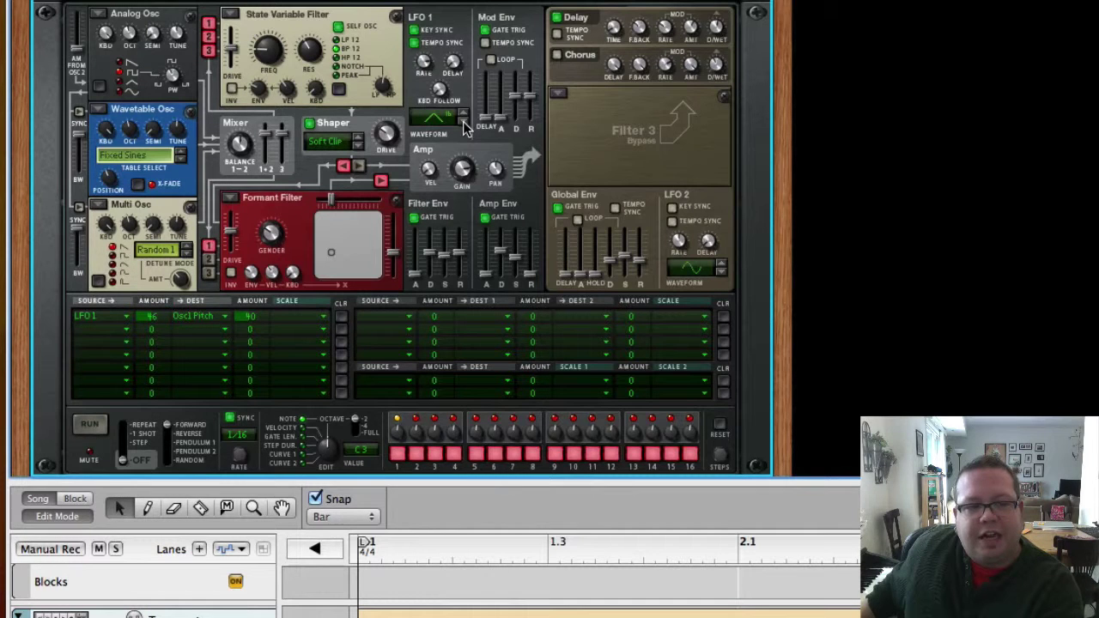
click(463, 123)
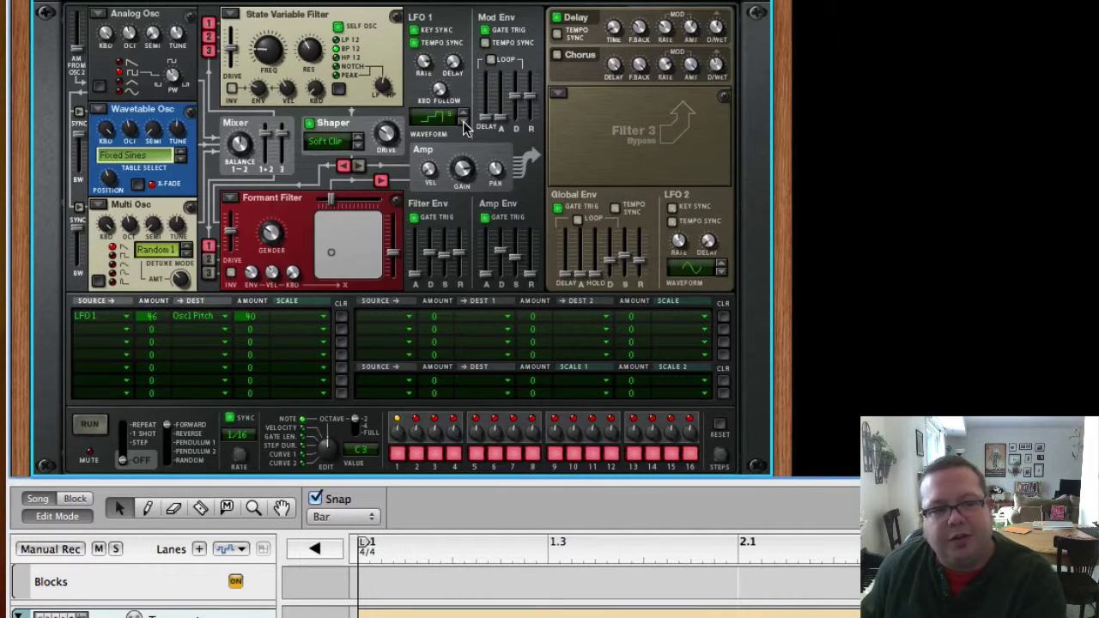
click(463, 124)
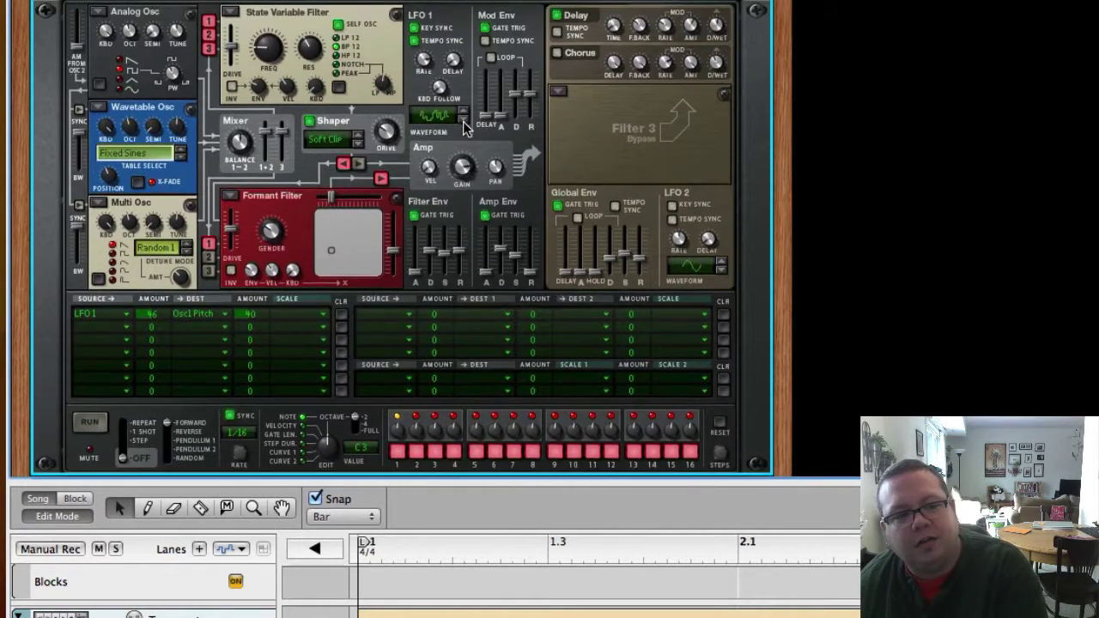
click(463, 124)
click(463, 123)
click(463, 124)
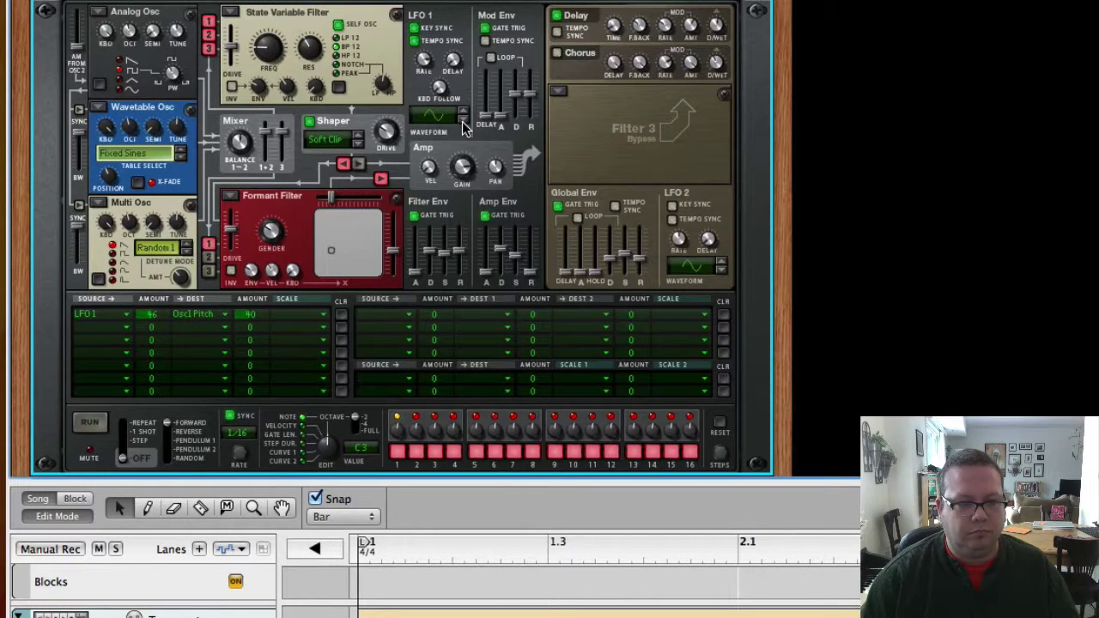
Compare the sound with the Delay effect switched off and back on during playback, and try the delay time
key(space)
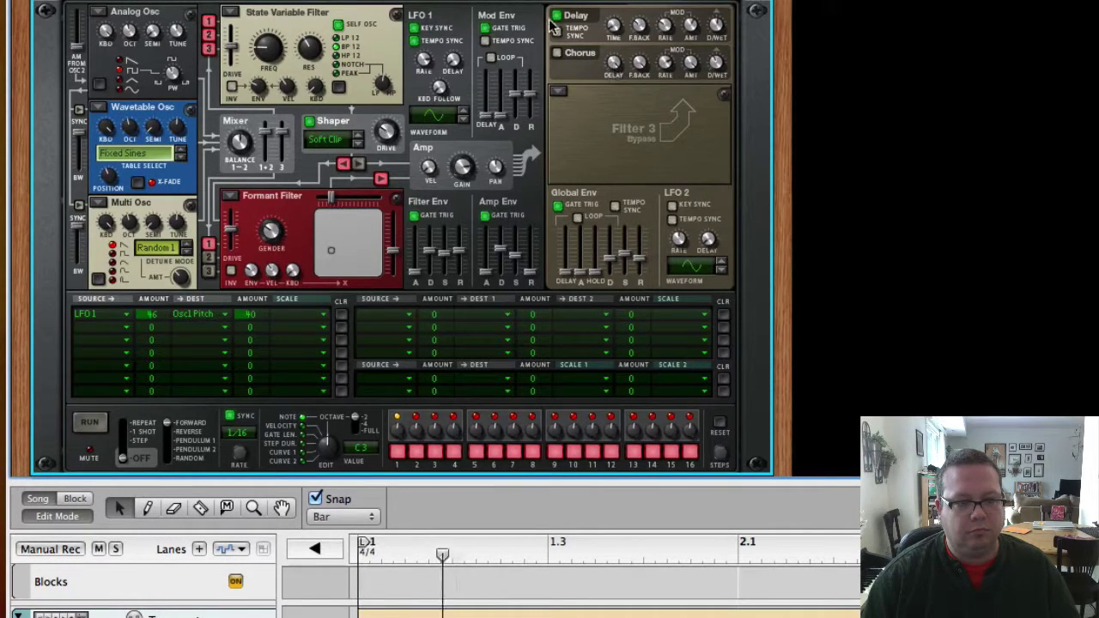
click(557, 16)
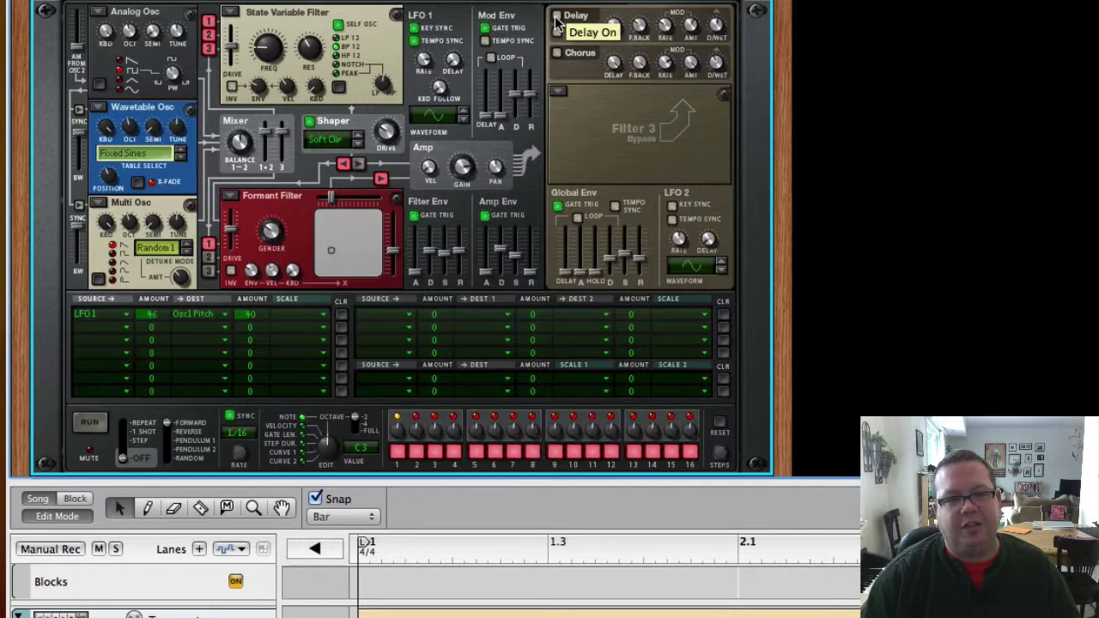
click(556, 16)
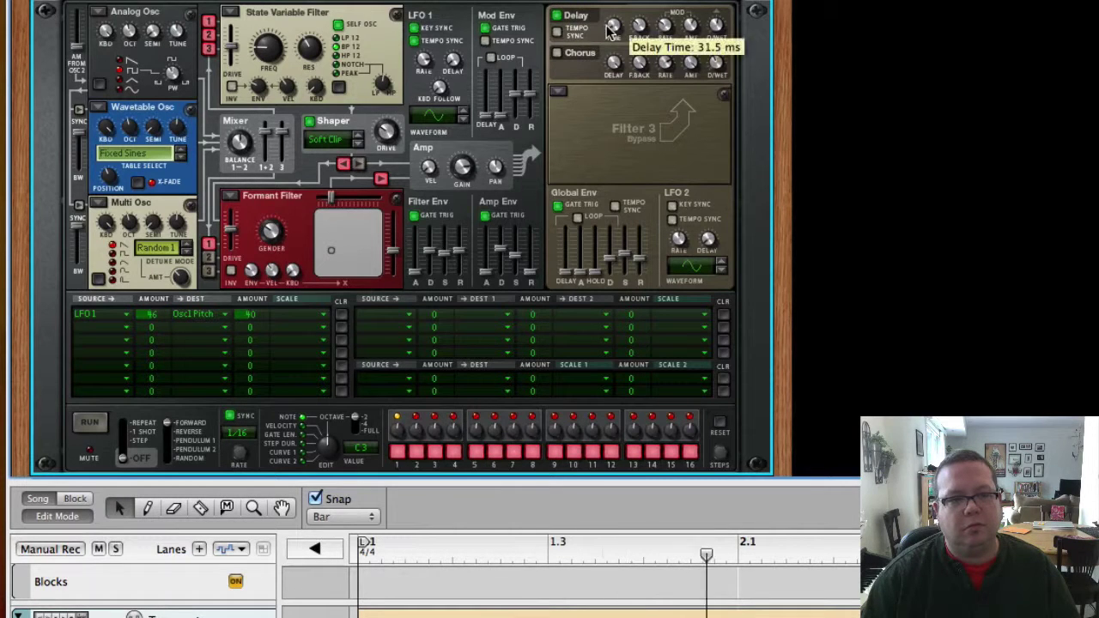
mouse_move(607, 30)
mouse_down()
mouse_move(607, 43)
mouse_move(606, 30)
mouse_up()
key(space)
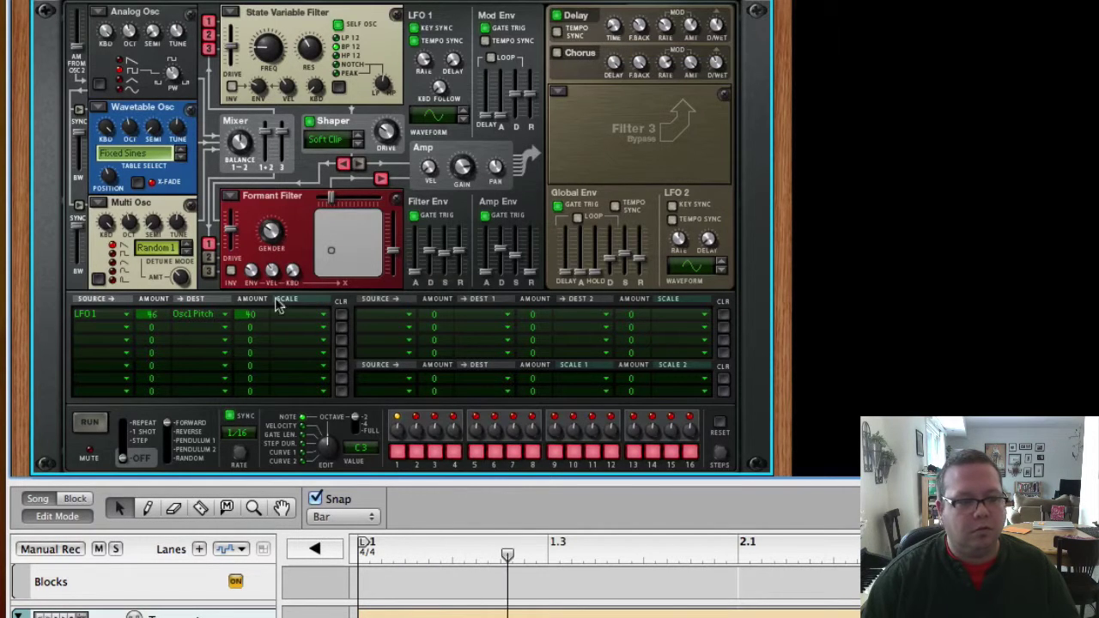
Examine the destinations available for the first modulation row, including the Osc 1 and Filter 1 parameters
click(223, 319)
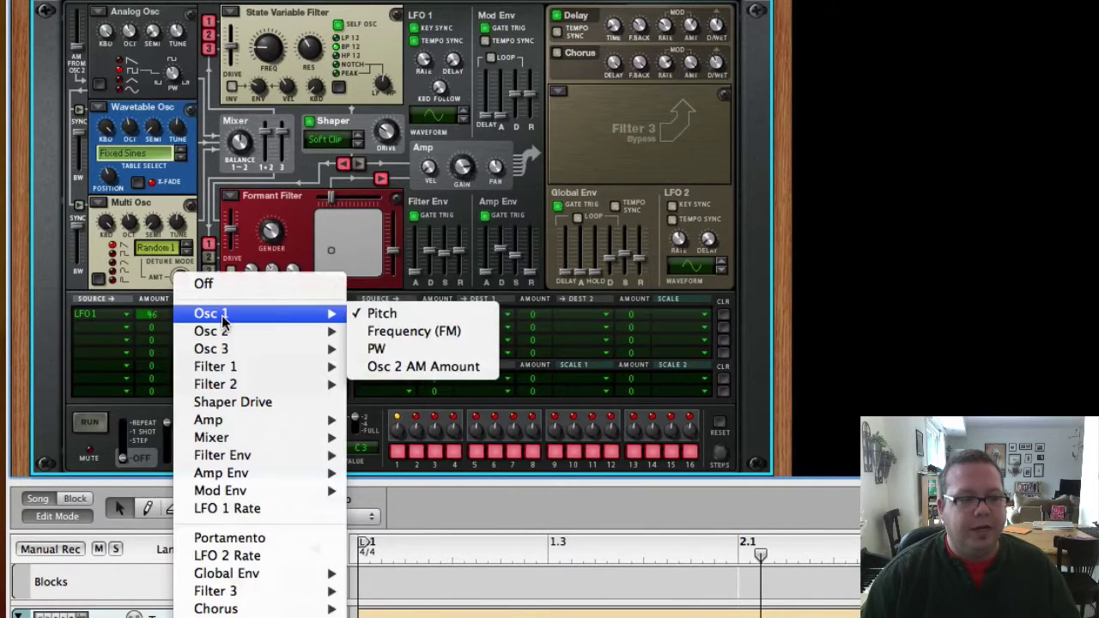
mouse_move(224, 367)
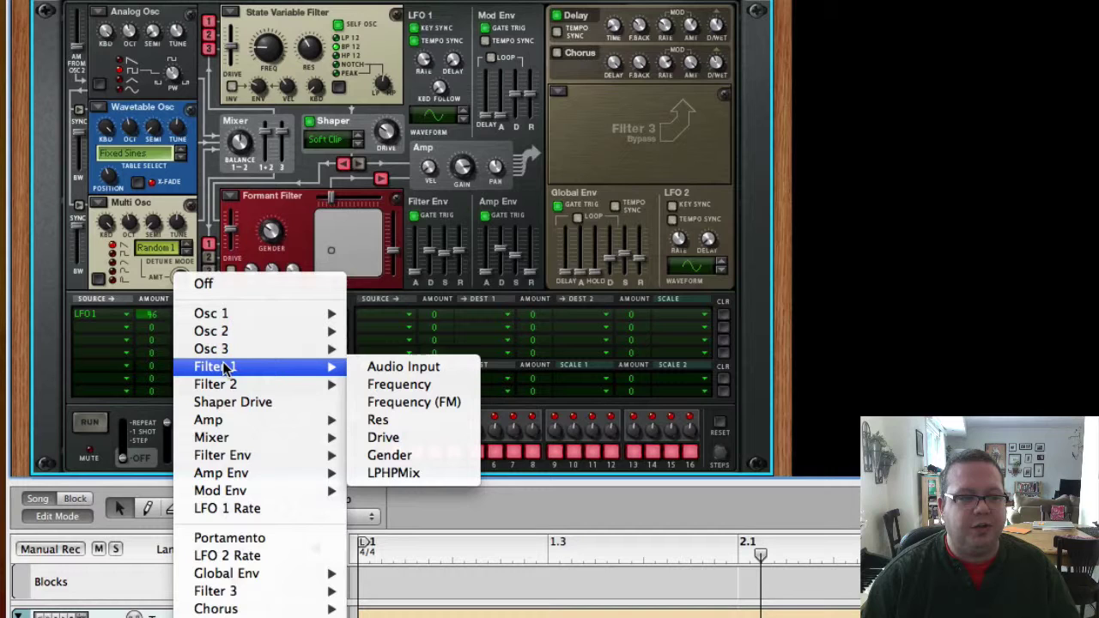
mouse_move(239, 337)
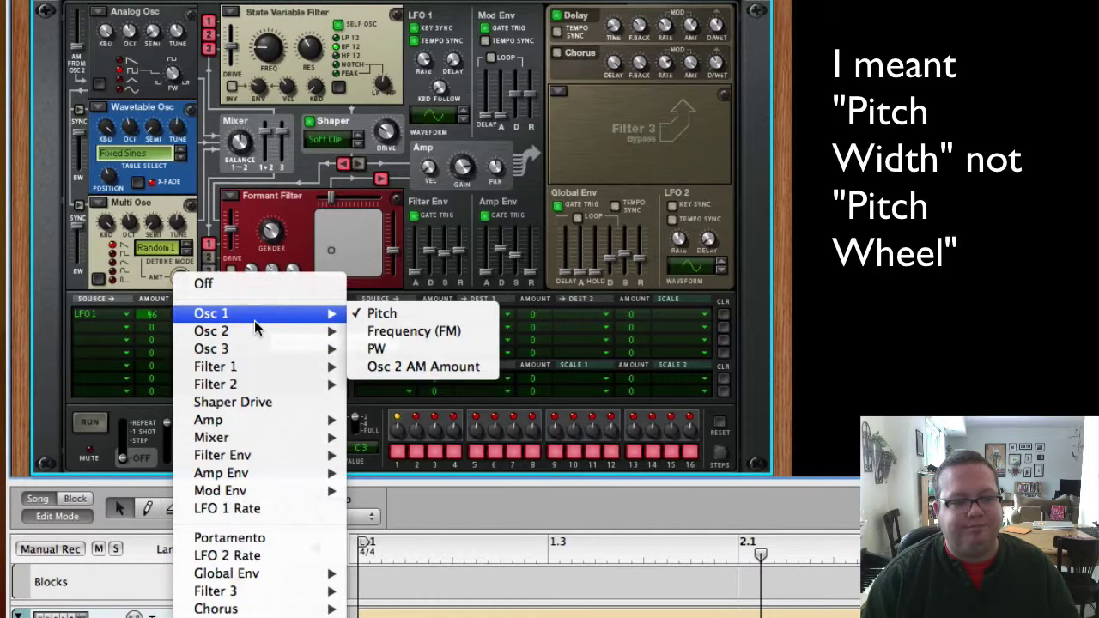
key(Escape)
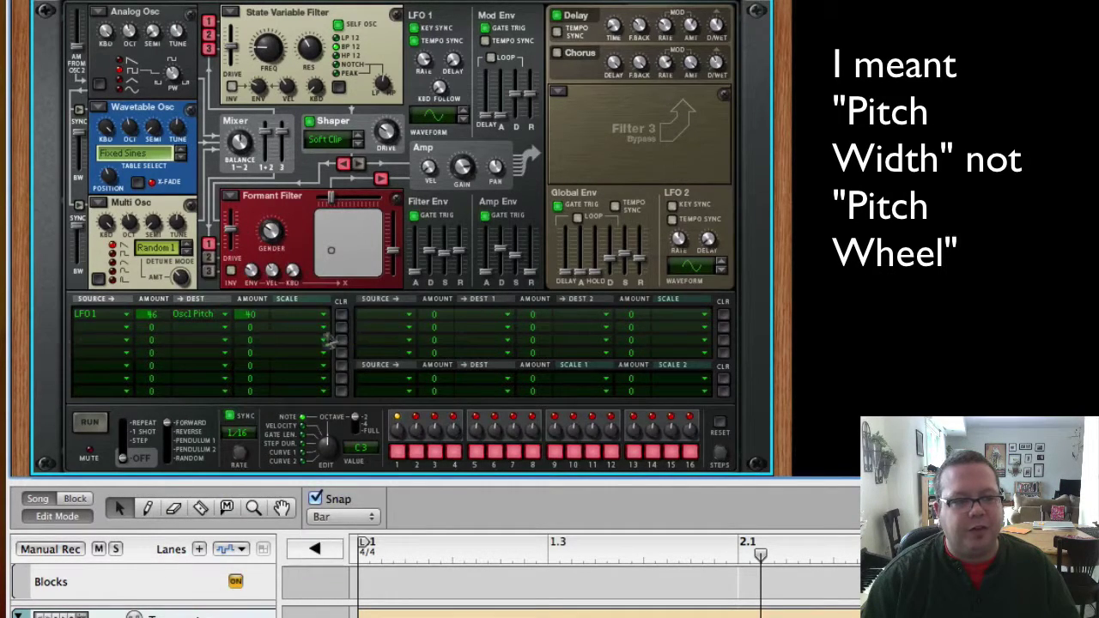
Set the second modulation row's source to LFO 2 and turn on LFO 2's Tempo Sync, leaving its Key Sync off
click(126, 328)
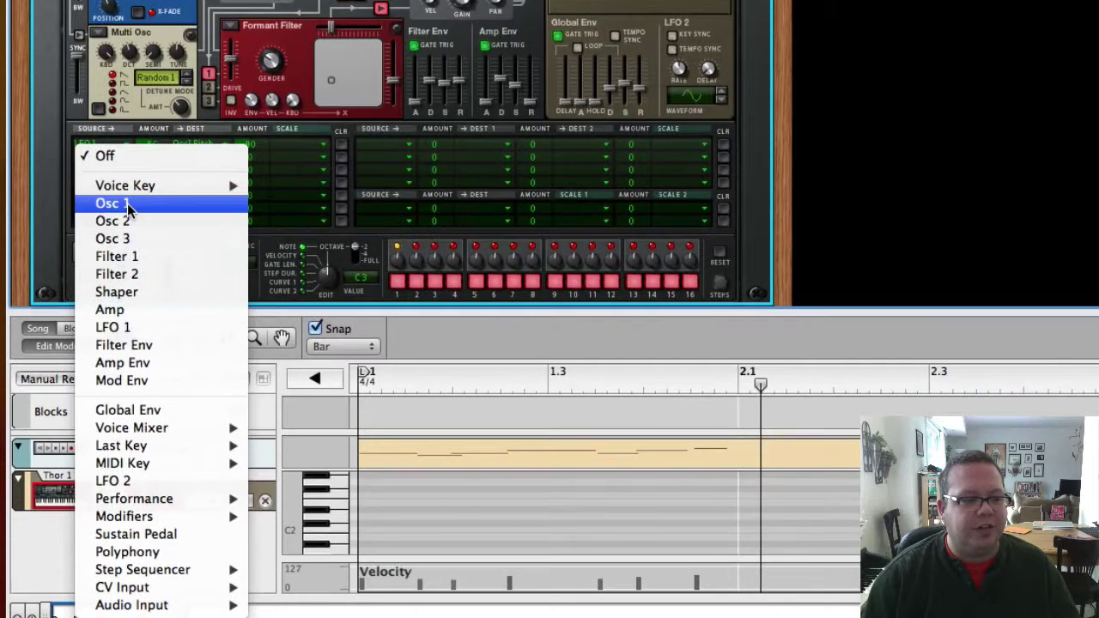
click(155, 481)
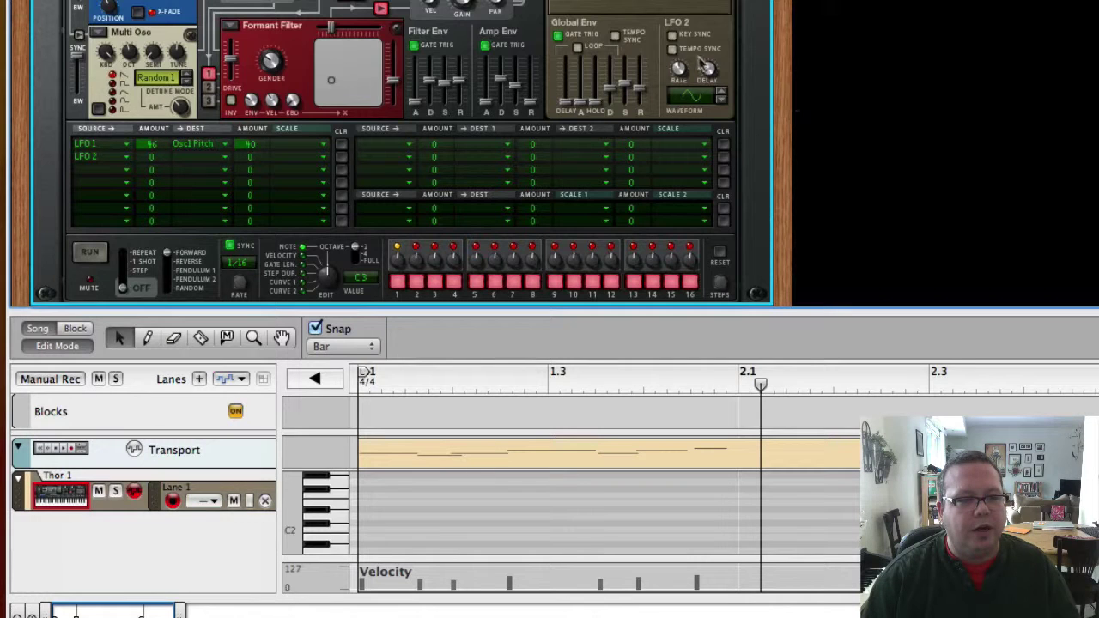
click(672, 35)
click(672, 49)
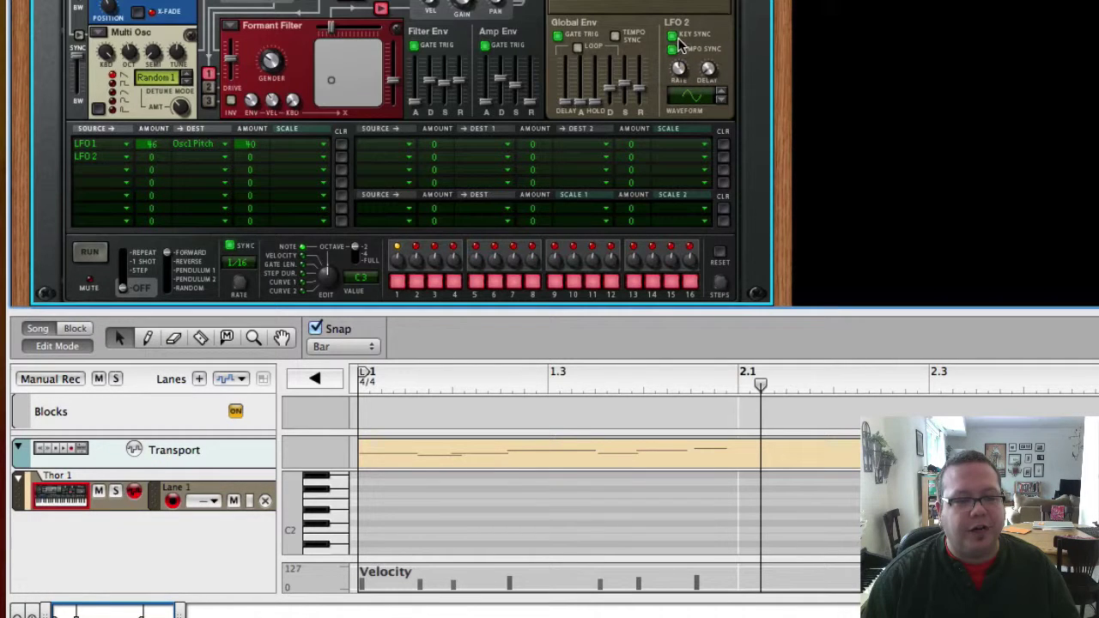
click(672, 35)
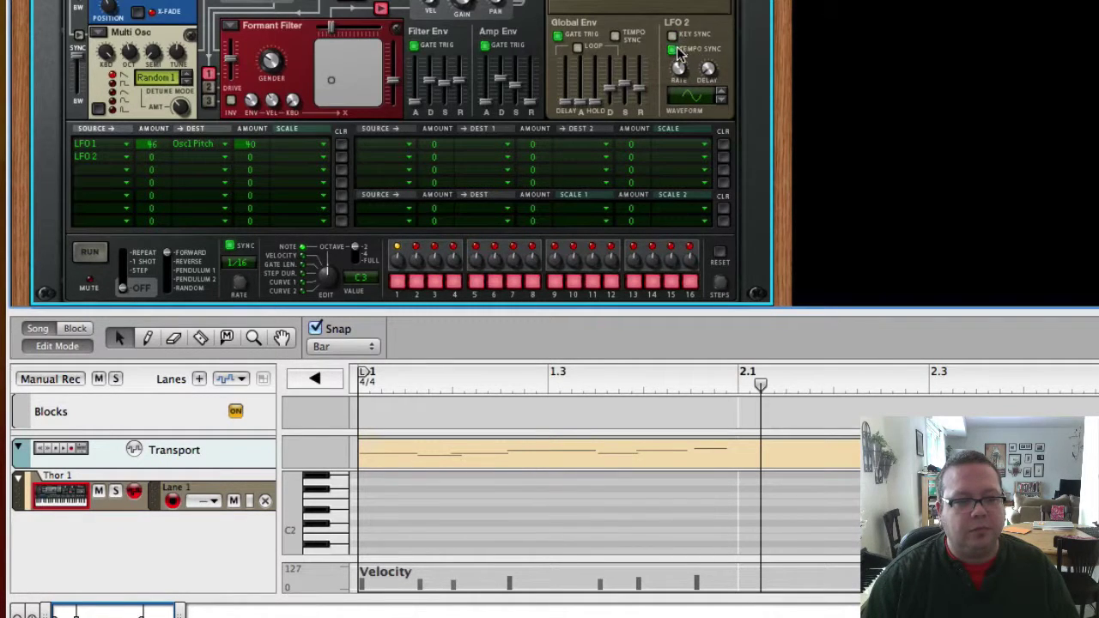
Route the second modulation row to Osc 2 Frequency (FM) with a destination amount of 53 and a scale amount of 62
drag(151, 156, 151, 110)
click(221, 157)
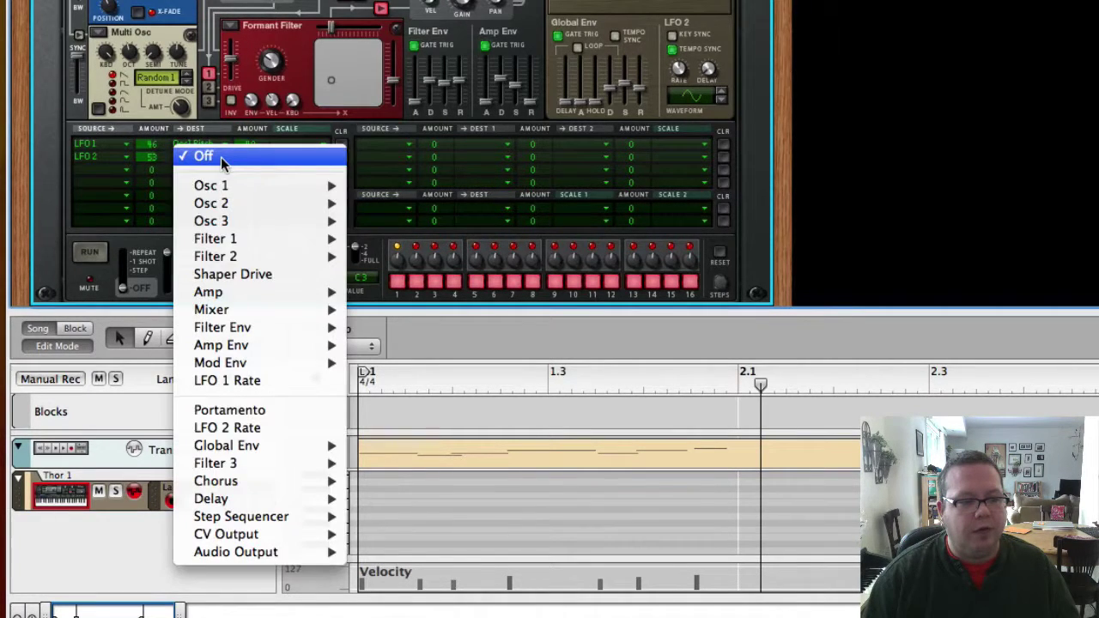
mouse_move(225, 203)
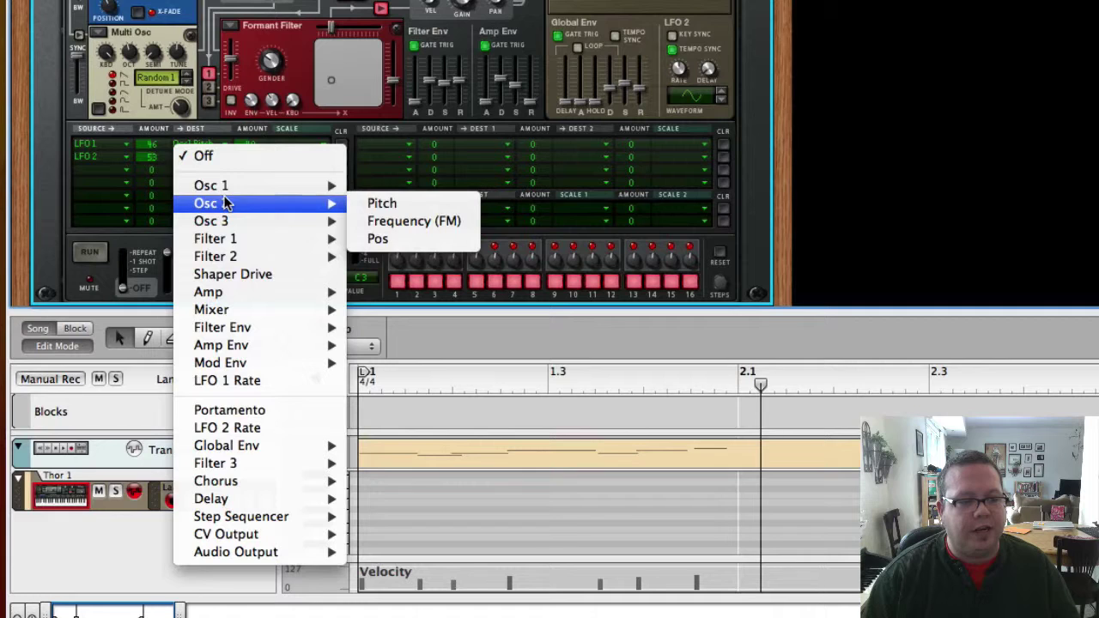
click(405, 220)
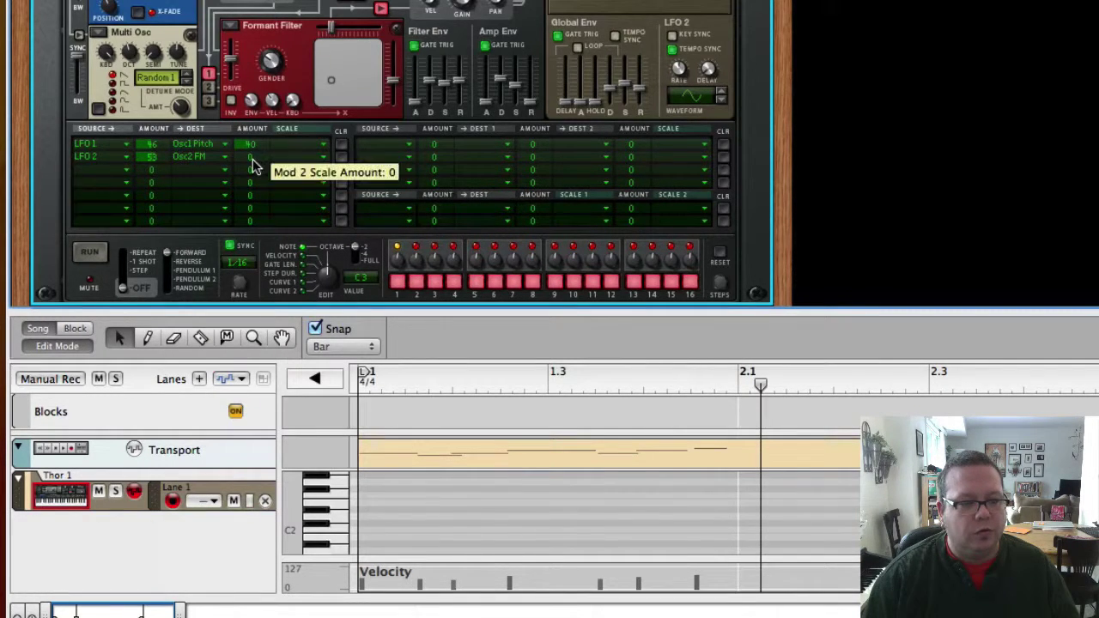
drag(251, 158, 251, 145)
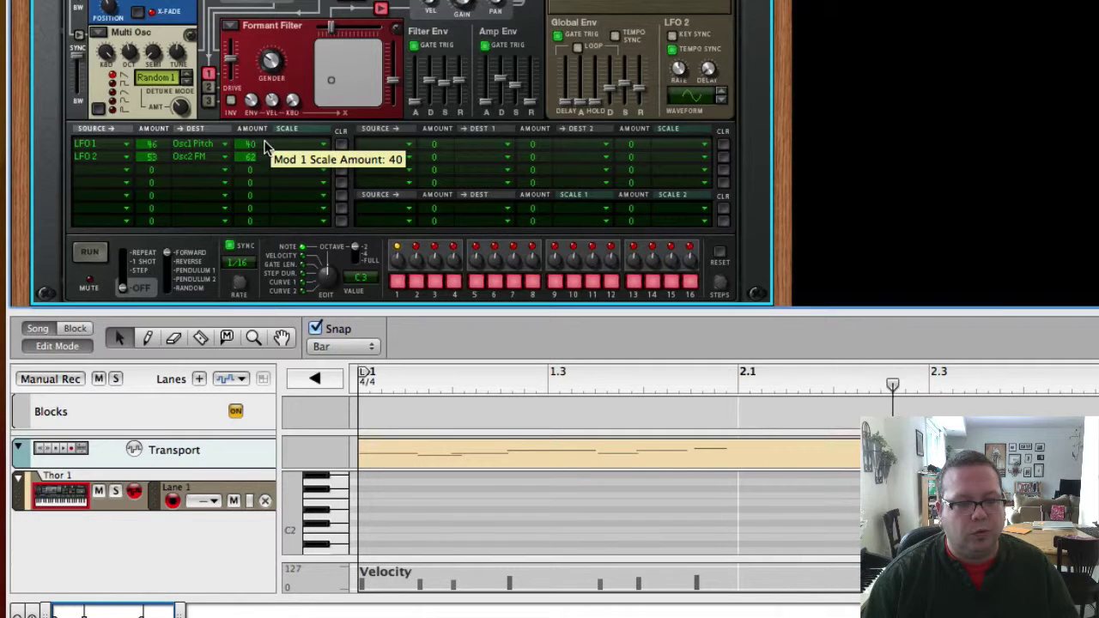
Adjust the LFO 2 rate and turn on LFO 2's Key Sync during playback
drag(679, 75, 676, 28)
click(671, 39)
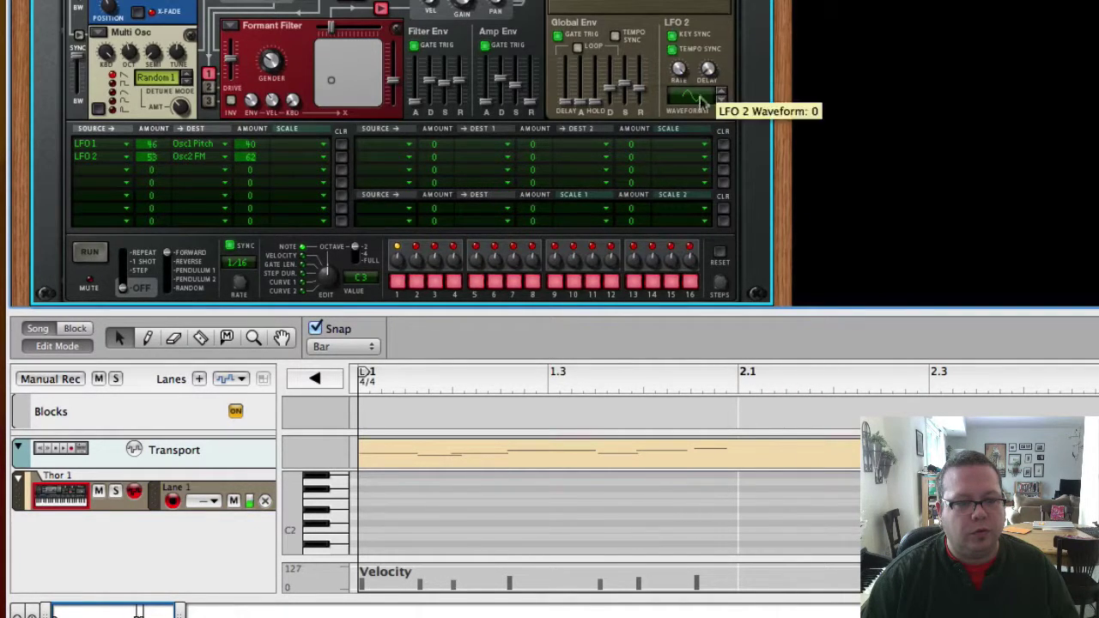
Try another waveform for LFO 2, return it to the sine wave, and adjust the LFO 2 rate
click(719, 94)
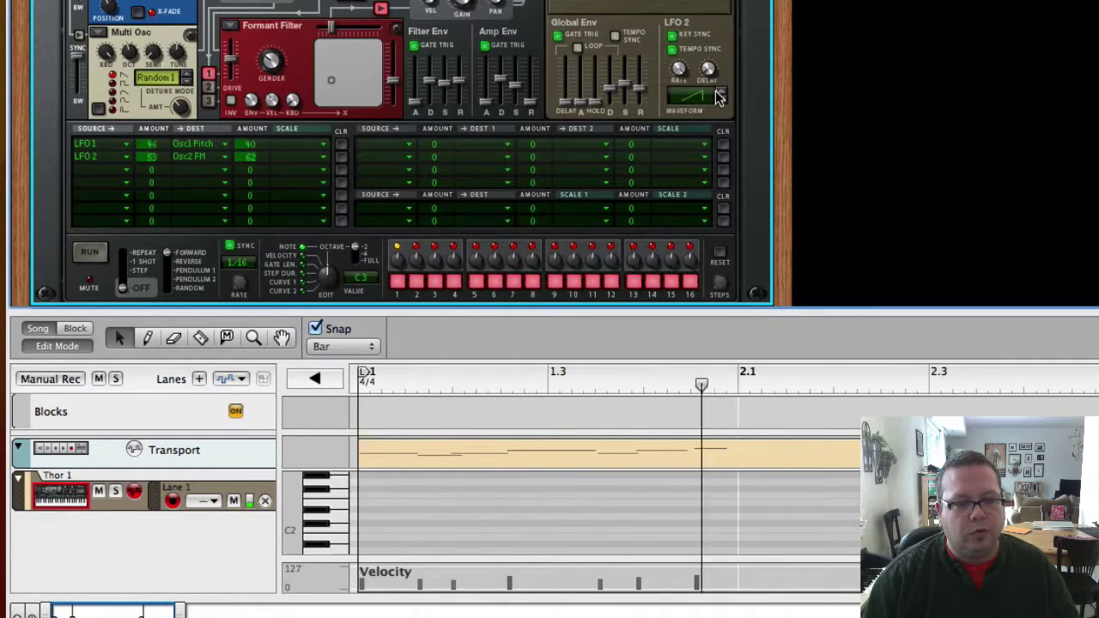
click(719, 95)
click(721, 409)
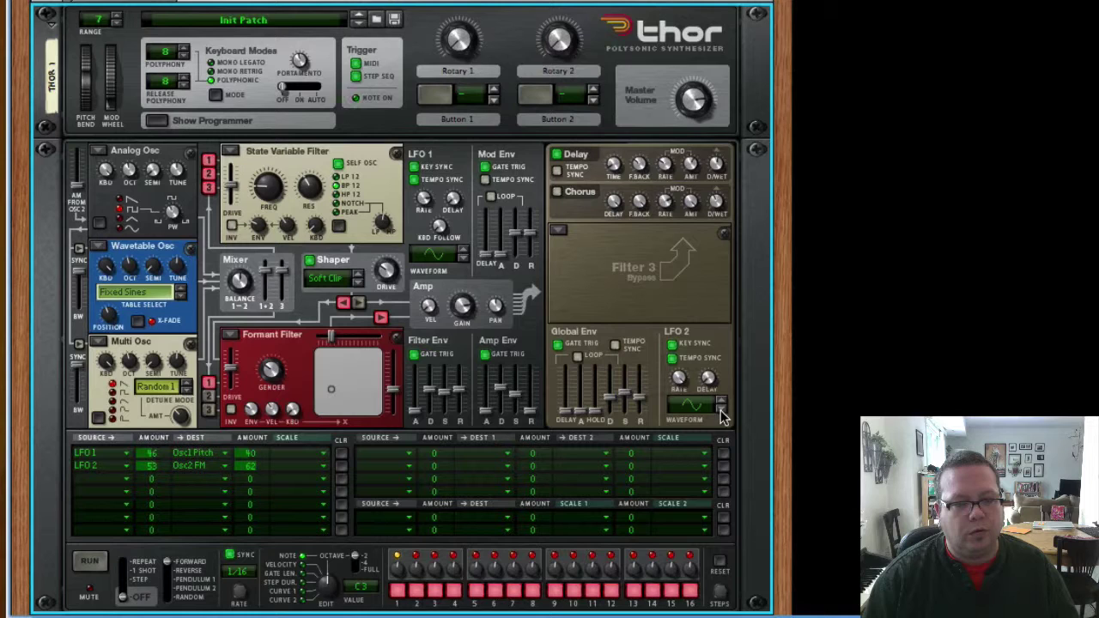
mouse_move(678, 378)
mouse_down()
mouse_move(687, 434)
mouse_move(678, 373)
mouse_up()
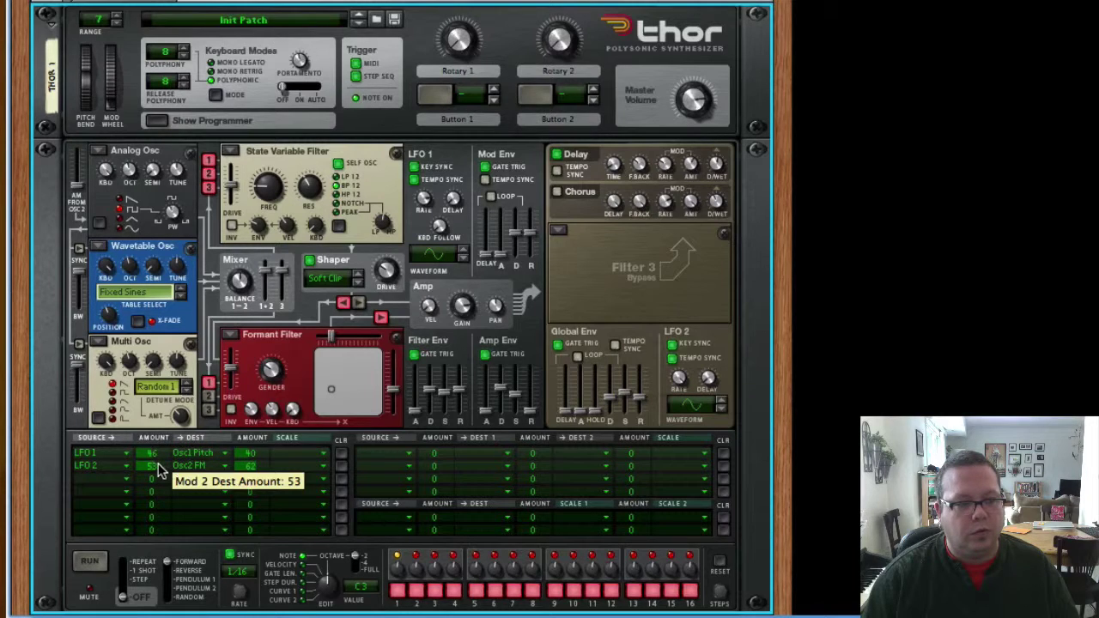
Set the second modulation row's destination amount and scale amount to 100 and its destination to Osc 1 Frequency (FM)
drag(158, 470, 158, 455)
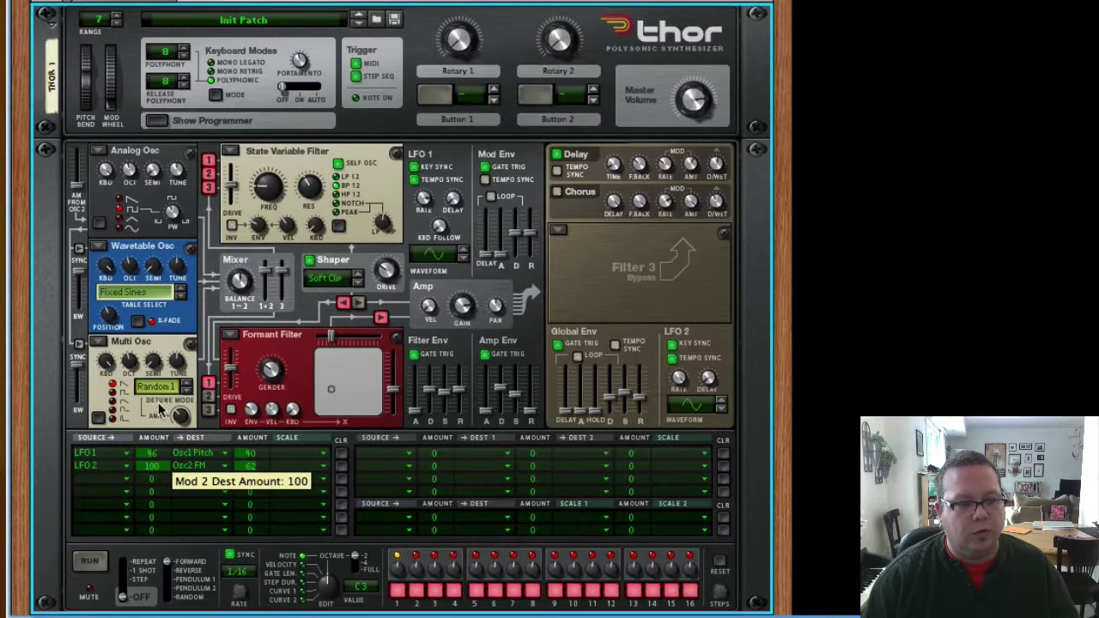
drag(243, 472, 245, 434)
click(221, 472)
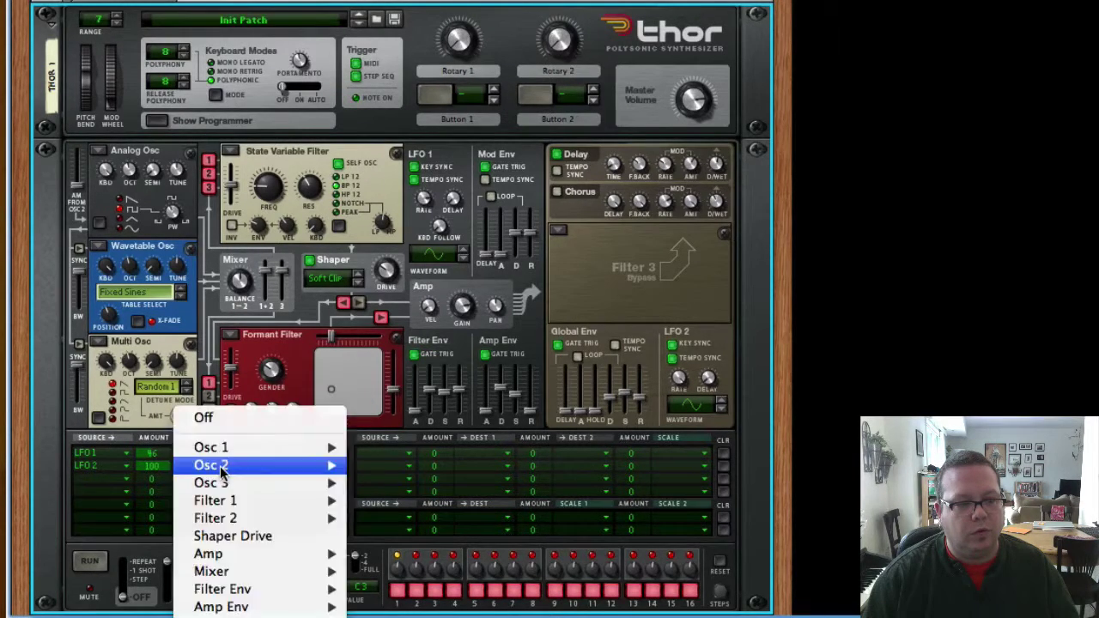
mouse_move(221, 447)
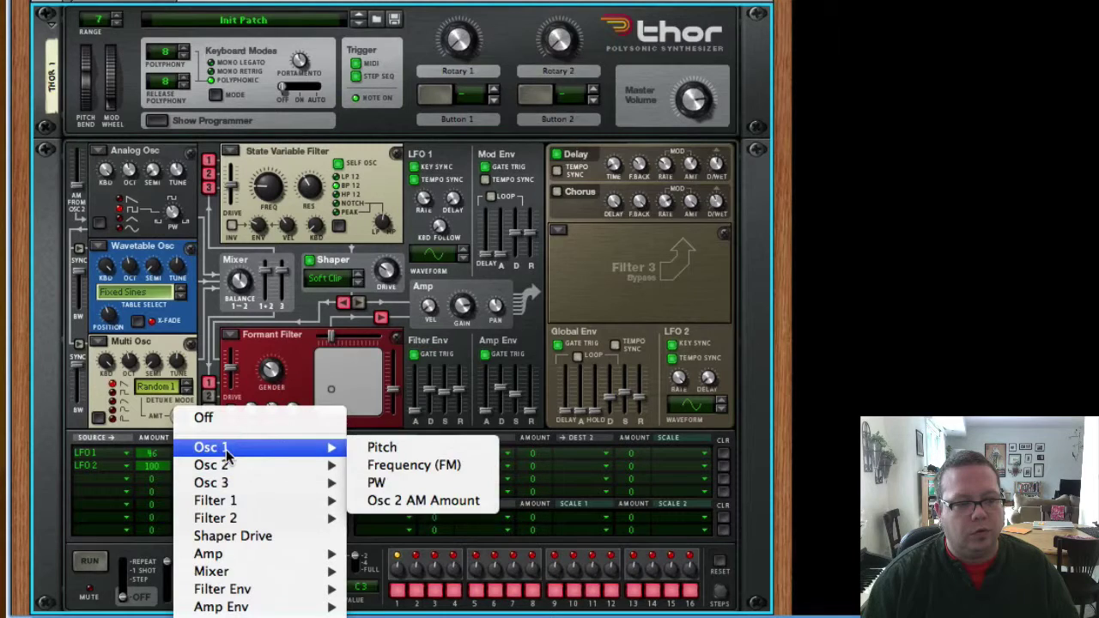
click(388, 466)
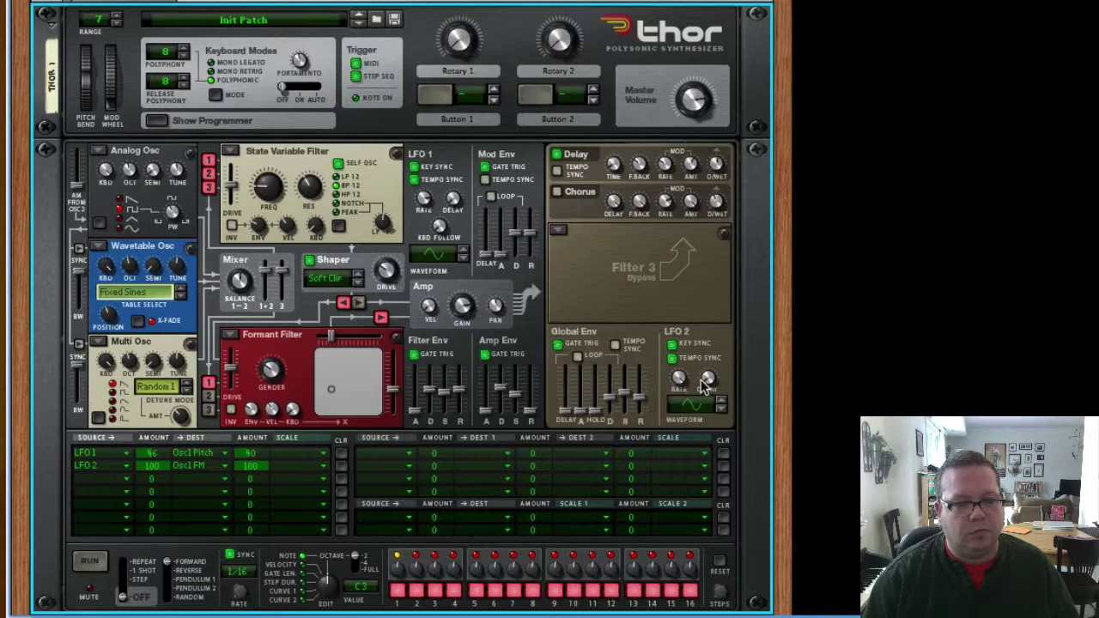
Adjust LFO 2's rate and delay, and switch its waveform to the triangle wave
drag(679, 379, 680, 435)
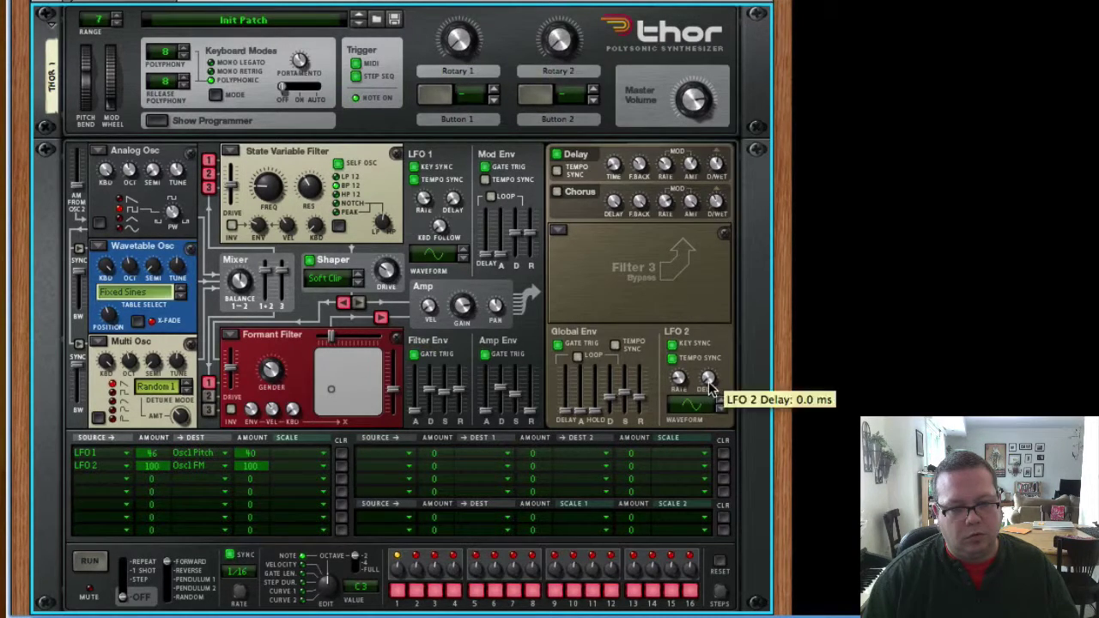
drag(708, 382, 708, 404)
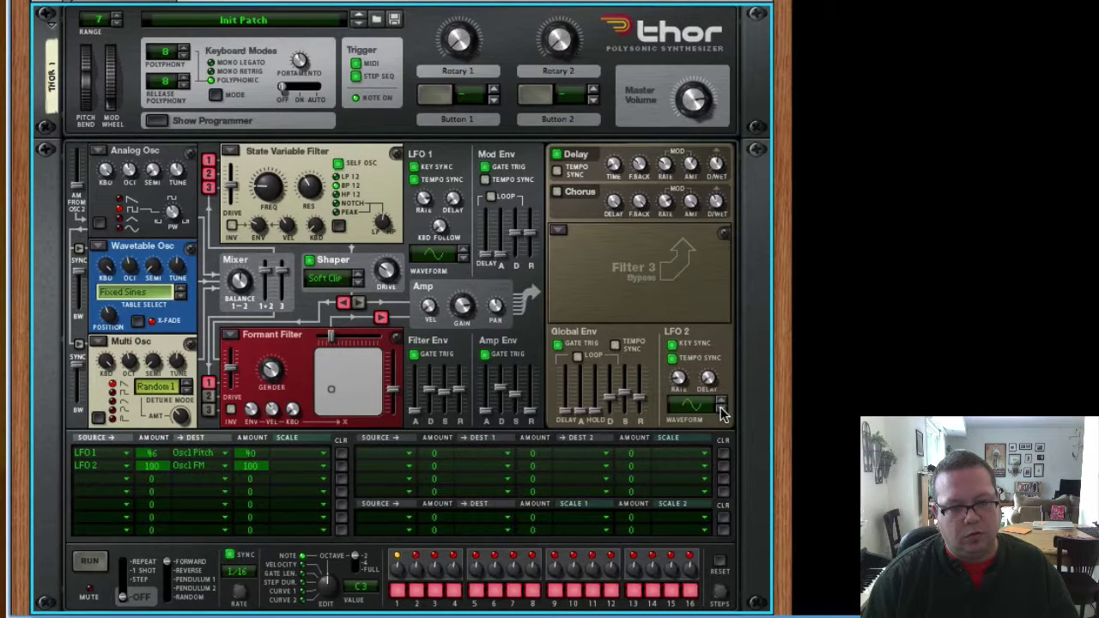
click(721, 409)
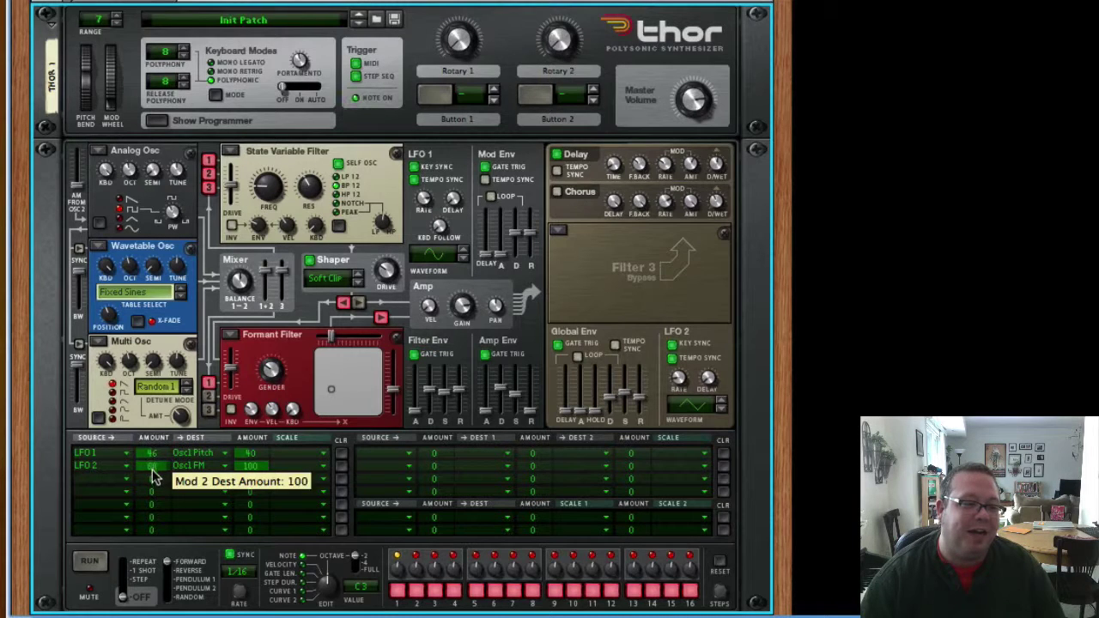
Lower the second modulation row's destination amount to 47 and its scale amount to 22
drag(152, 470, 151, 488)
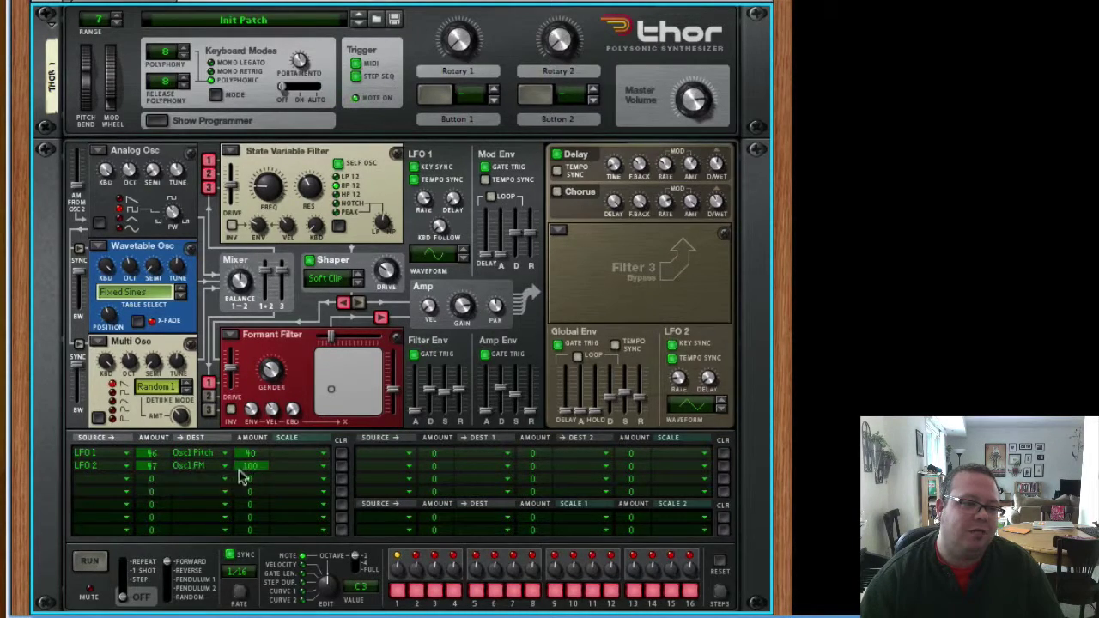
drag(243, 479, 244, 495)
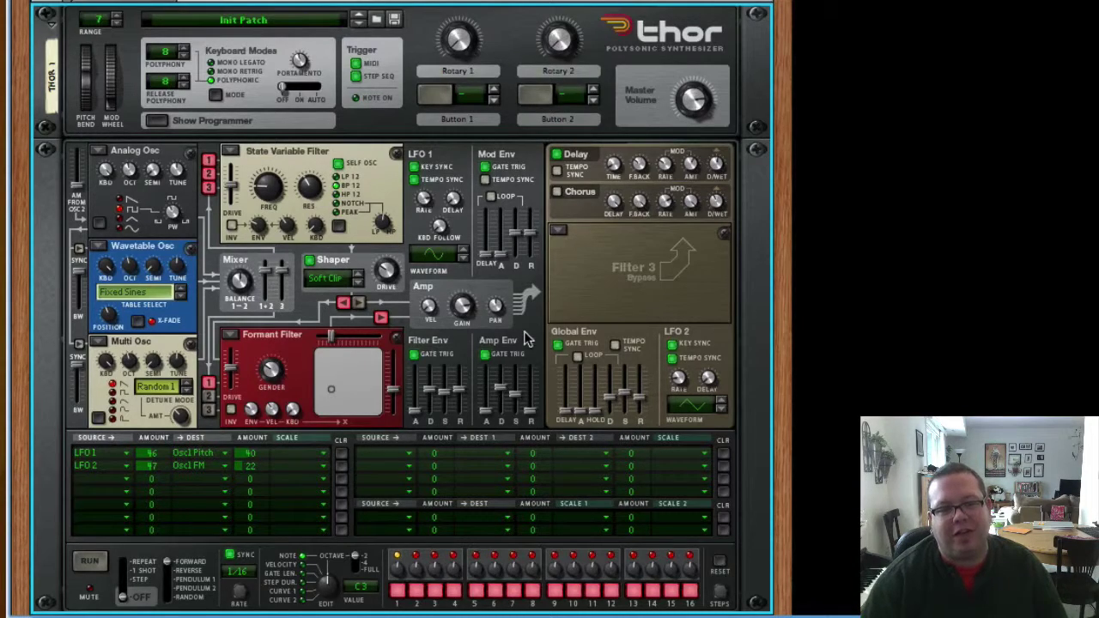
Delete the Thor synthesizer together with all devices, tracks and channels in its device group
scroll(384, 337, up, 2)
scroll(375, 329, down, 6)
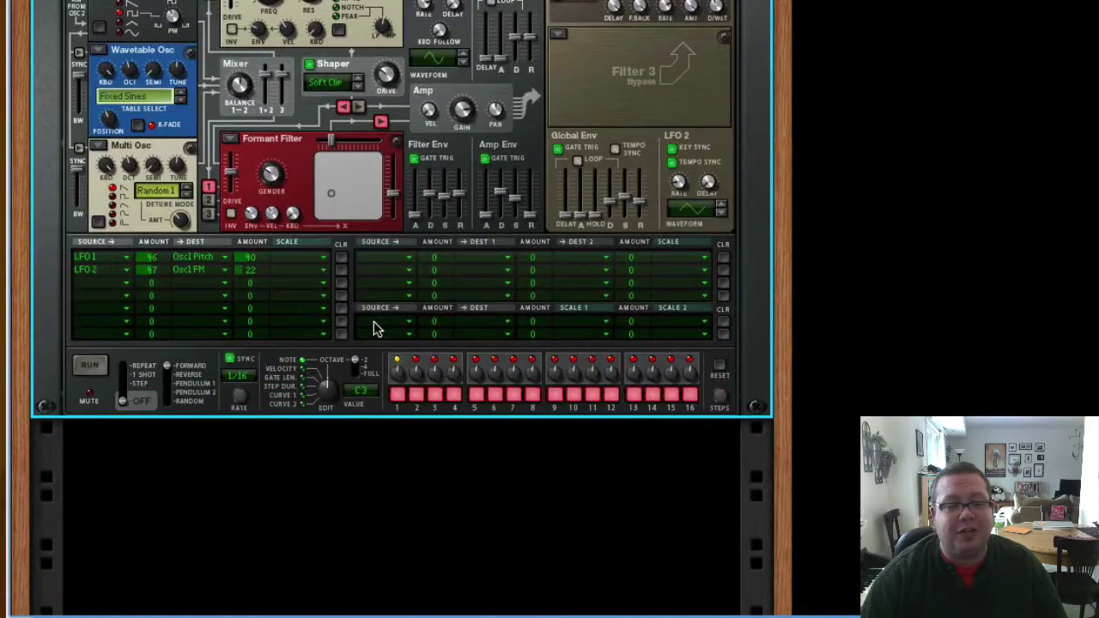
scroll(374, 329, up, 3)
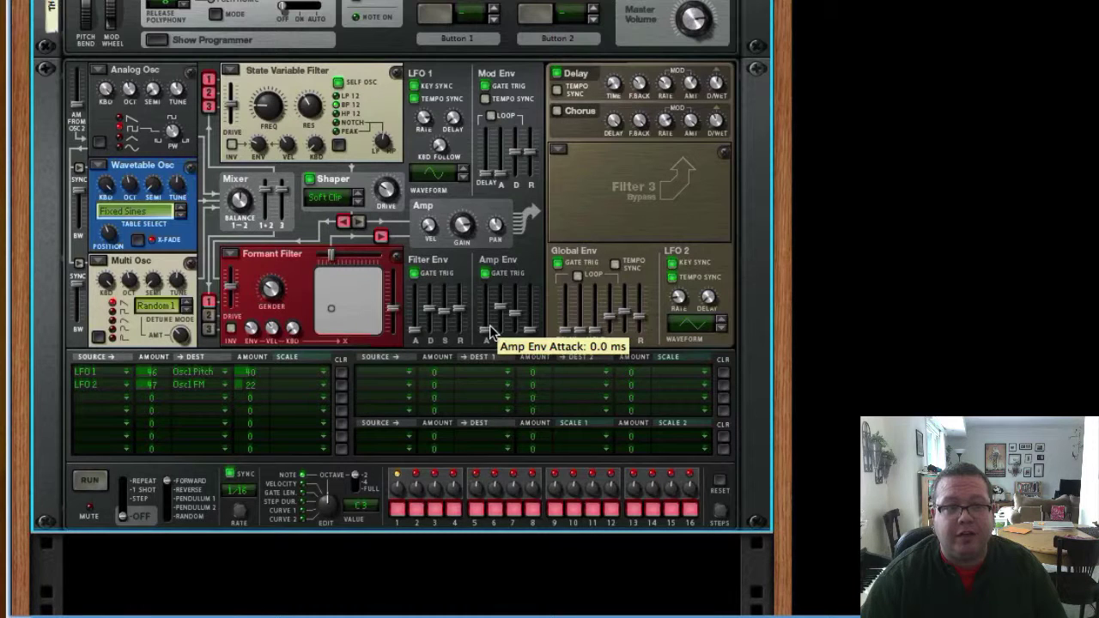
right_click(763, 53)
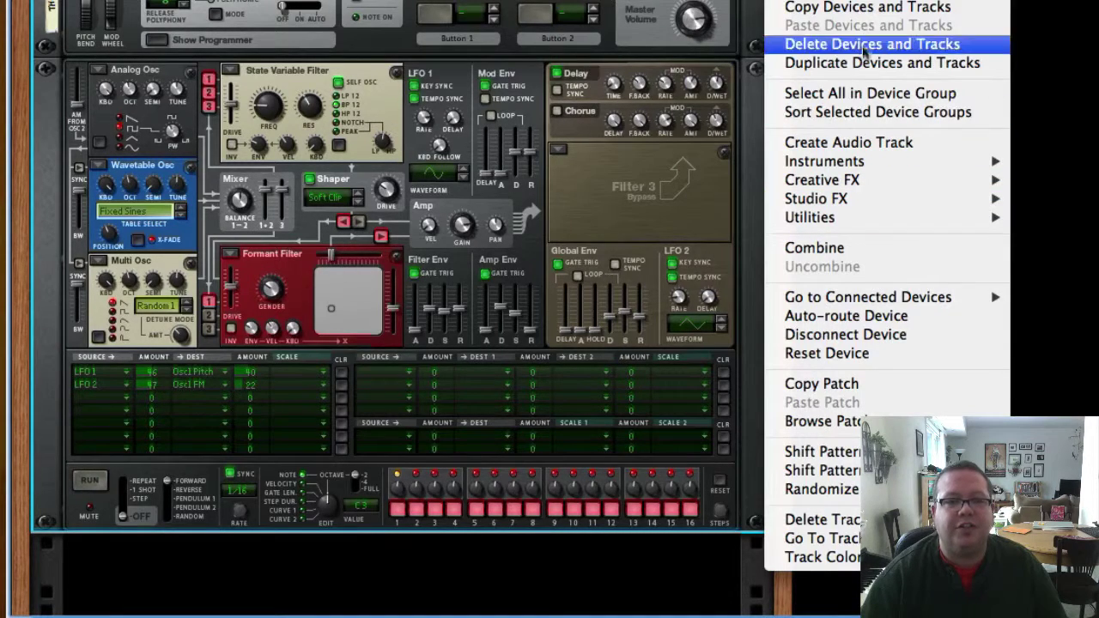
click(863, 45)
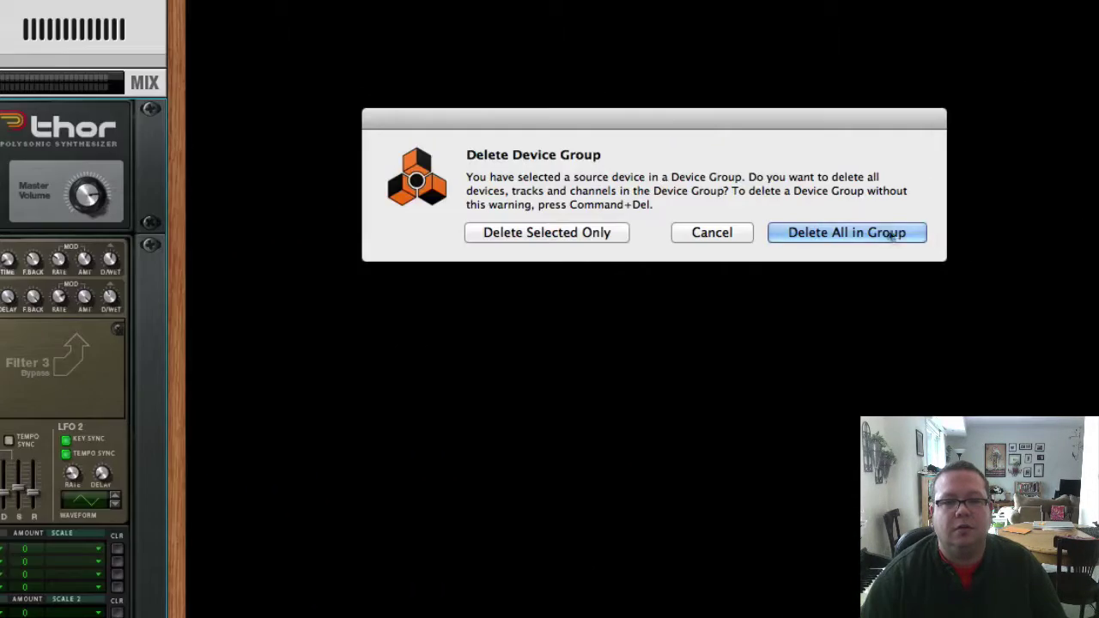
click(881, 232)
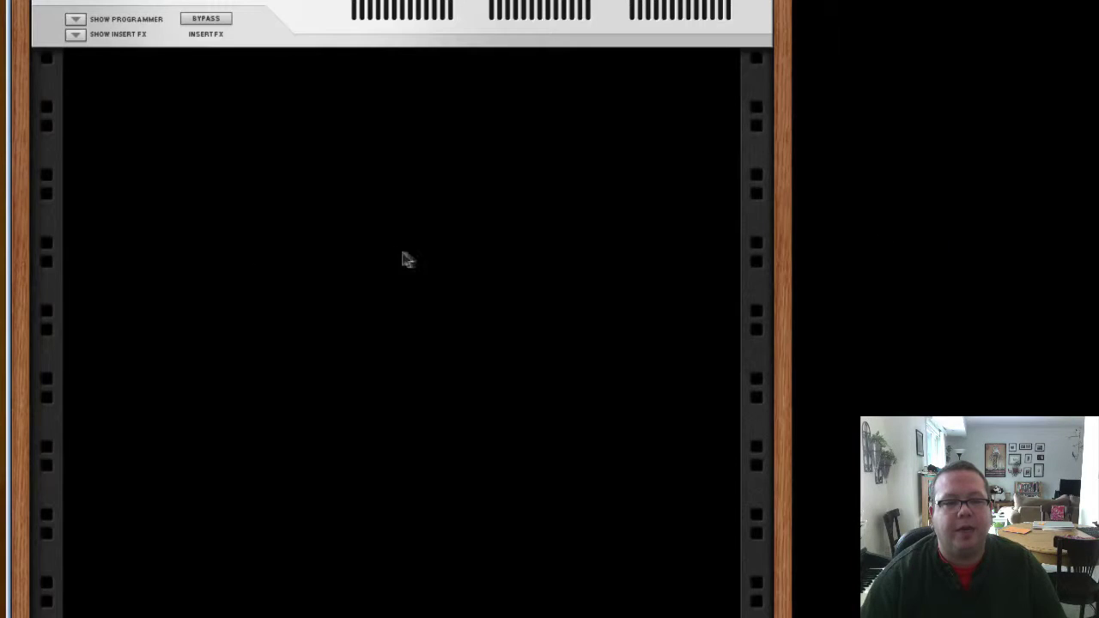
Create a new Thor Polysonic Synthesizer in the empty rack and show its programmer
right_click(403, 254)
mouse_move(457, 367)
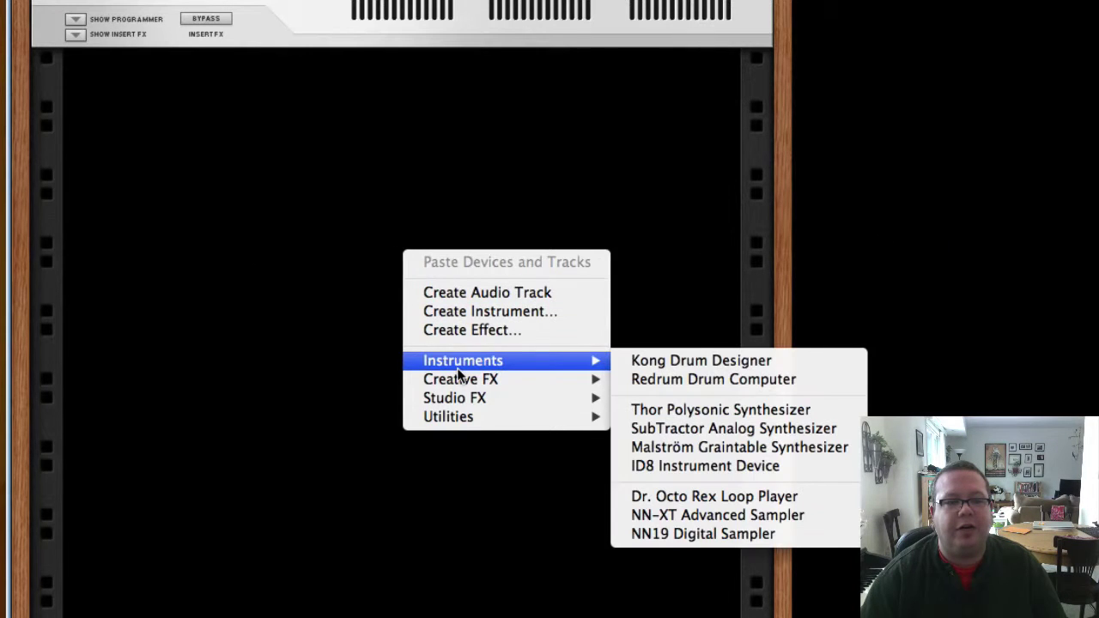
click(721, 409)
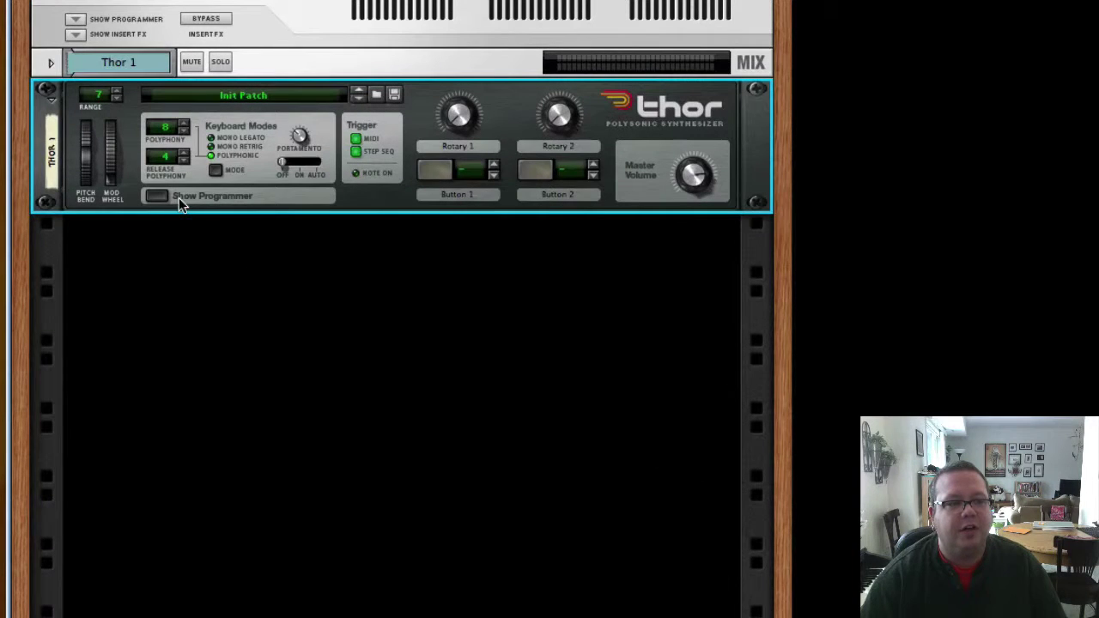
click(166, 195)
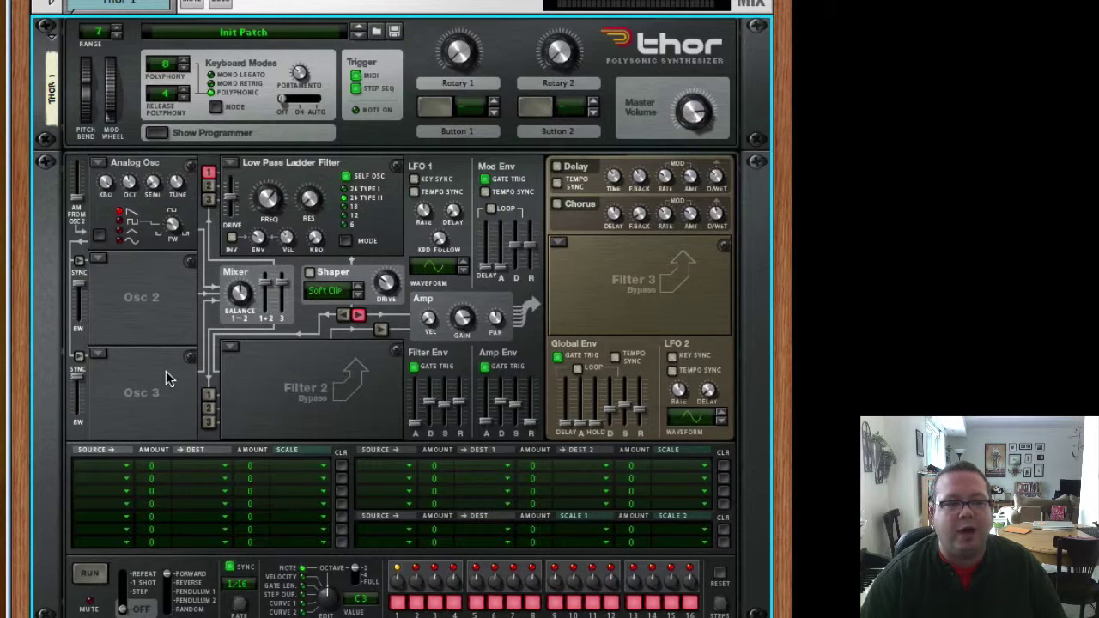